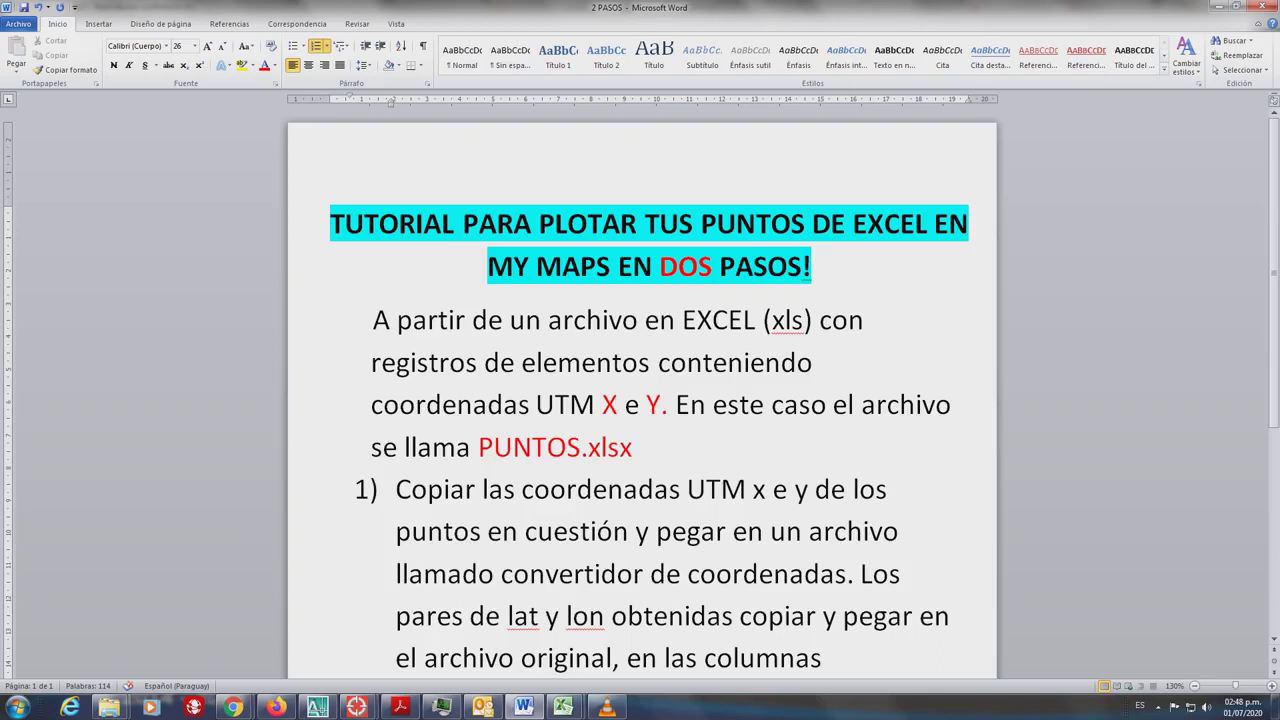
Step: Select the tutorial title, then the intro paragraph through the UTM X and Y sentence
key(ctrl+shift+Right)
key(ctrl+shift+Right)
key(ctrl+shift+Right)
key(ctrl+shift+Right)
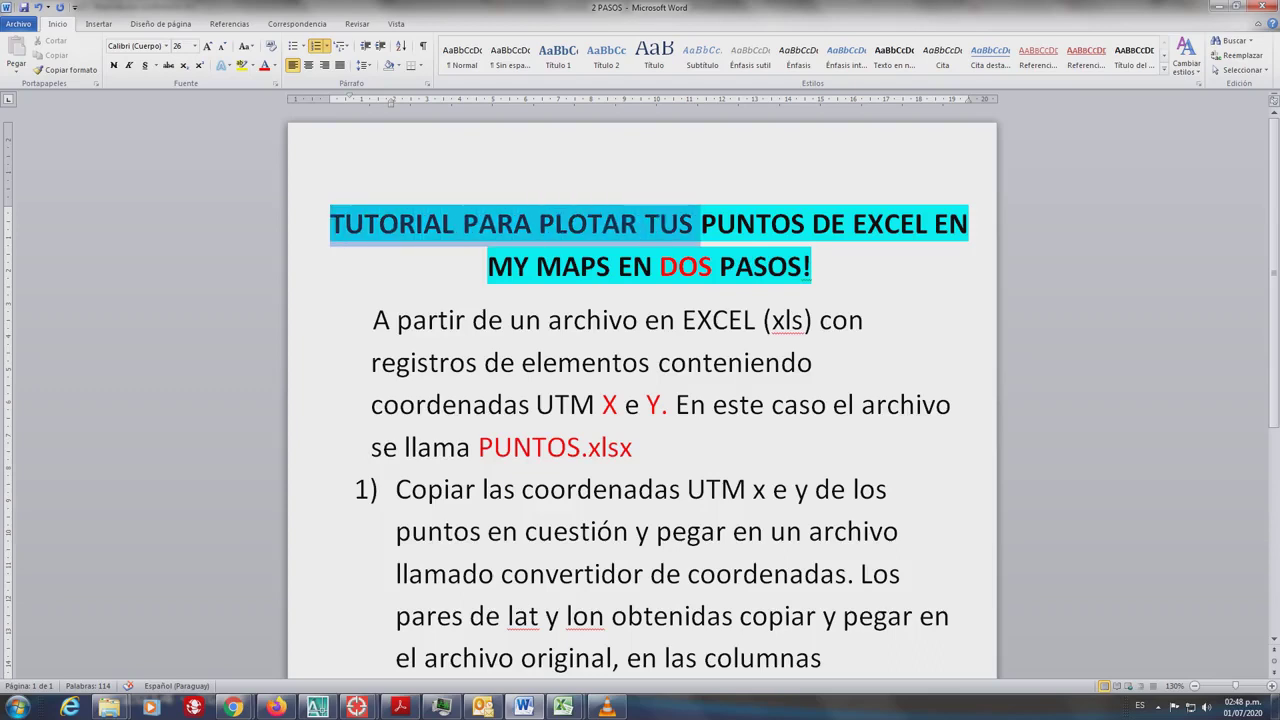
key(ctrl+shift+Right)
key(ctrl+shift+Right)
key(ctrl+shift+Right)
key(ctrl+shift+Down)
click(812, 266)
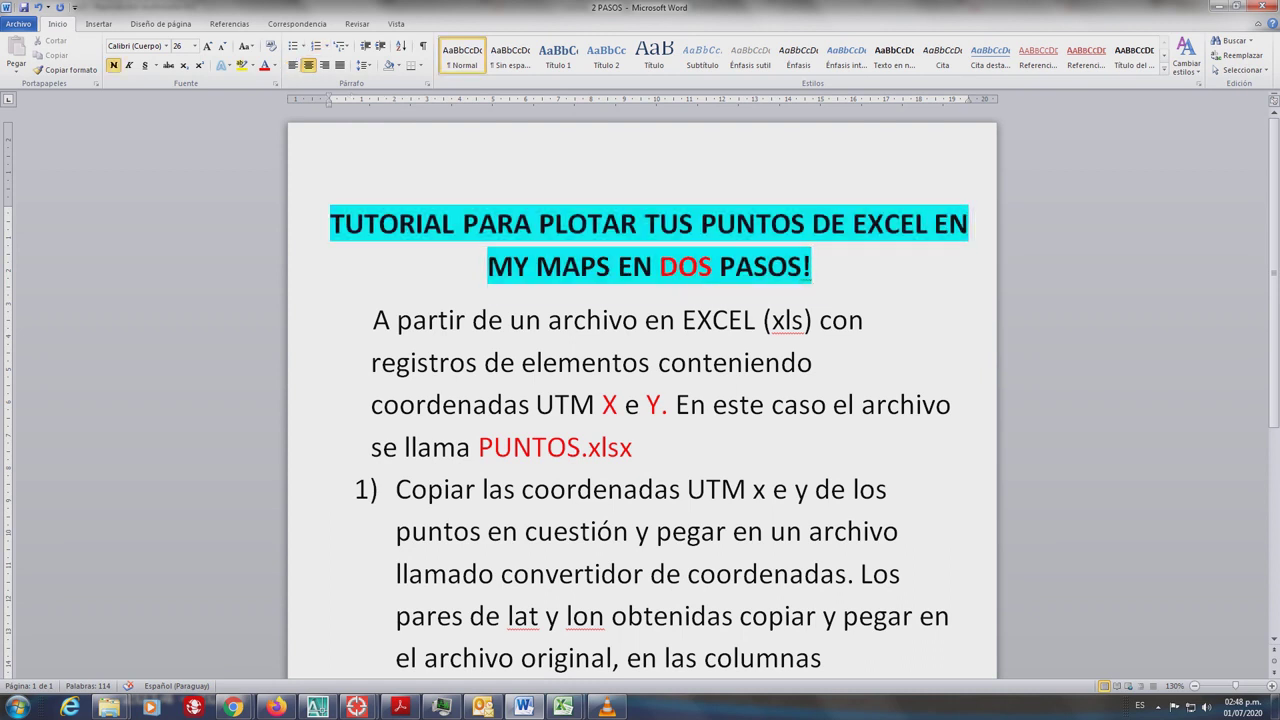
drag(372, 320, 782, 362)
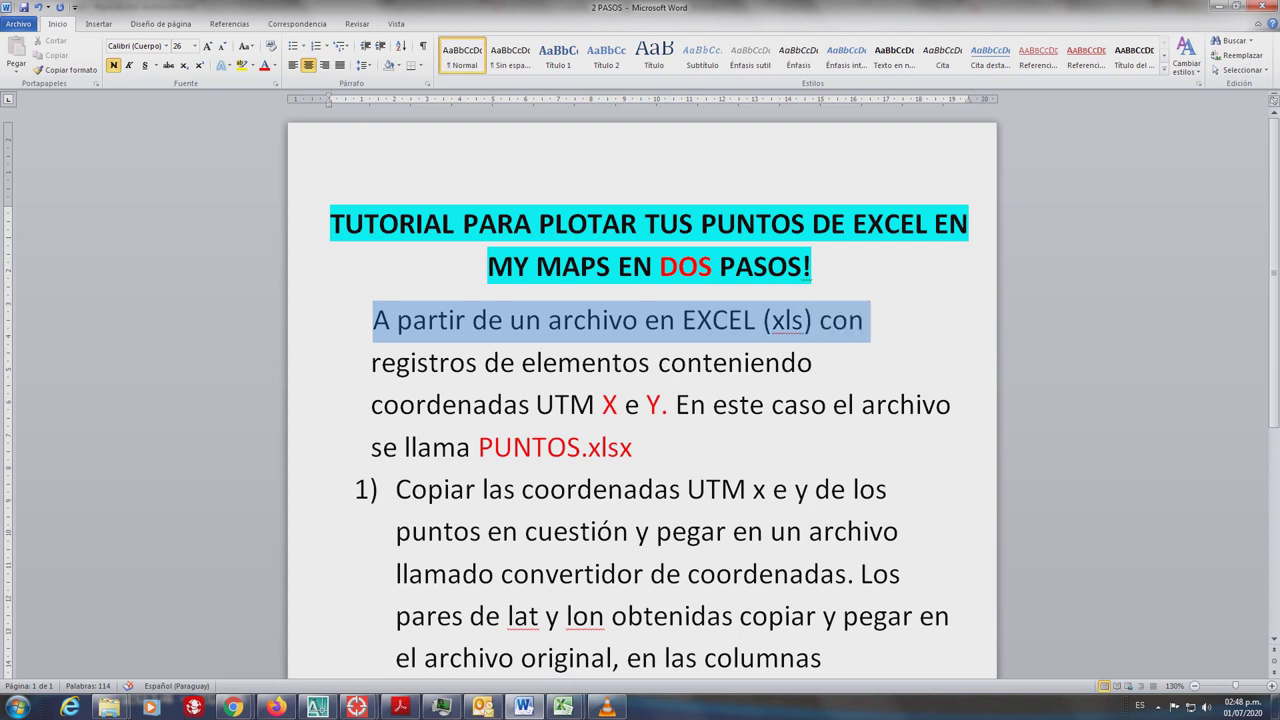
mouse_move(782, 362)
mouse_down()
mouse_move(676, 405)
mouse_move(700, 405)
mouse_move(648, 447)
mouse_up()
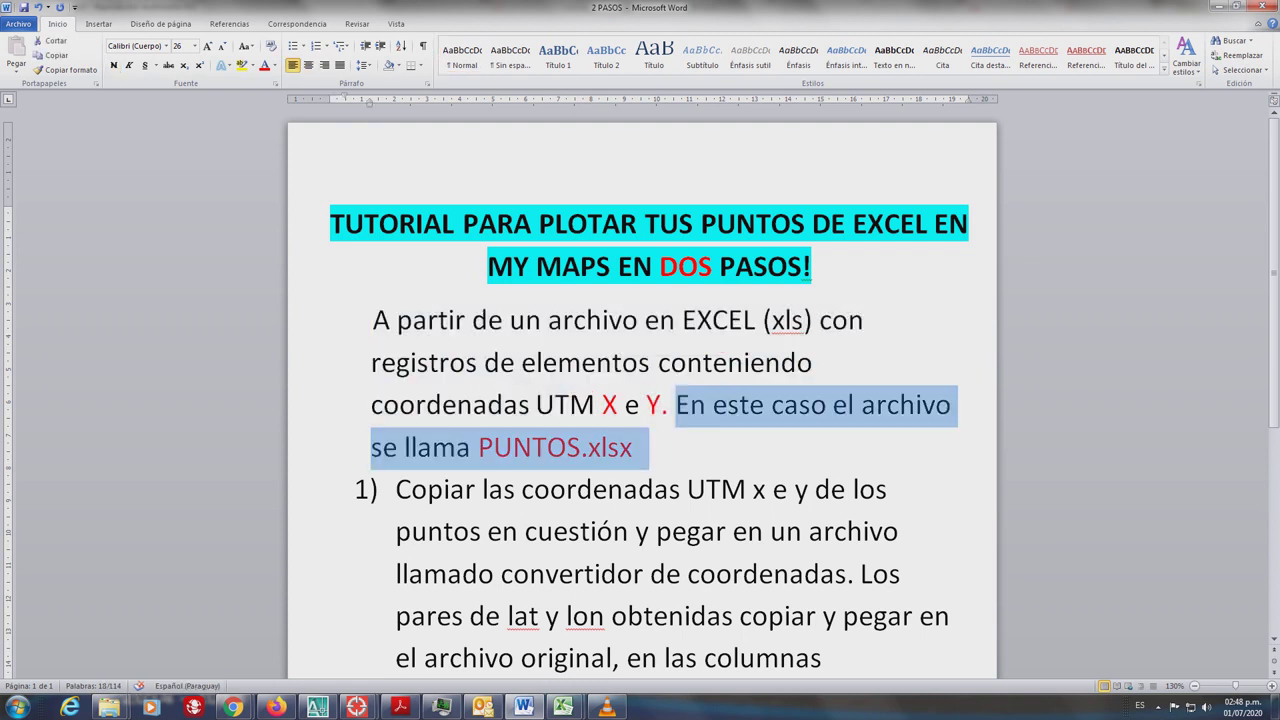
Step: Bring the PUNTOS workbook to the front in Excel
click(563, 707)
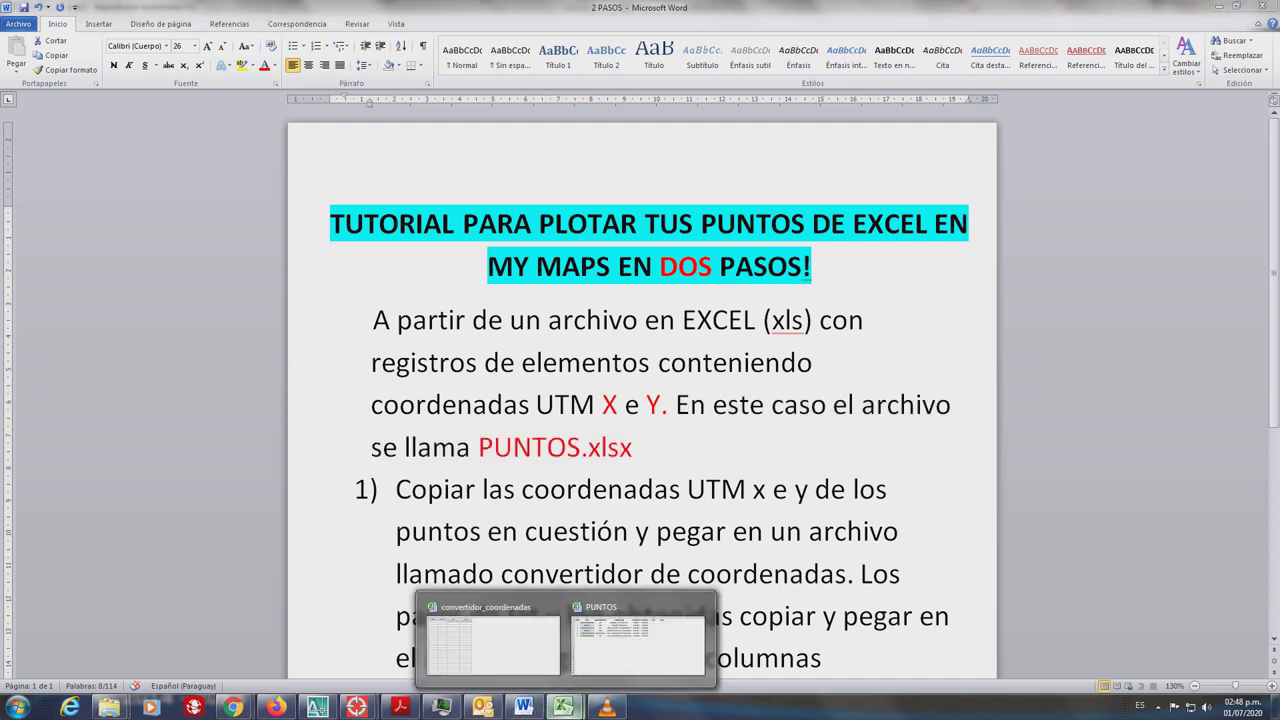
click(637, 645)
click(458, 424)
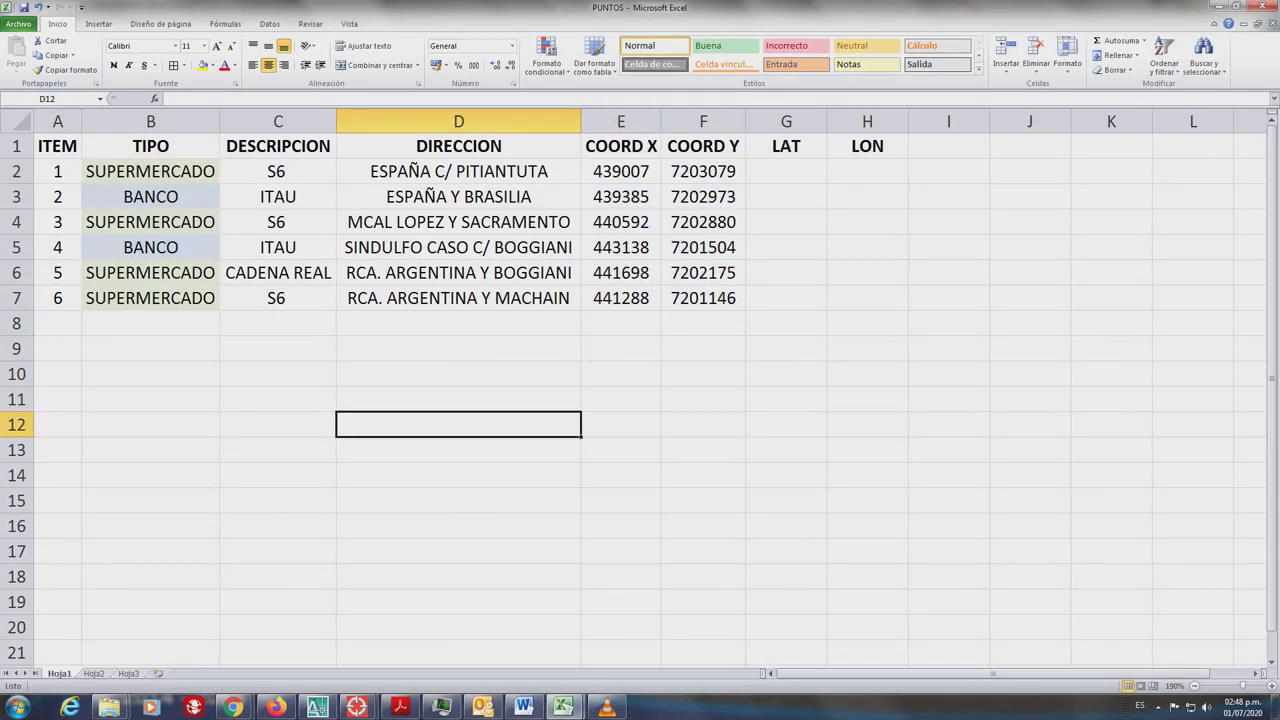
Step: Review the PUNTOS records from TIPO to COORD Y, then return to the Word tutorial
key(ctrl+Home)
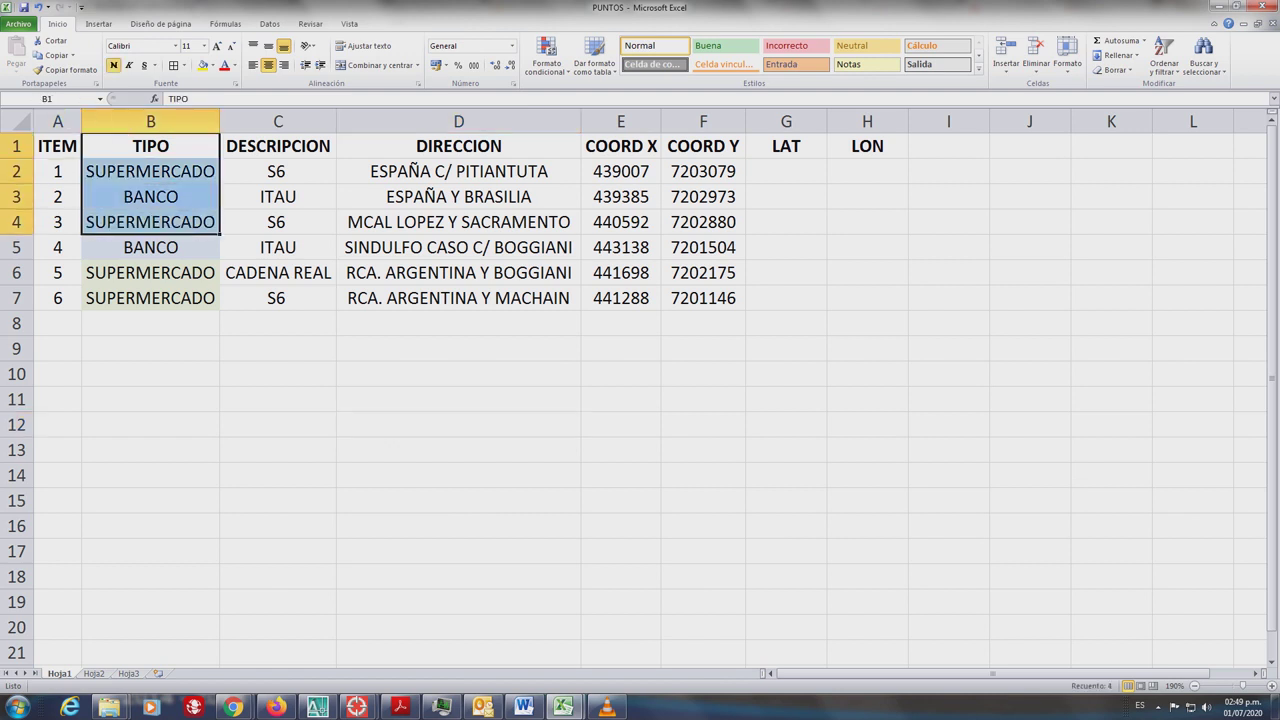
click(150, 247)
drag(150, 171, 703, 171)
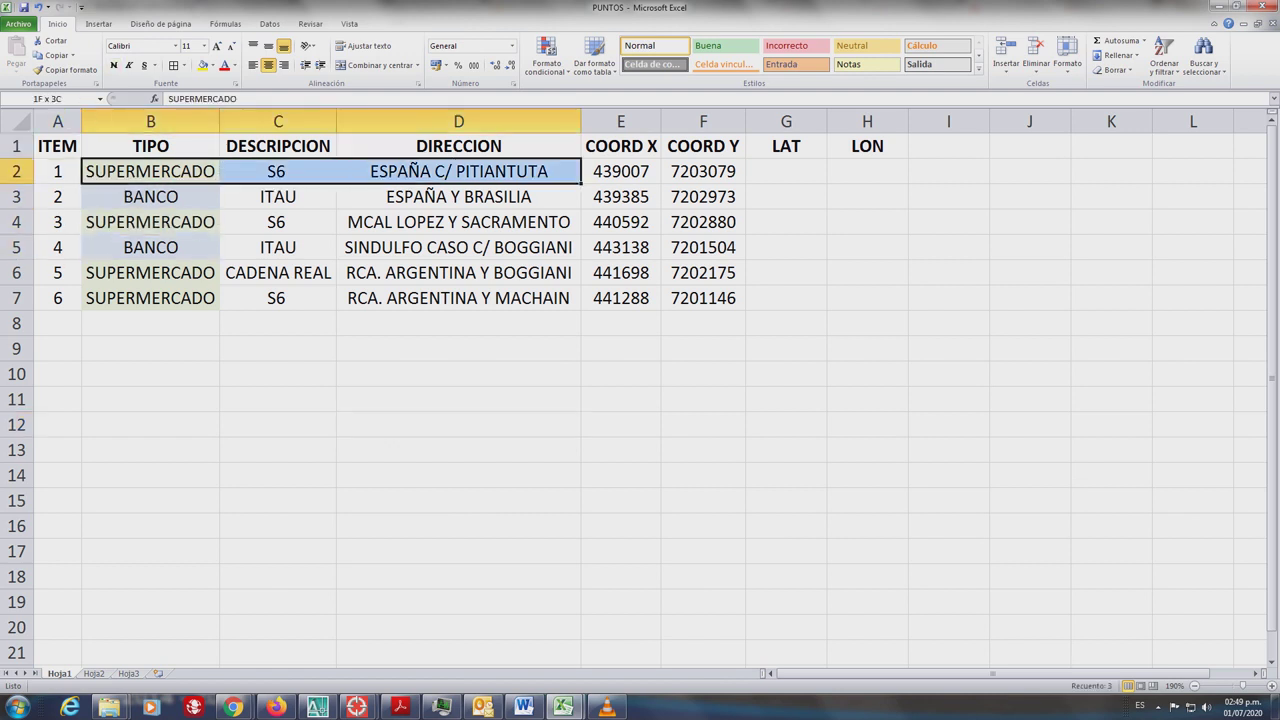
drag(150, 222, 703, 222)
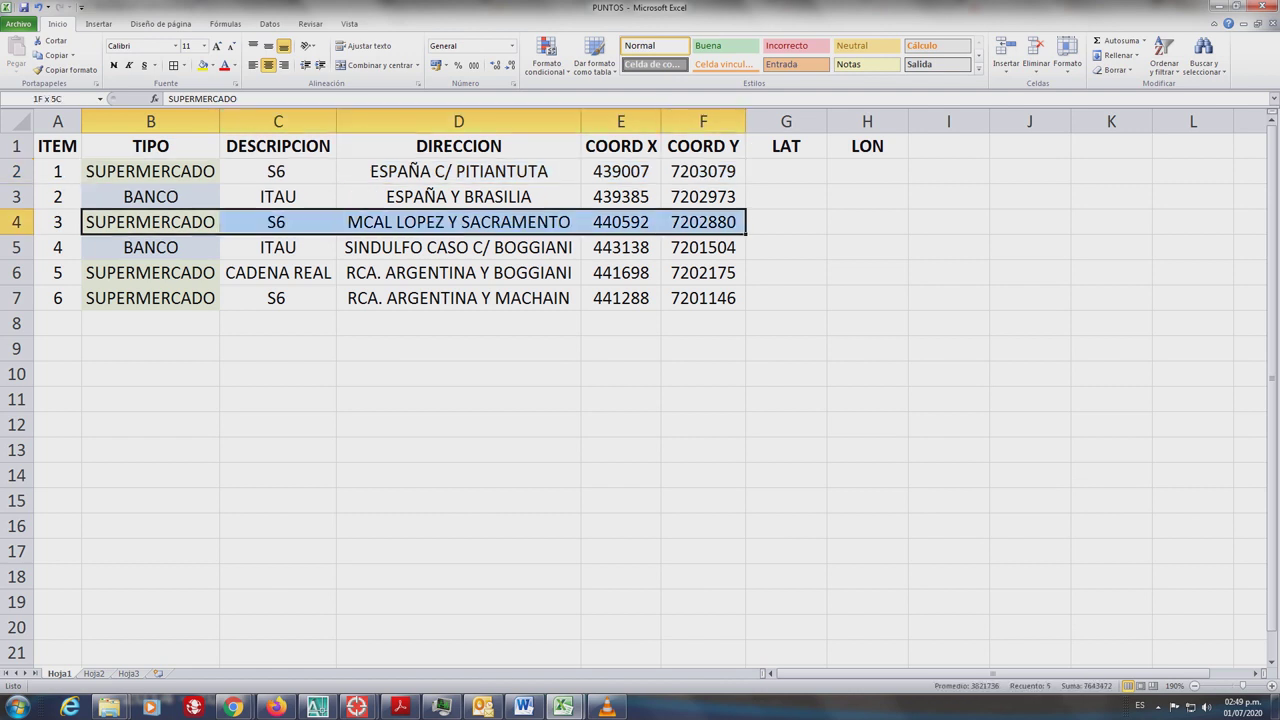
click(703, 171)
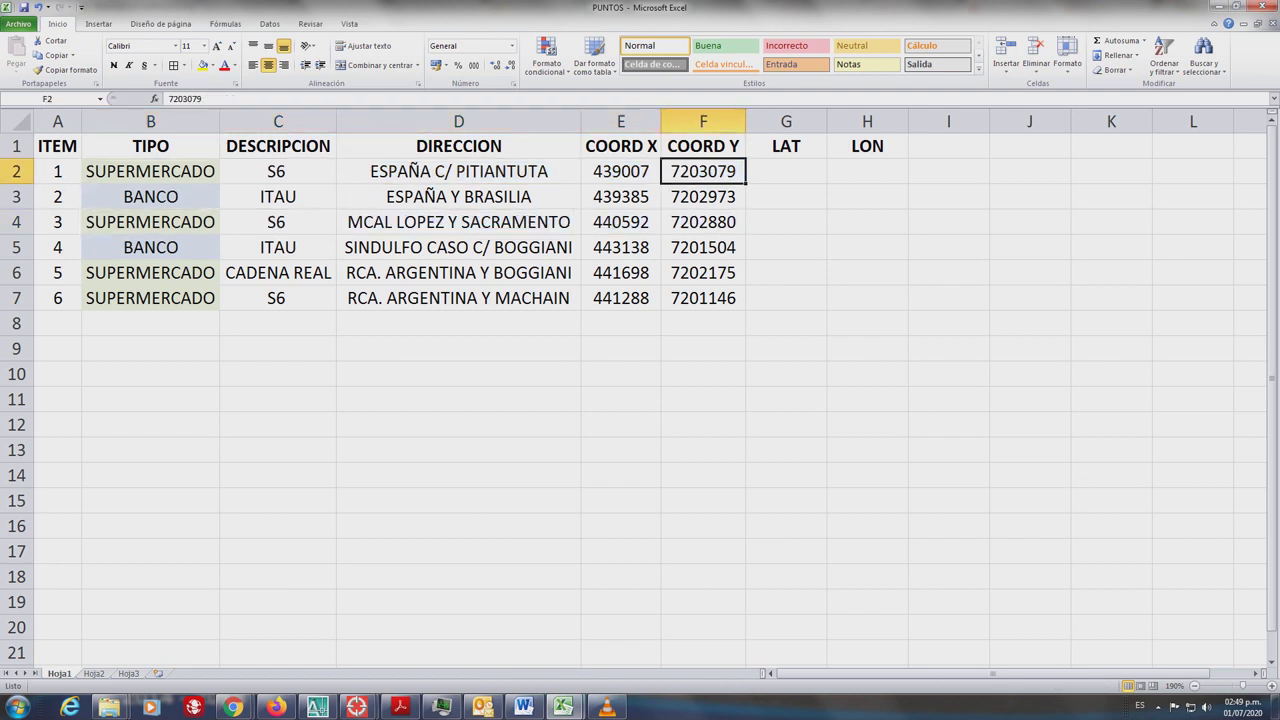
click(523, 707)
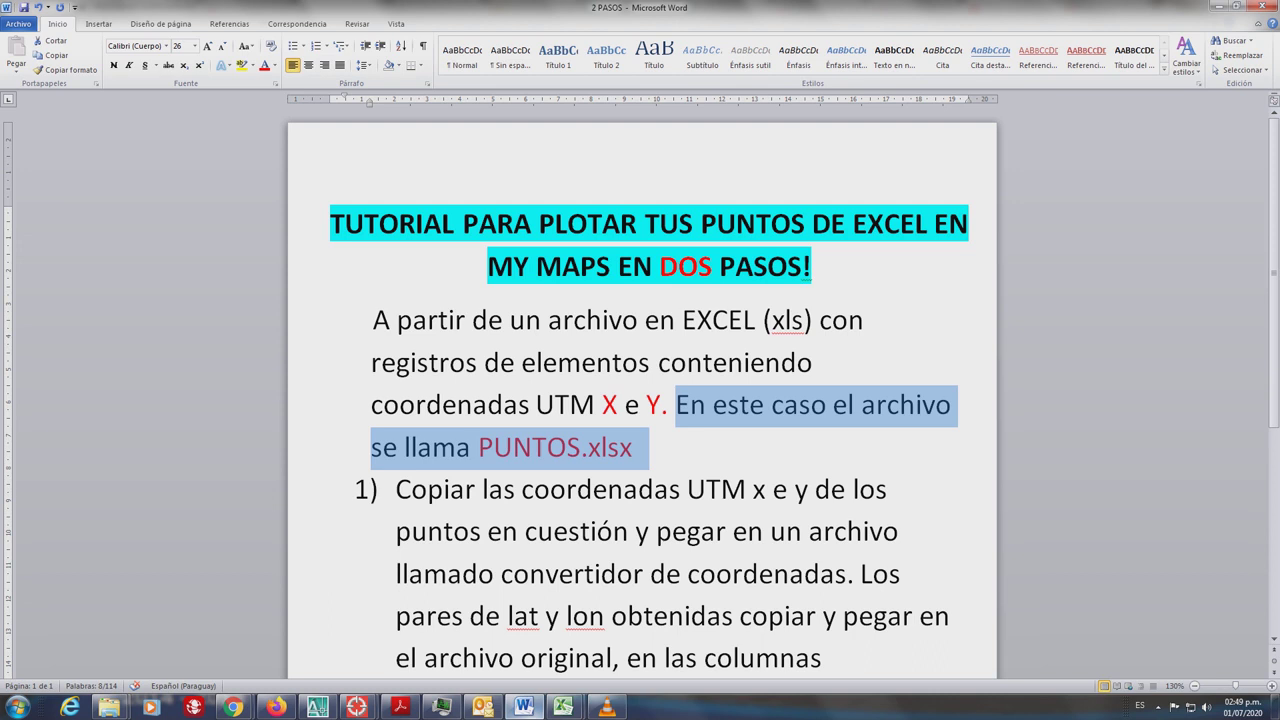
Step: Read step 1 about the coordinate converter, then switch back to the PUNTOS workbook
scroll(640, 400, down, 1)
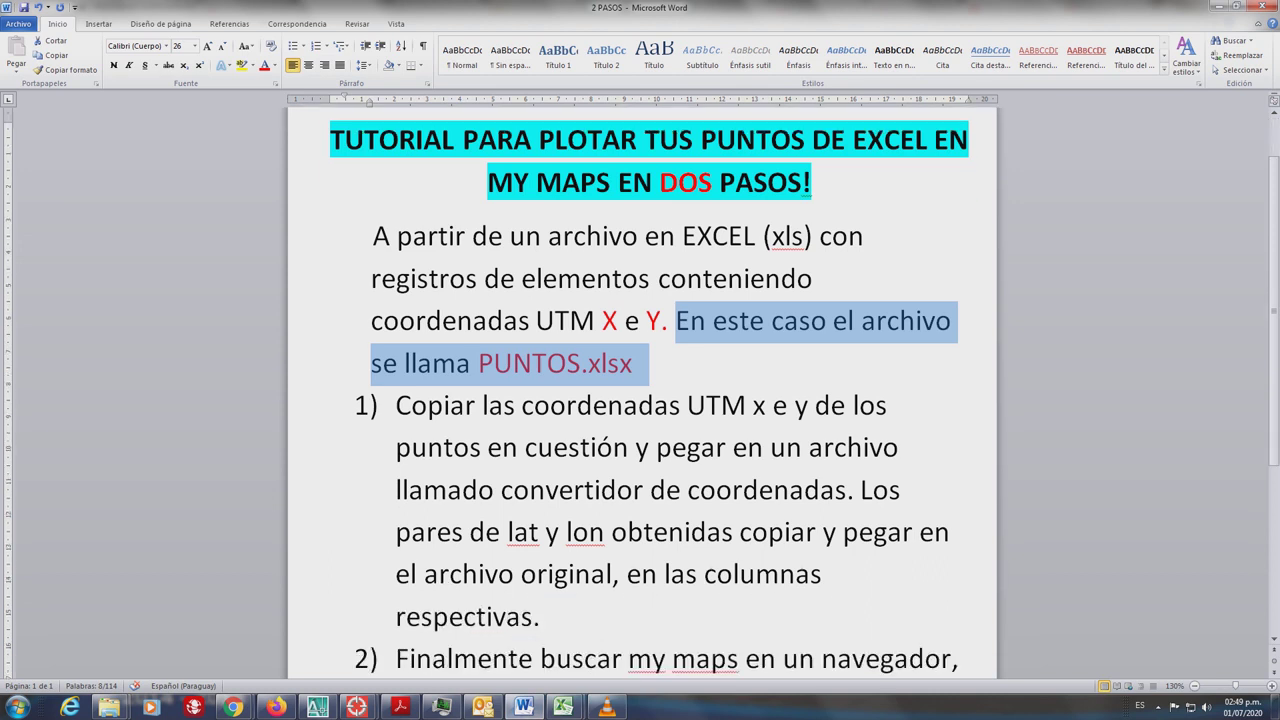
drag(396, 405, 649, 447)
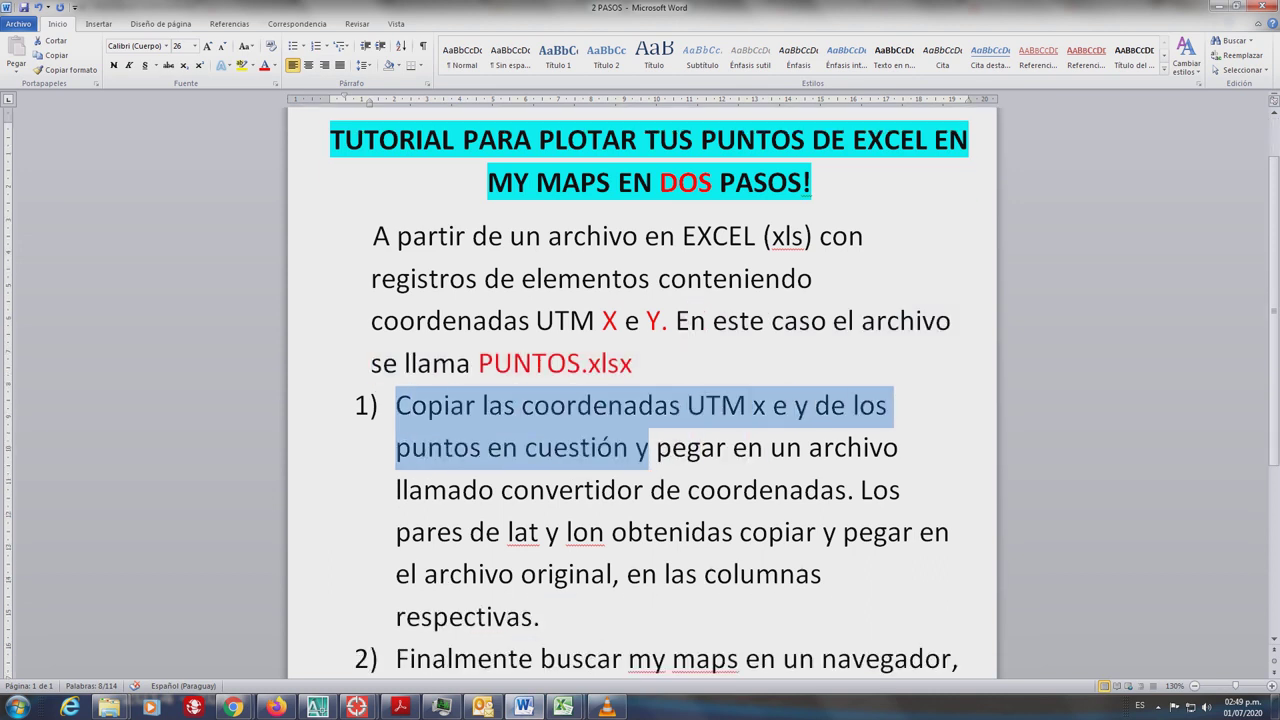
drag(649, 447, 848, 490)
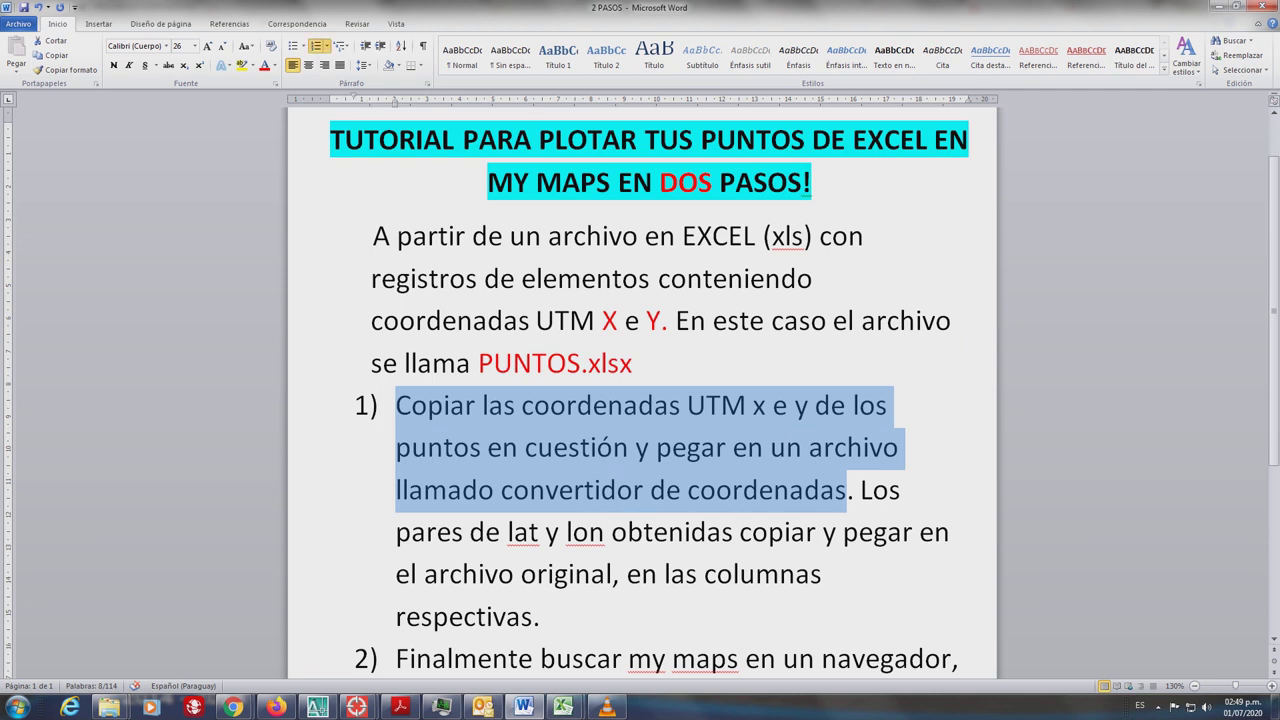
click(563, 707)
click(628, 655)
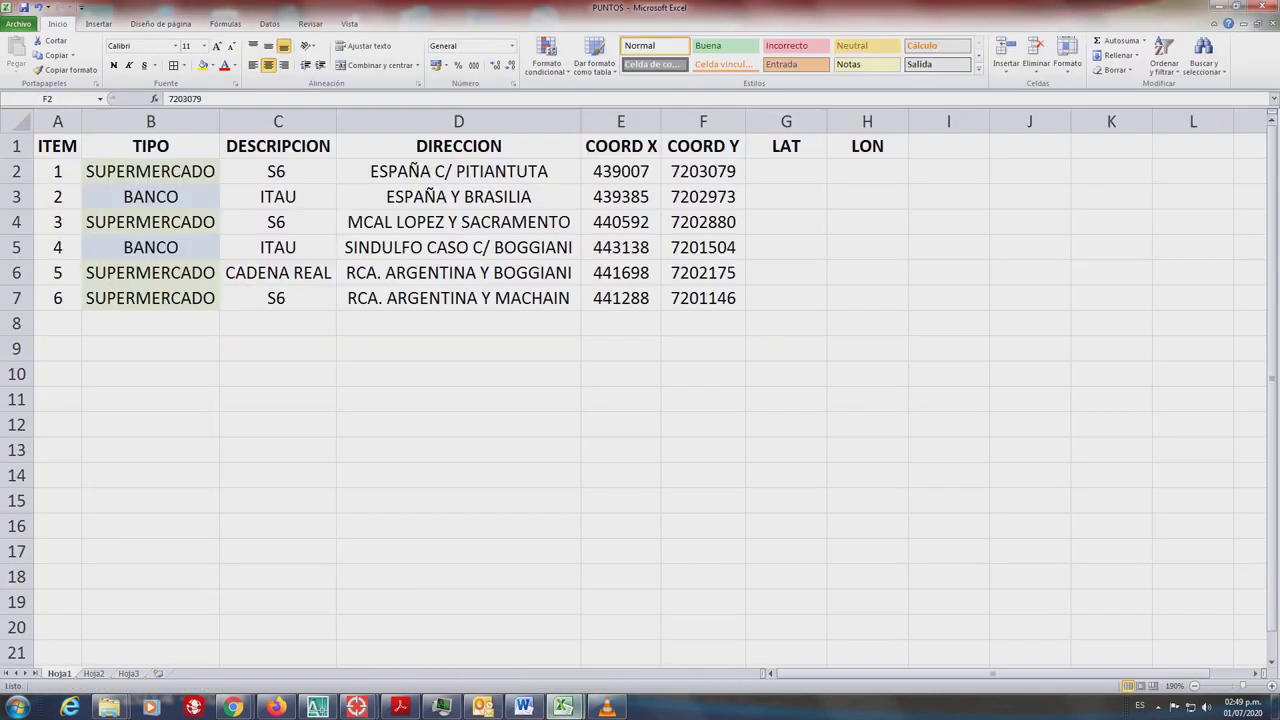
Step: Copy the six COORD X/Y pairs and paste them into convertidor_coordenadas under utm_x and utm_y
drag(621, 171, 703, 298)
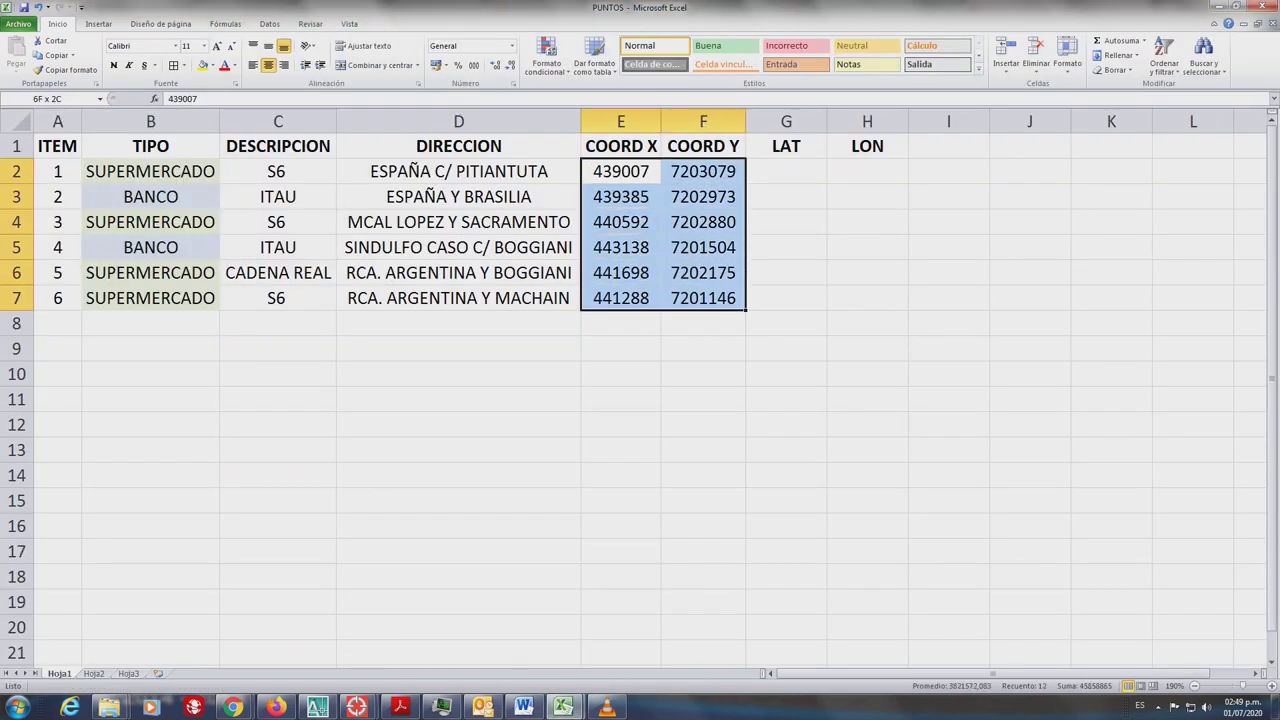
key(ctrl+c)
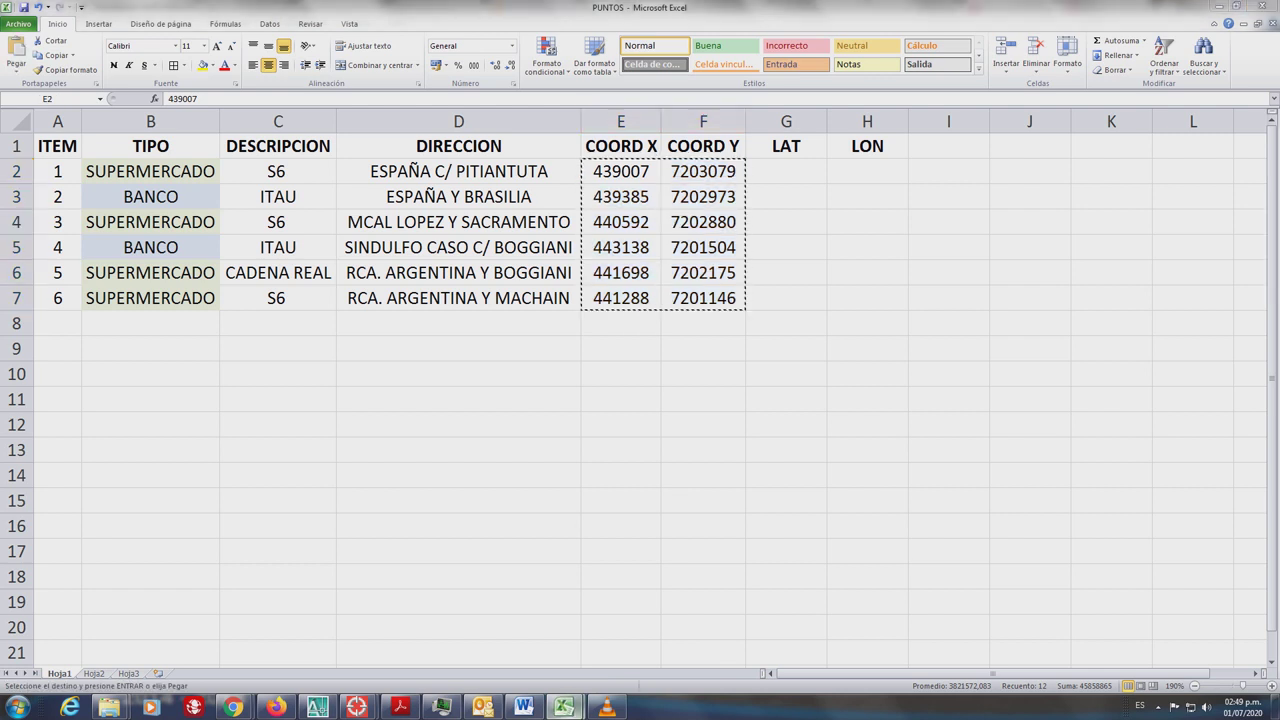
mouse_move(563, 707)
click(490, 640)
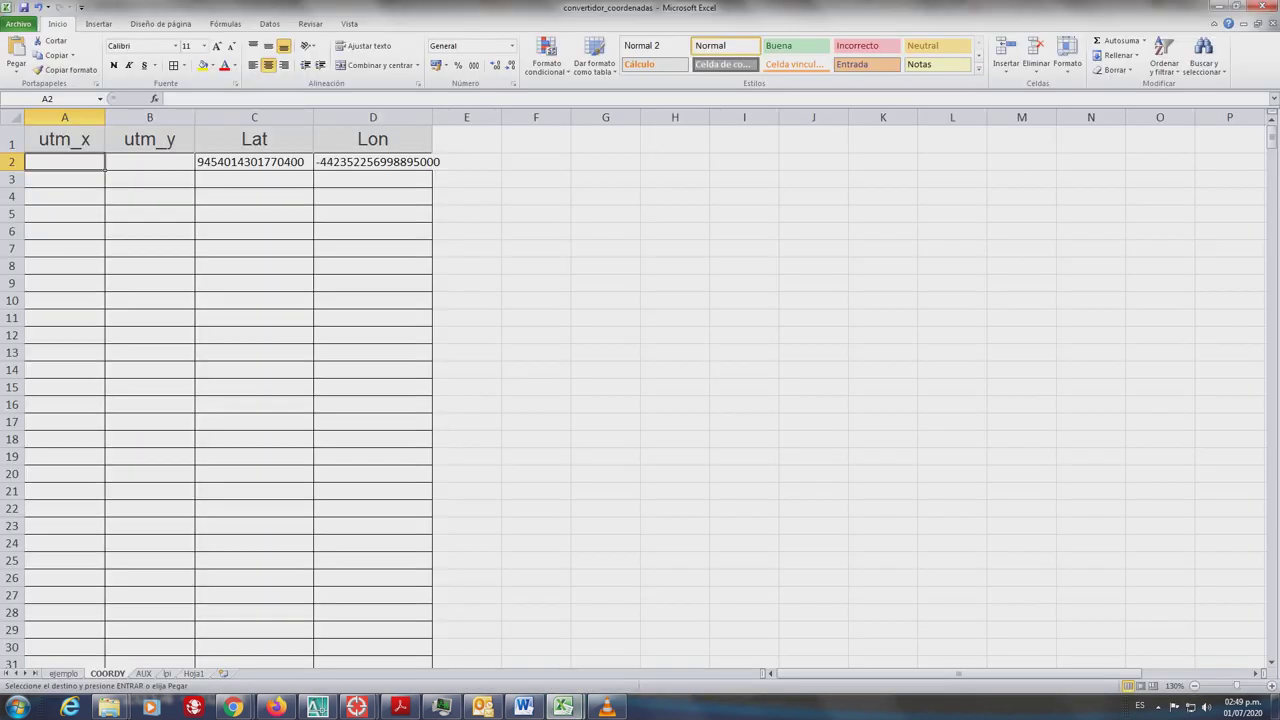
key(ctrl+v)
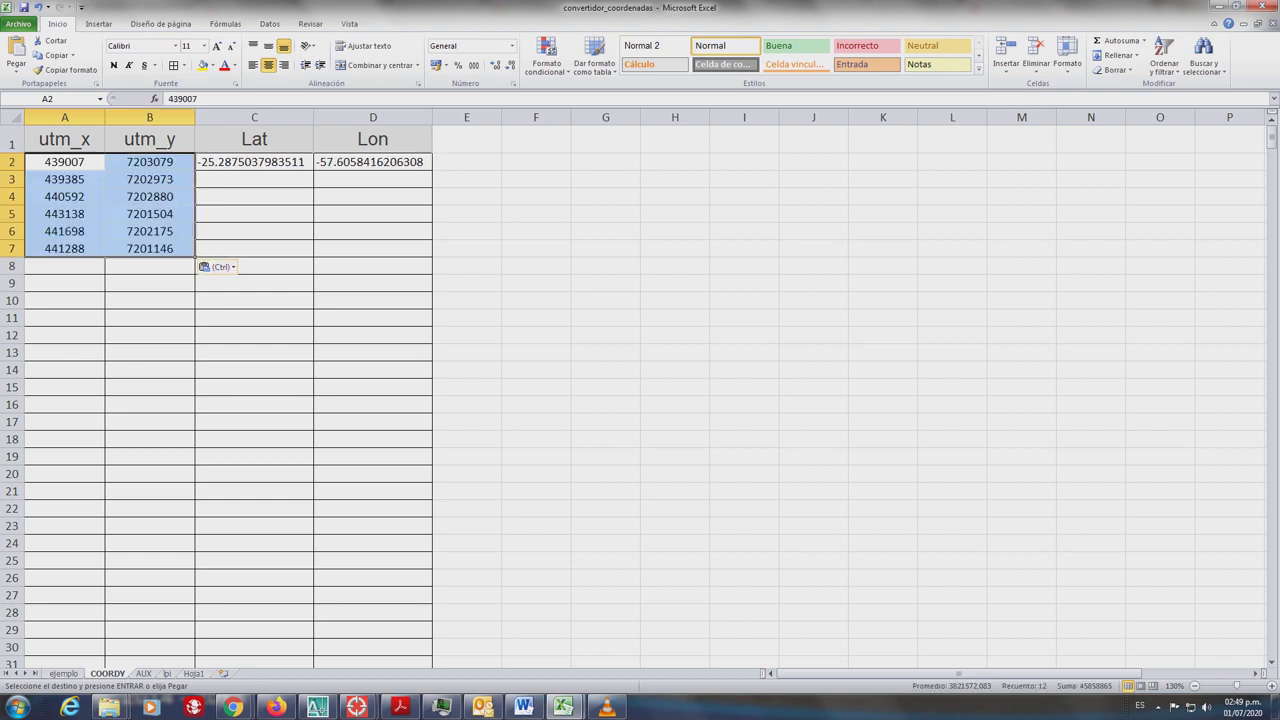
Step: Fill the Lat and Lon formulas down to all six rows, then return to the tutorial
mouse_move(254, 161)
mouse_down()
mouse_move(372, 161)
mouse_move(432, 256)
mouse_up()
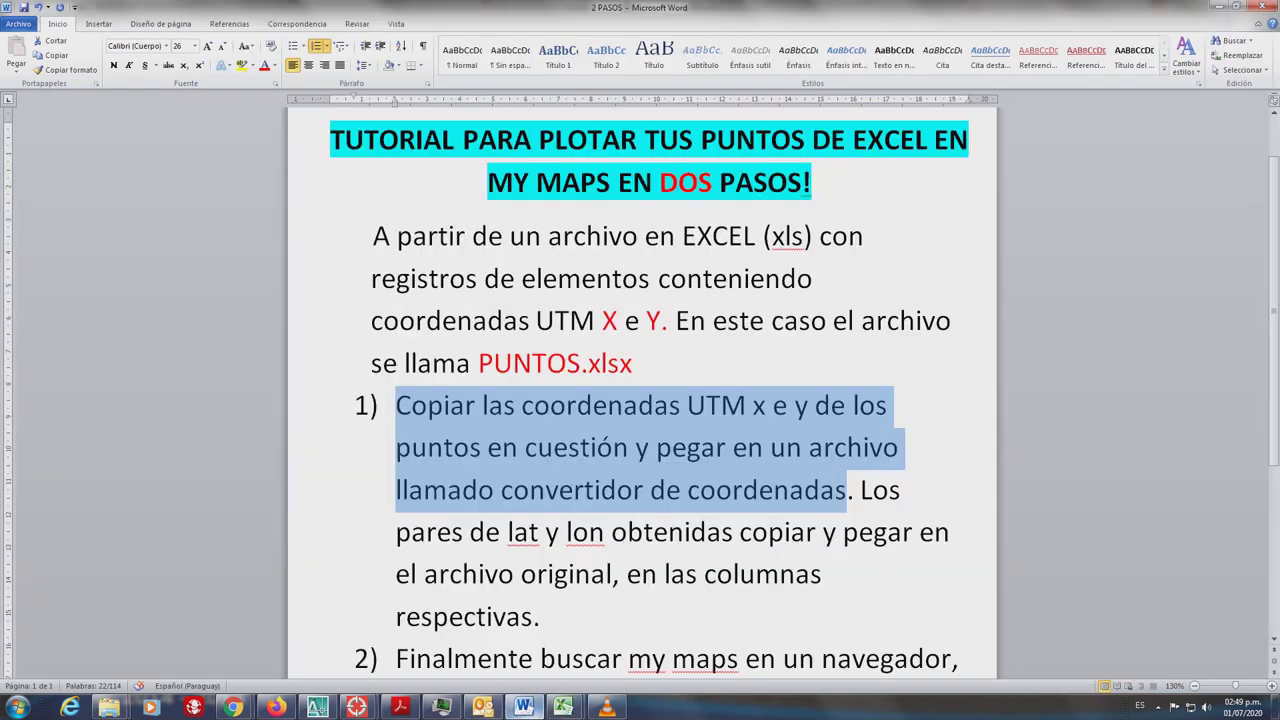
click(524, 707)
click(868, 490)
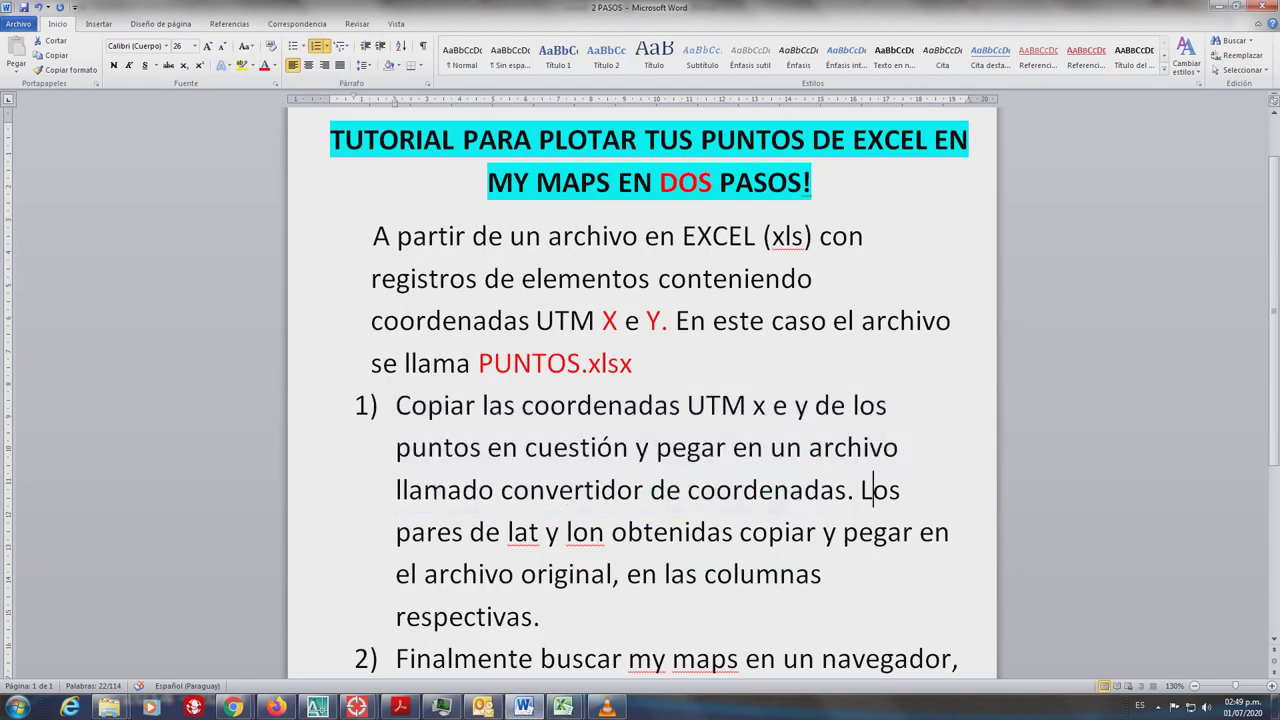
Step: Select the sentence about pasting the lat/lon pairs back, then switch to convertidor_coordenadas
mouse_move(861, 490)
mouse_down()
mouse_move(738, 575)
mouse_move(565, 617)
mouse_up()
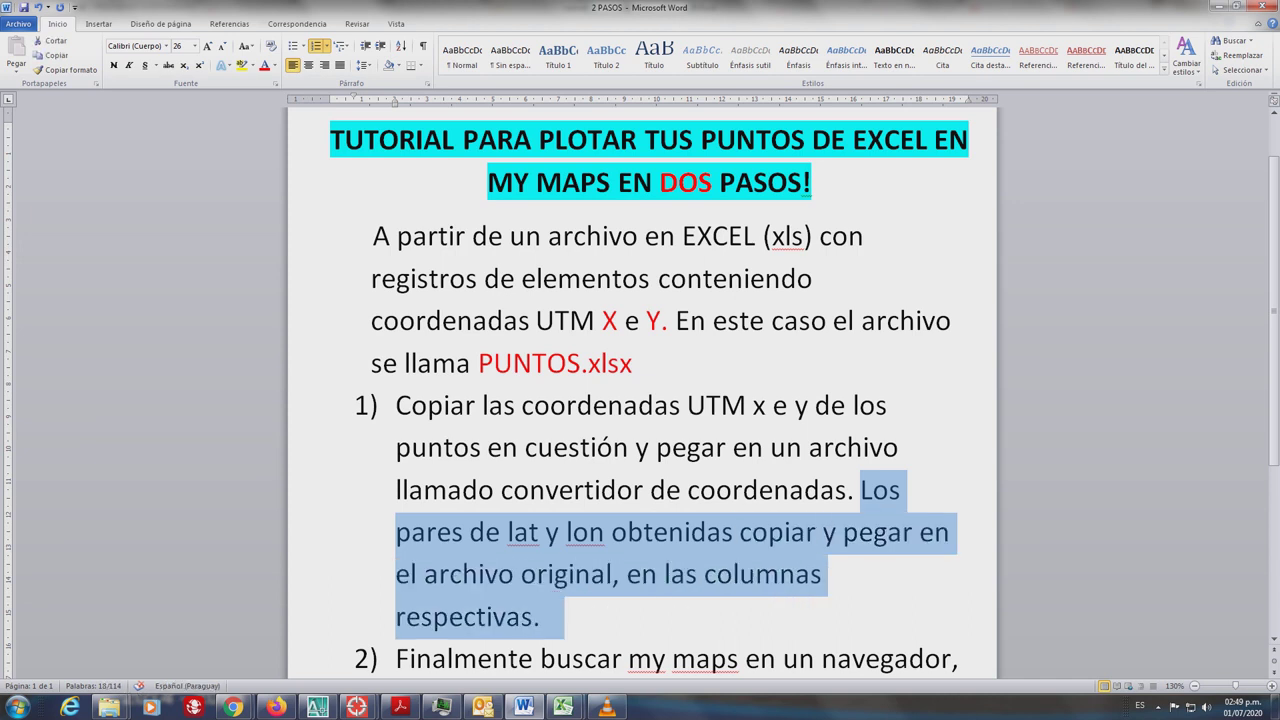
mouse_move(523, 706)
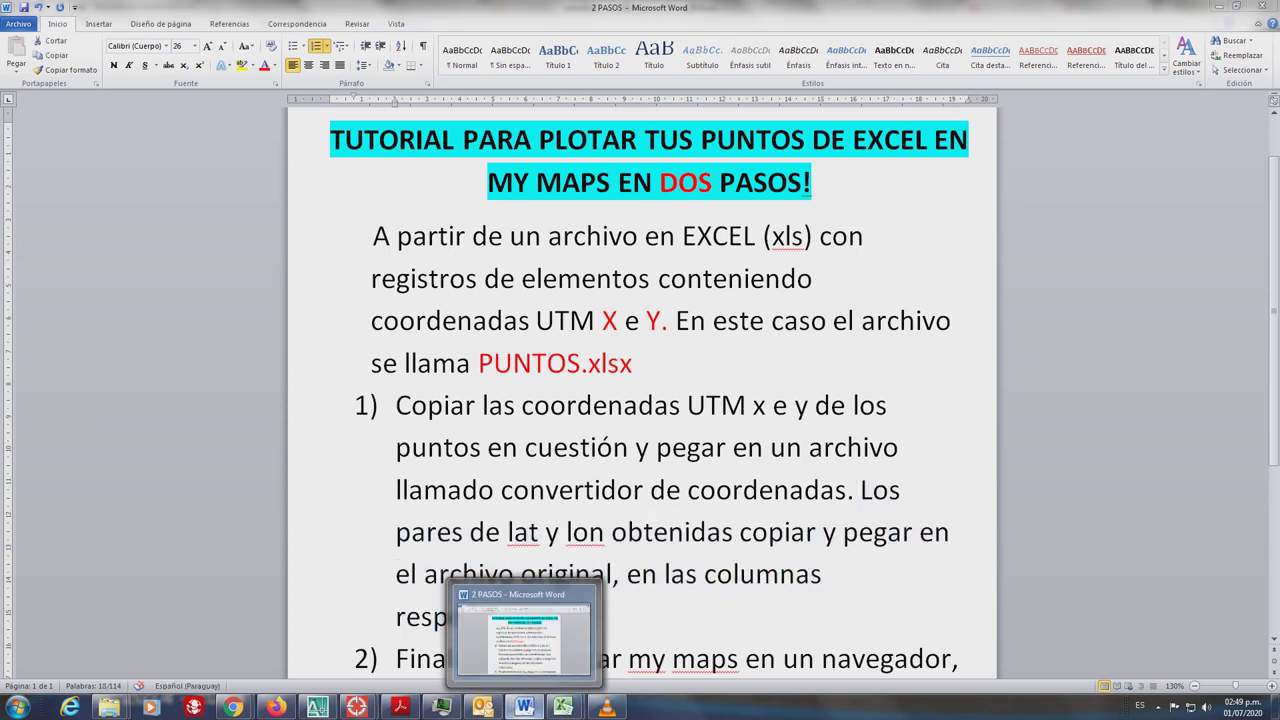
click(563, 706)
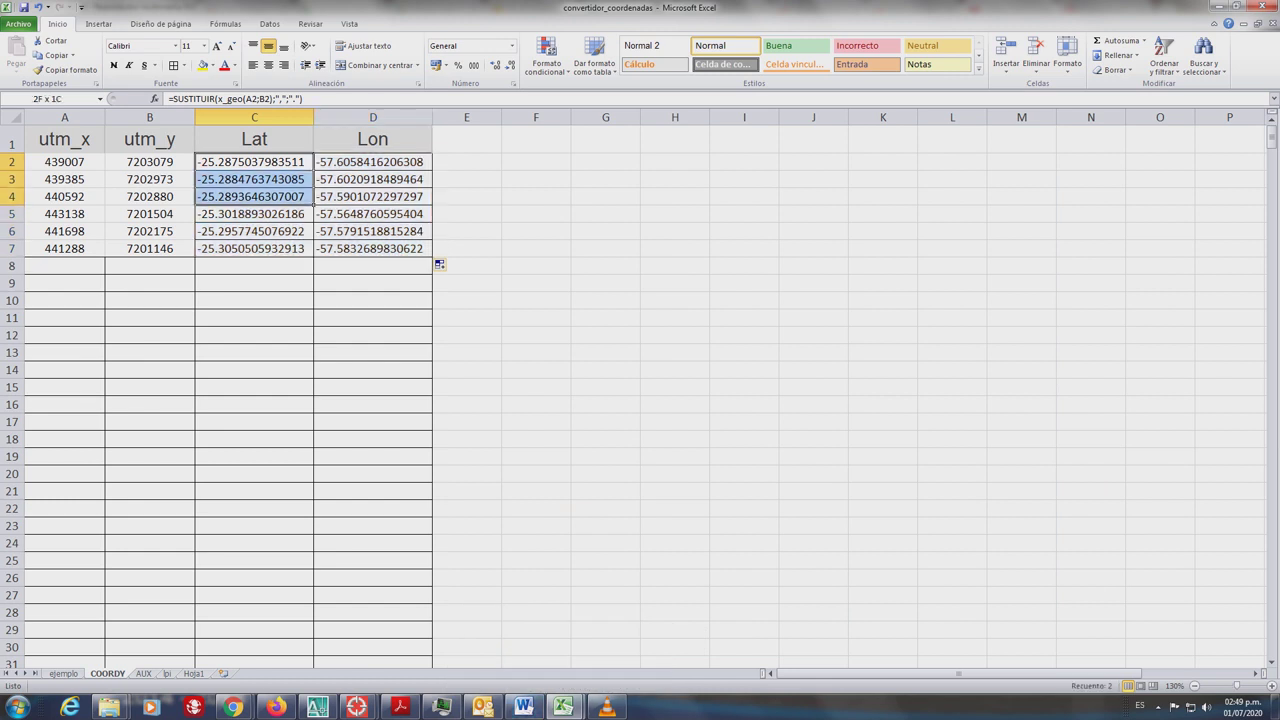
Step: Paste the converted Lat/Lon values into PUNTOS as values starting at cell G2
key(ctrl+c)
mouse_move(563, 706)
click(637, 645)
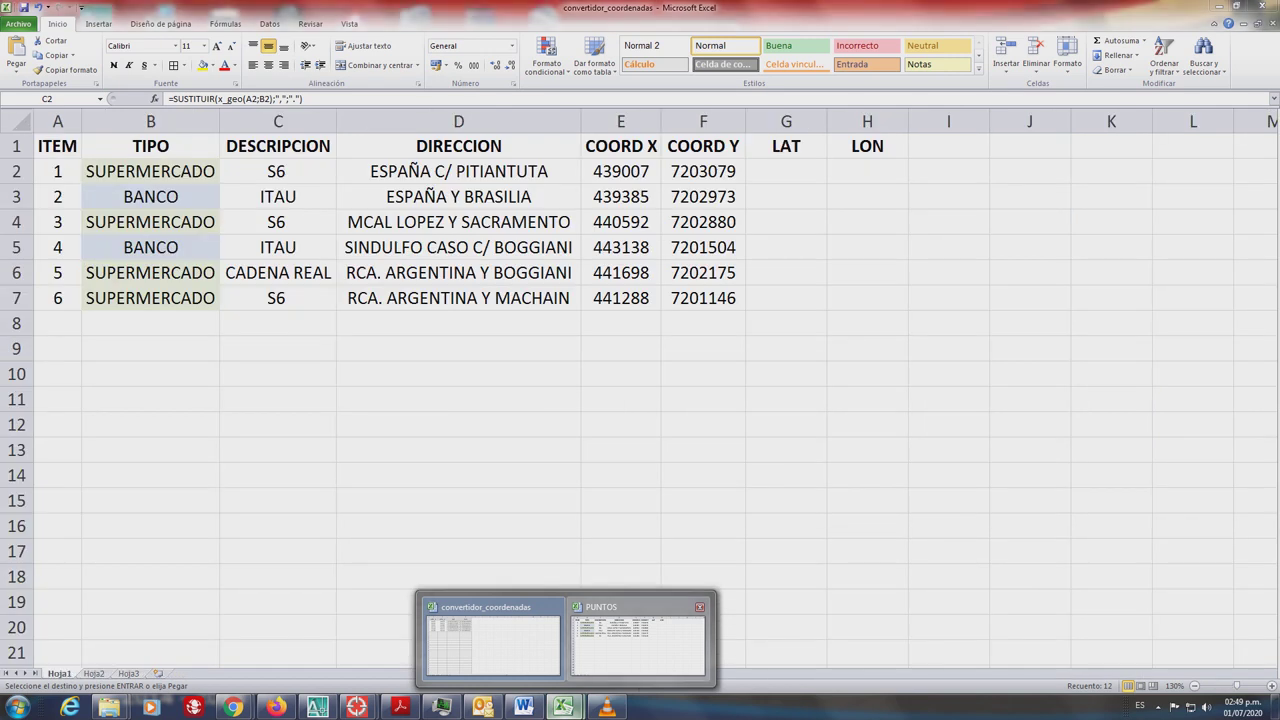
click(780, 174)
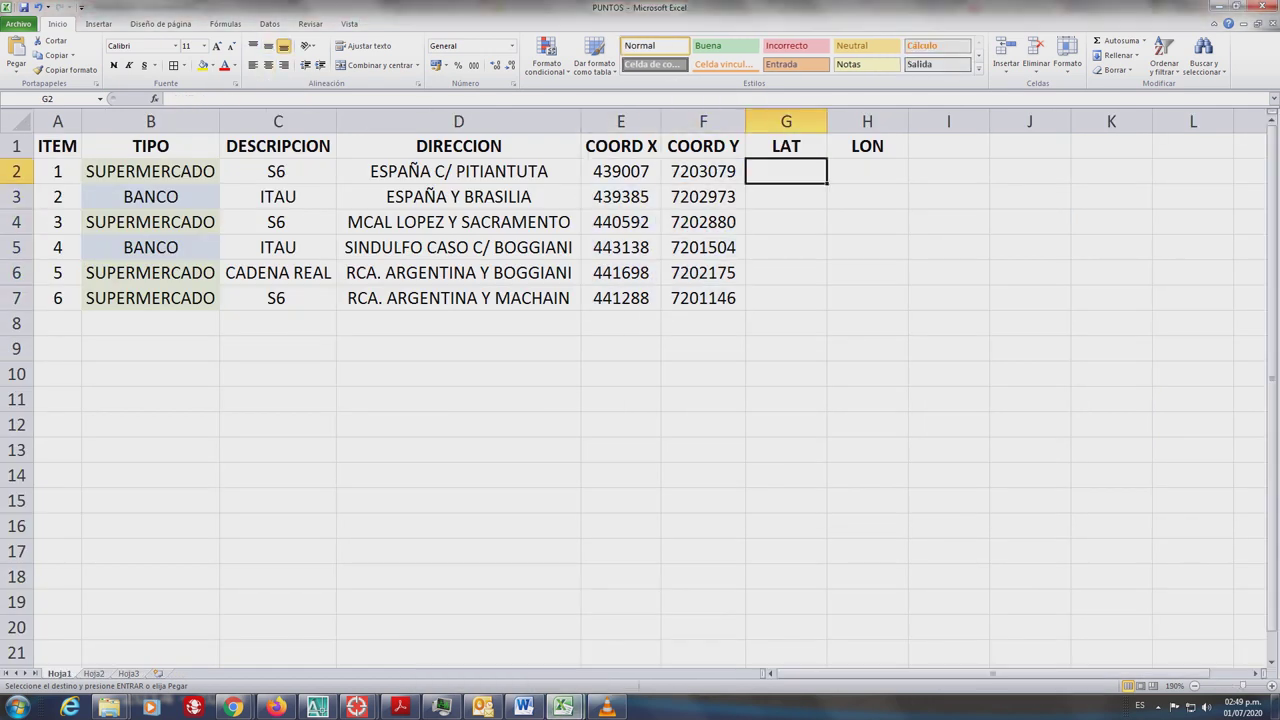
right_click(780, 176)
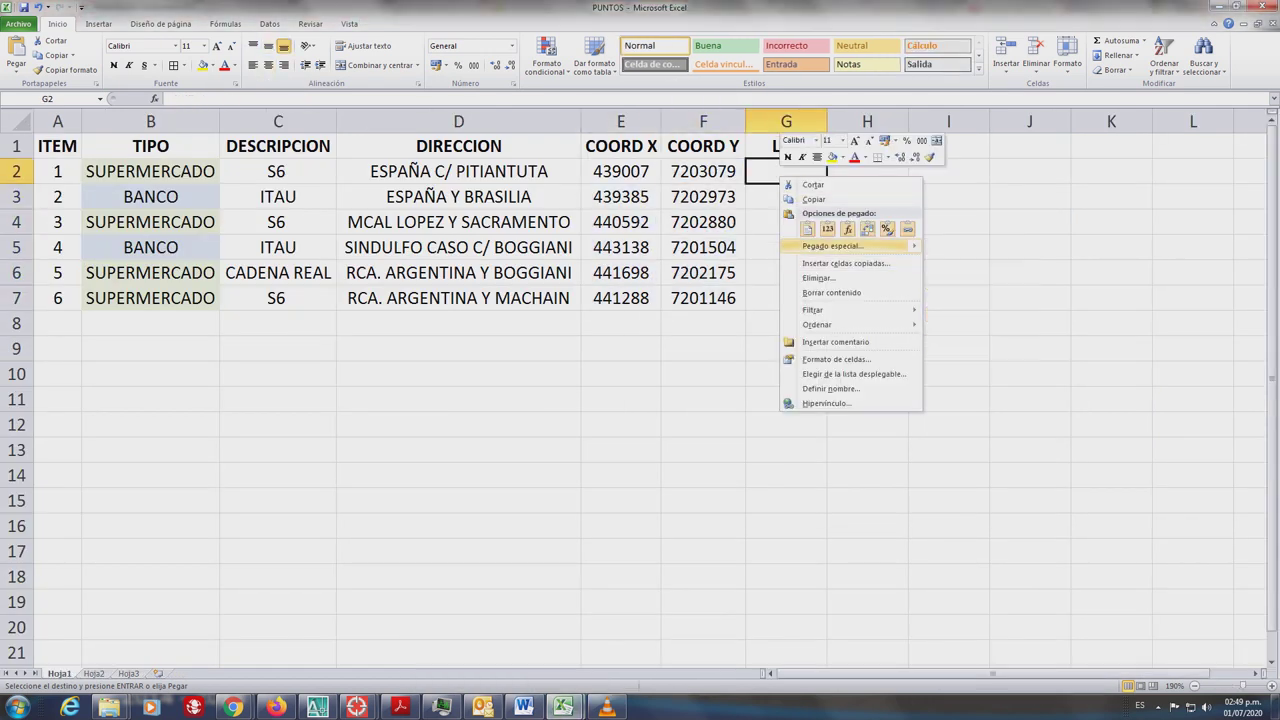
mouse_move(840, 245)
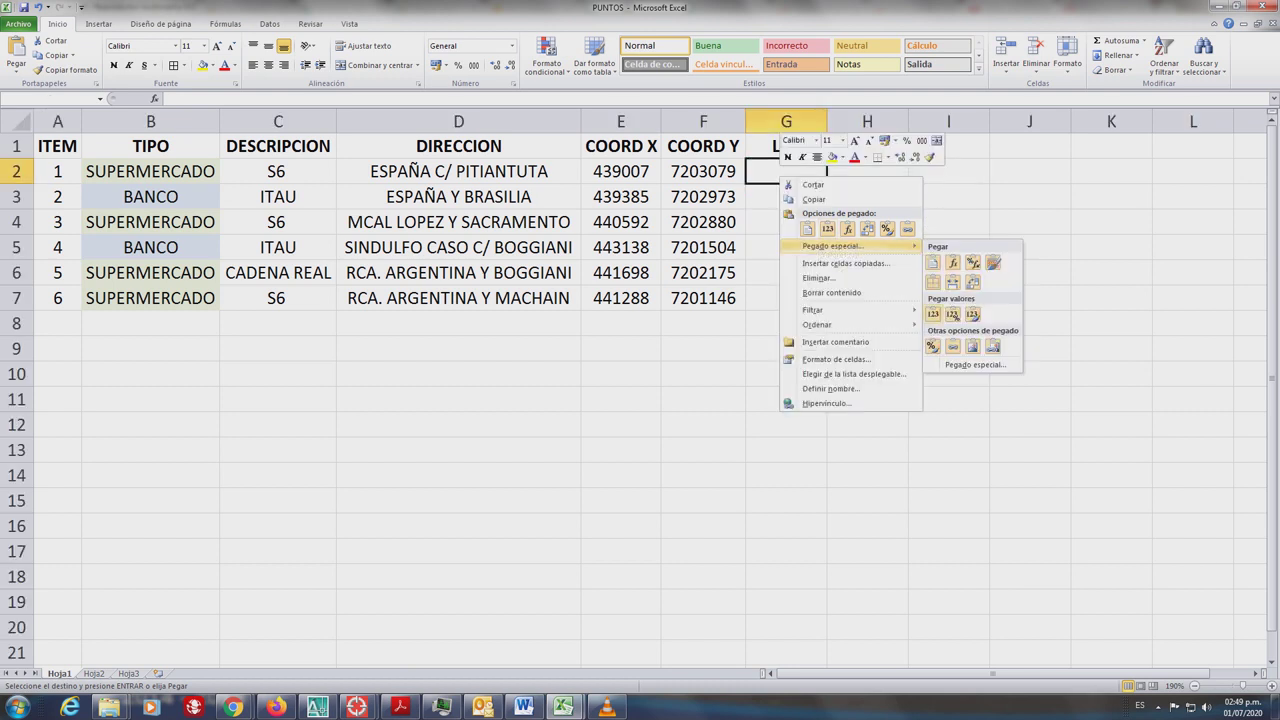
click(933, 314)
Step: Autofit columns G and H to show full LAT and LON values, then return to Word
double_click(827, 121)
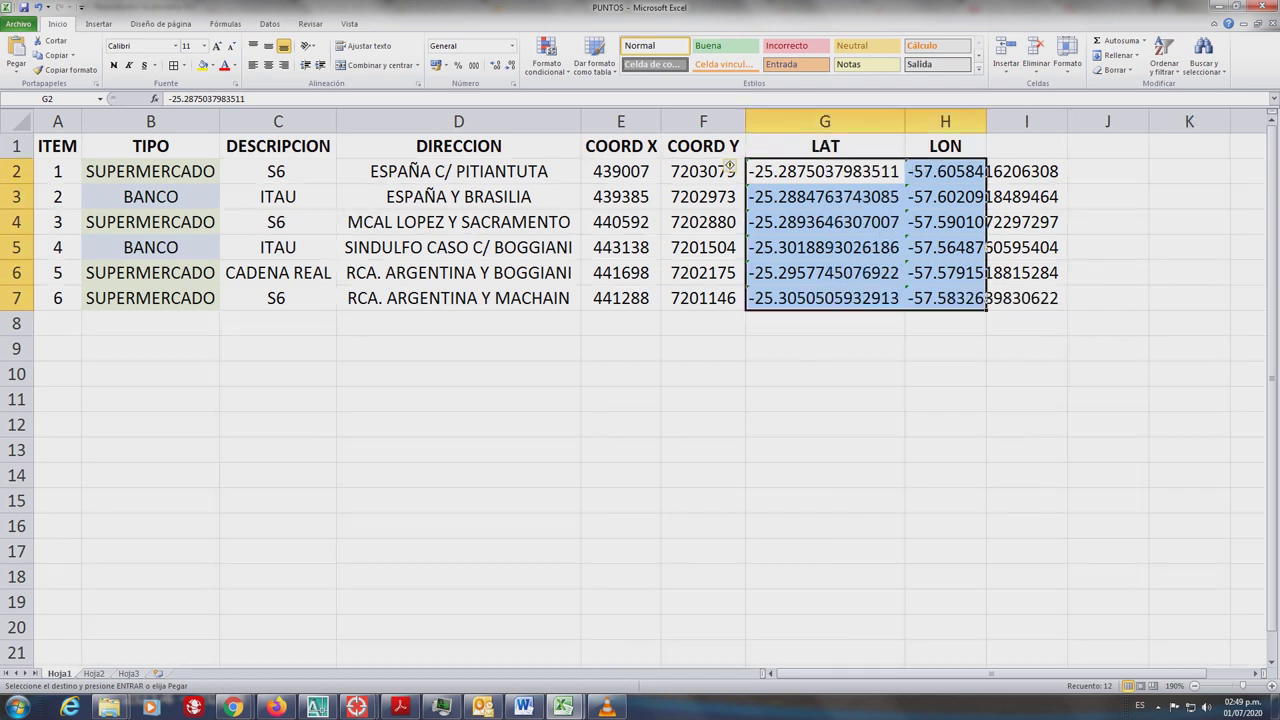
double_click(986, 121)
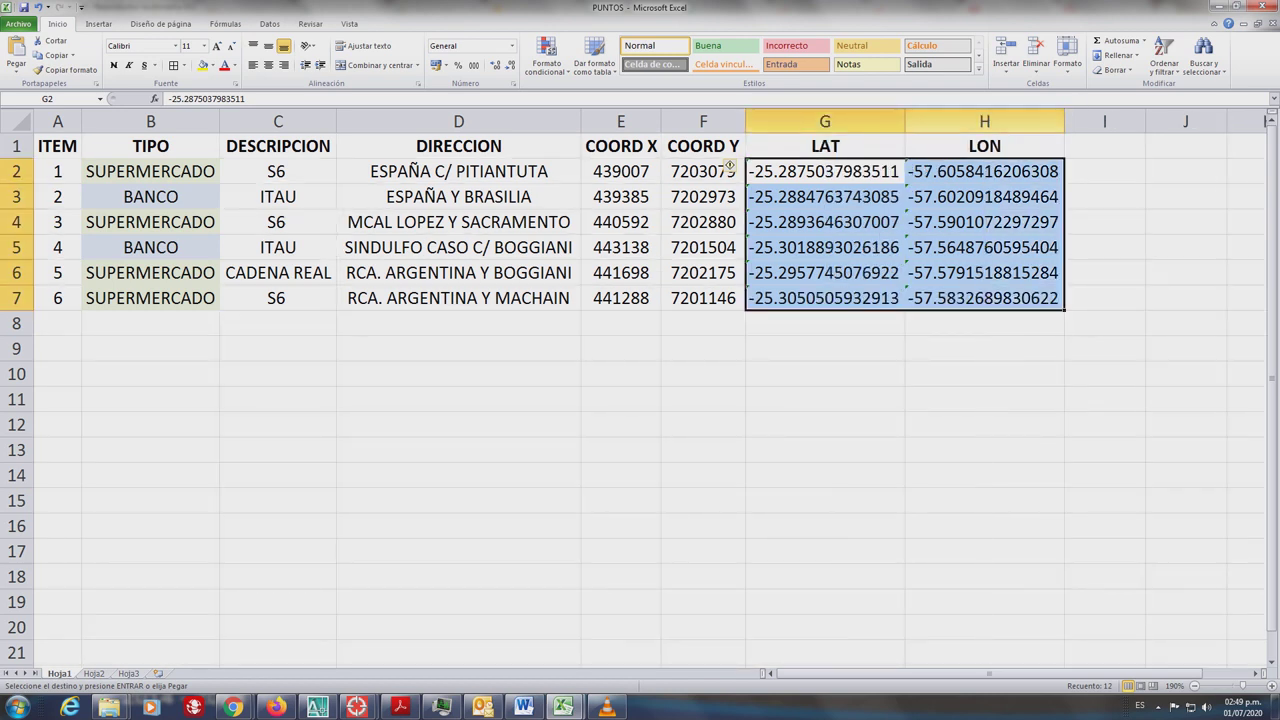
click(825, 373)
key(Escape)
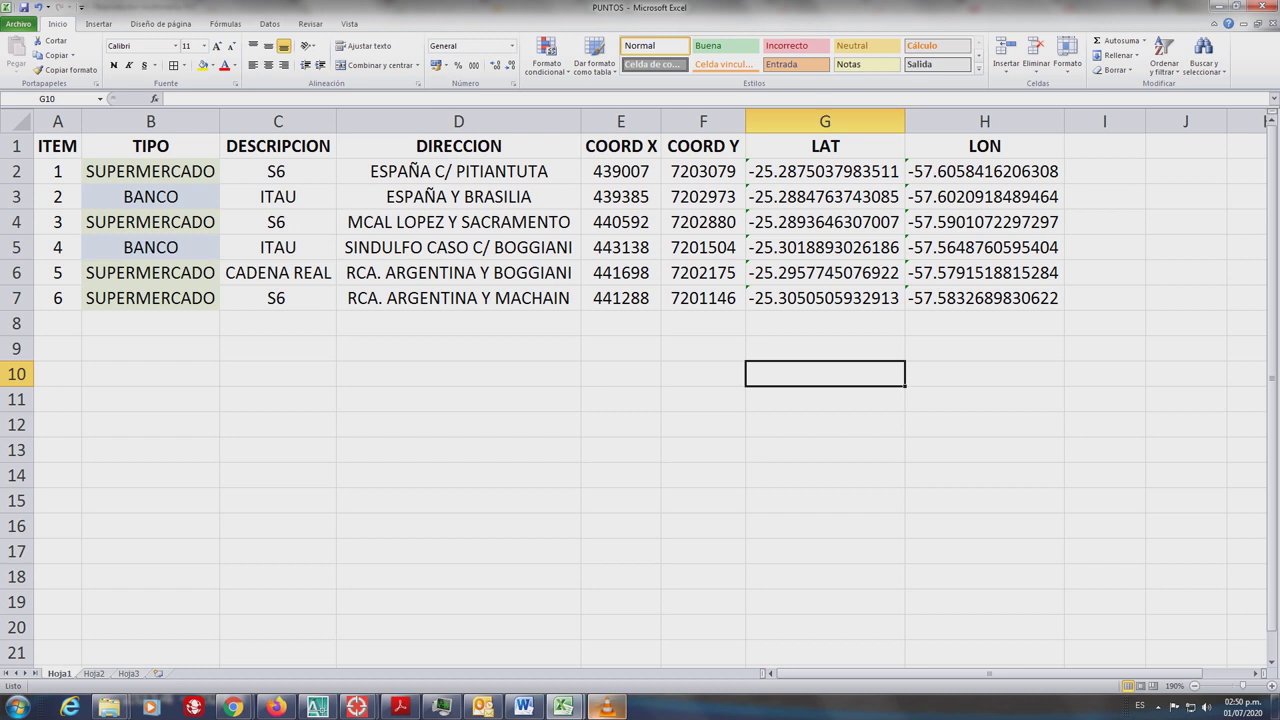
click(523, 707)
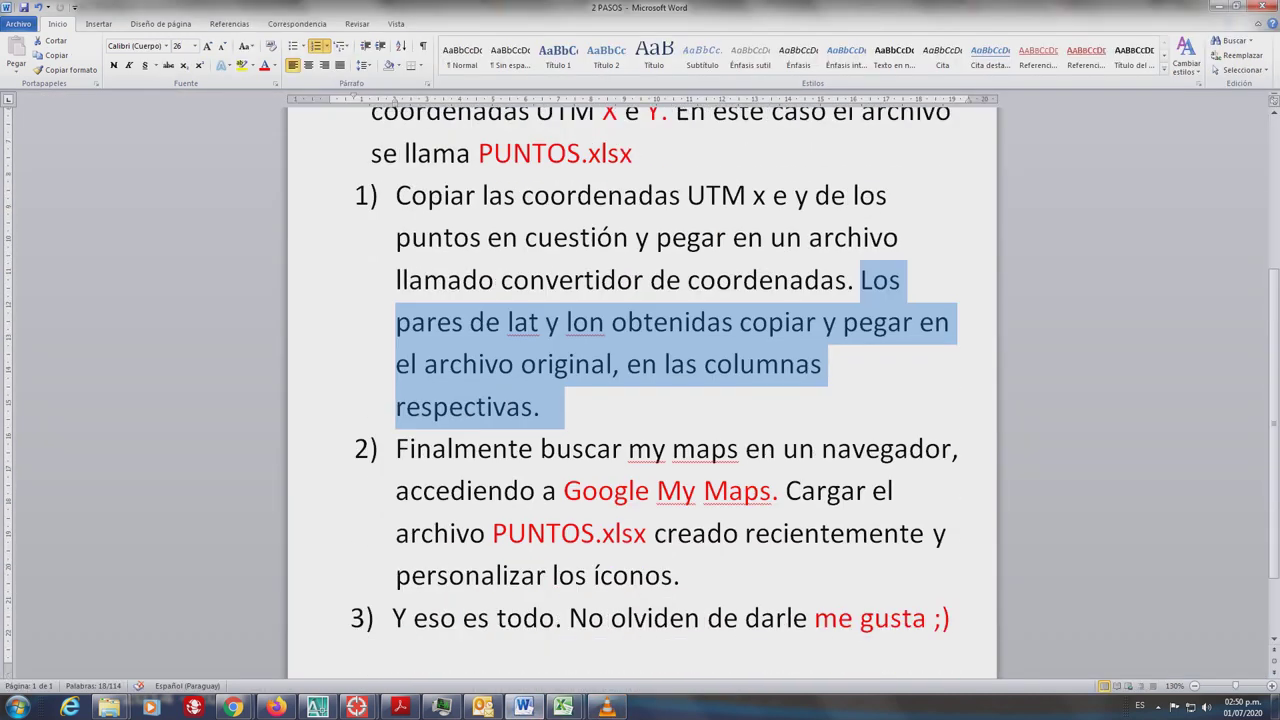
Step: Mark step 2 about uploading PUNTOS.xlsx to Google My Maps, then switch to Chrome
drag(396, 449, 680, 576)
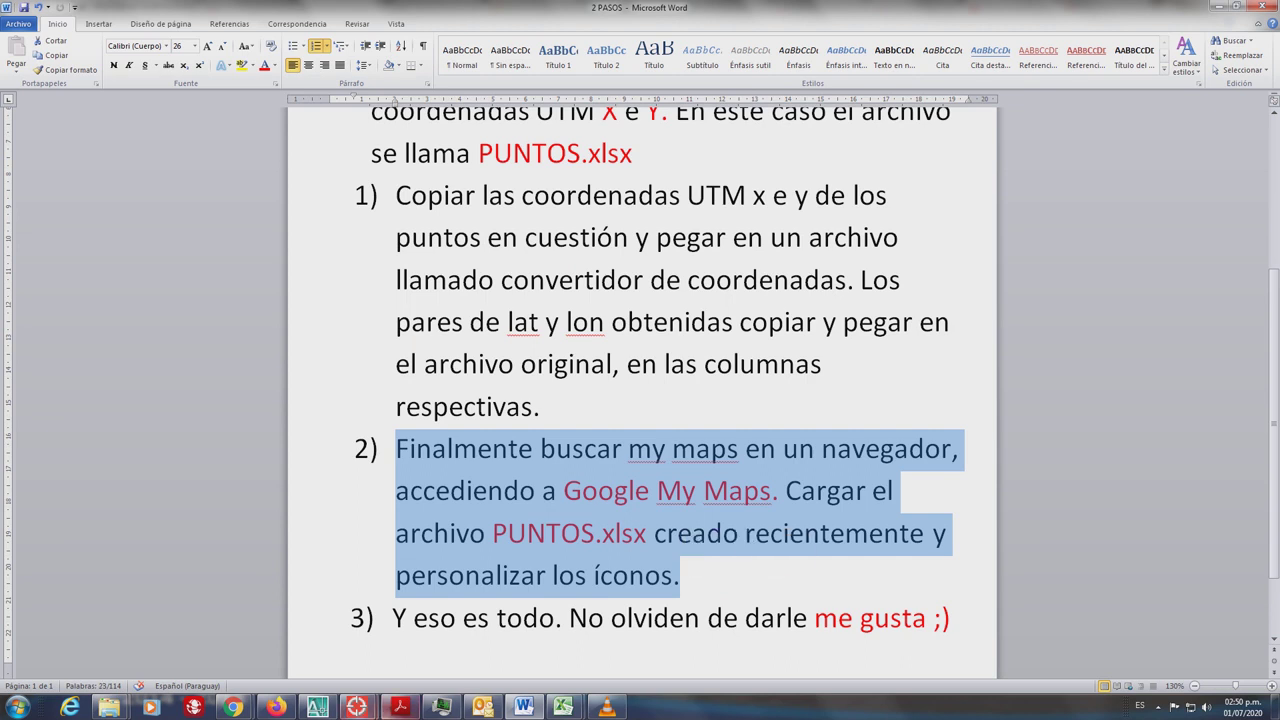
mouse_move(232, 707)
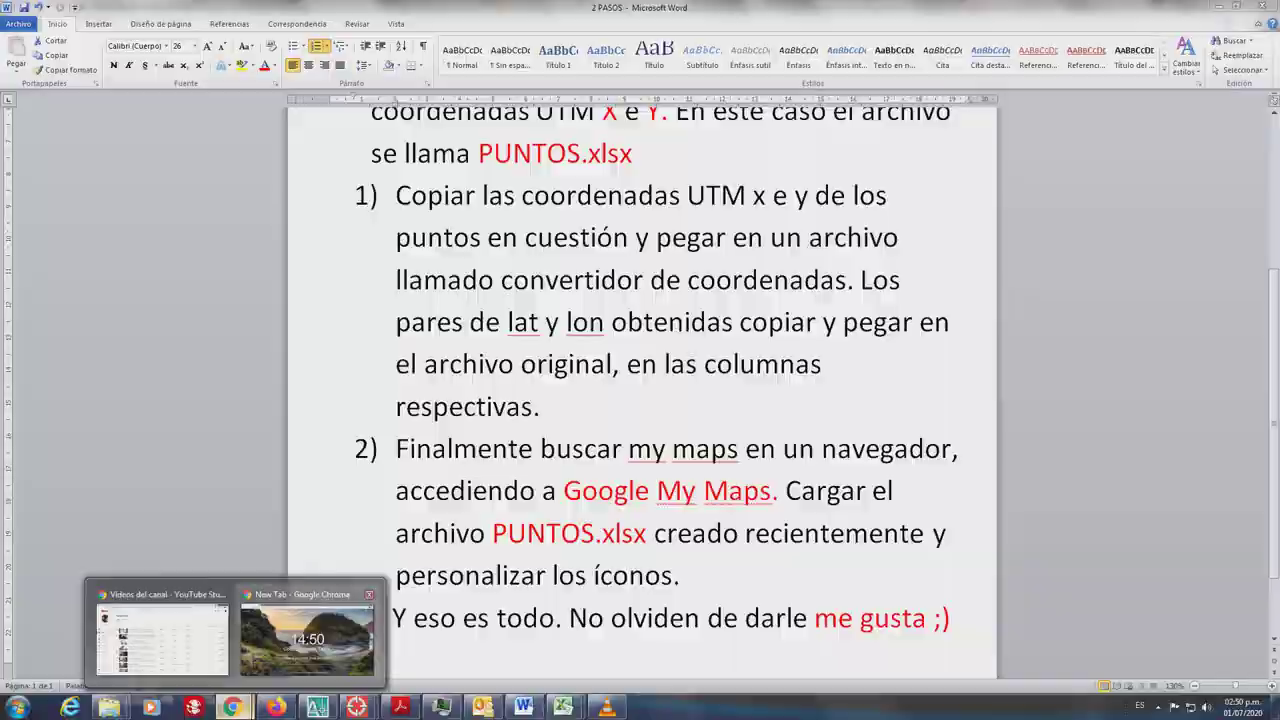
click(307, 600)
Step: Briefly check the convertidor_coordenadas workbook, then return to the Chrome new tab page
key(Down)
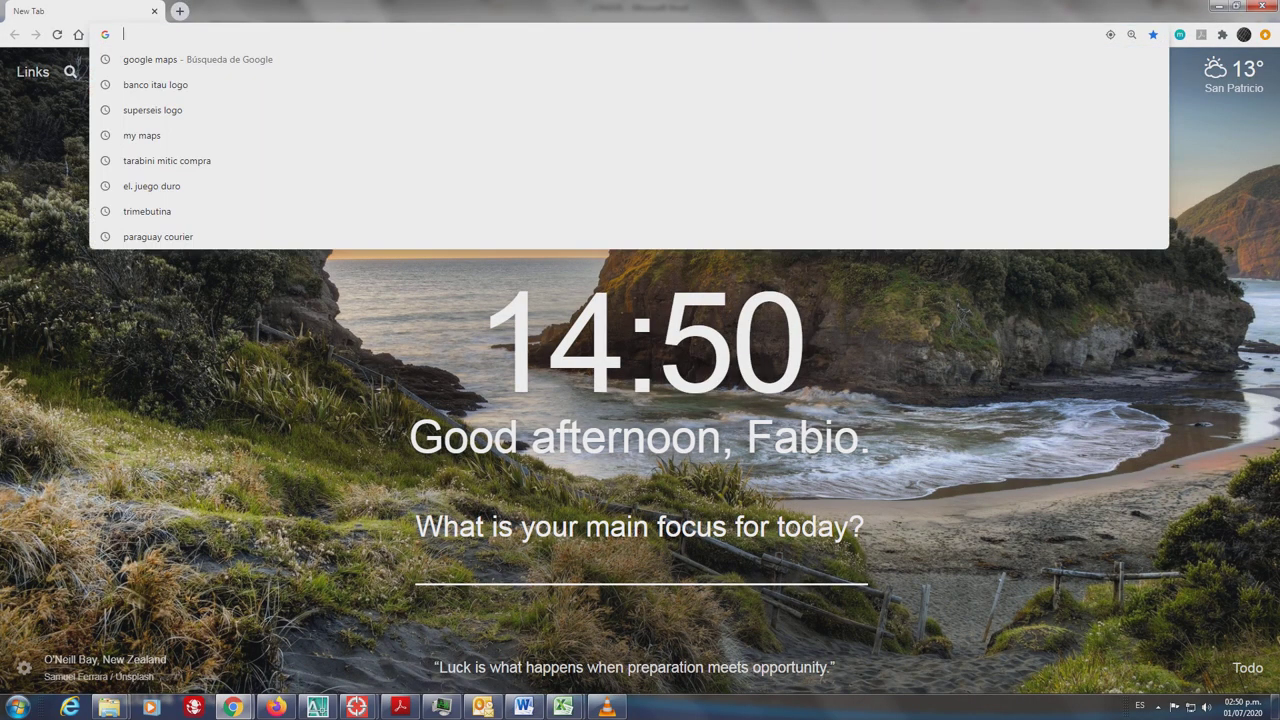
click(563, 707)
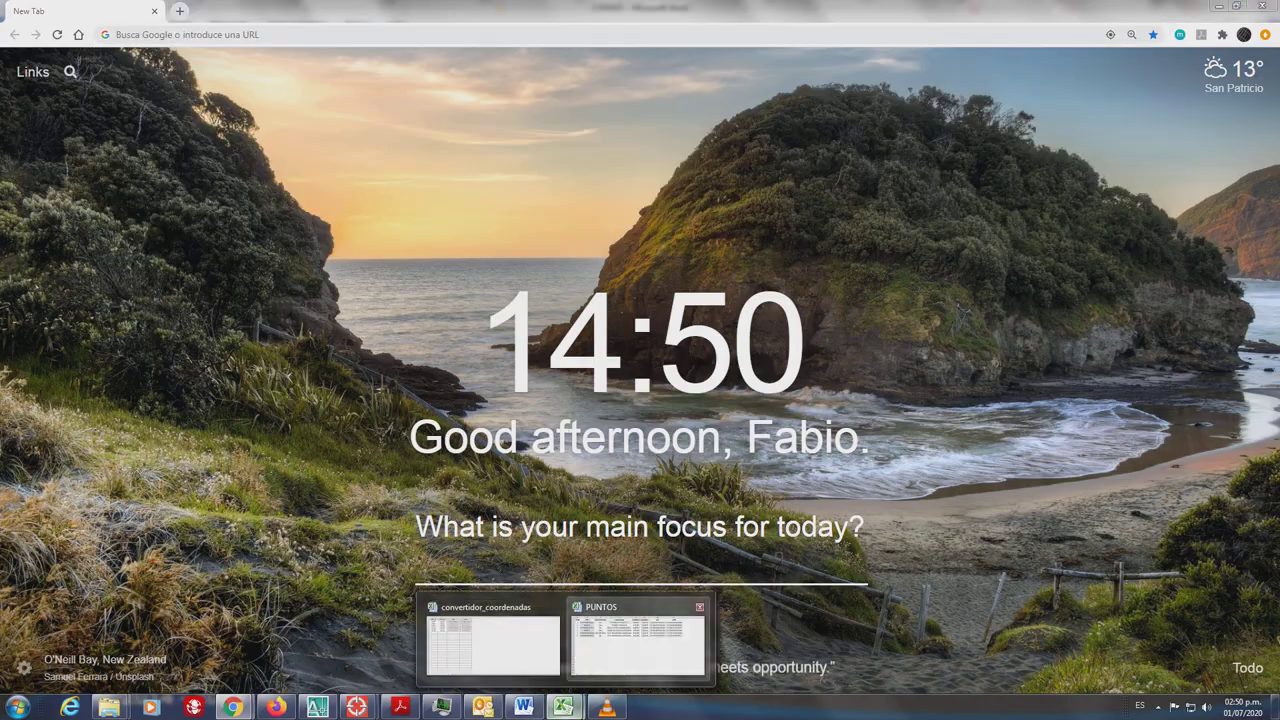
click(493, 645)
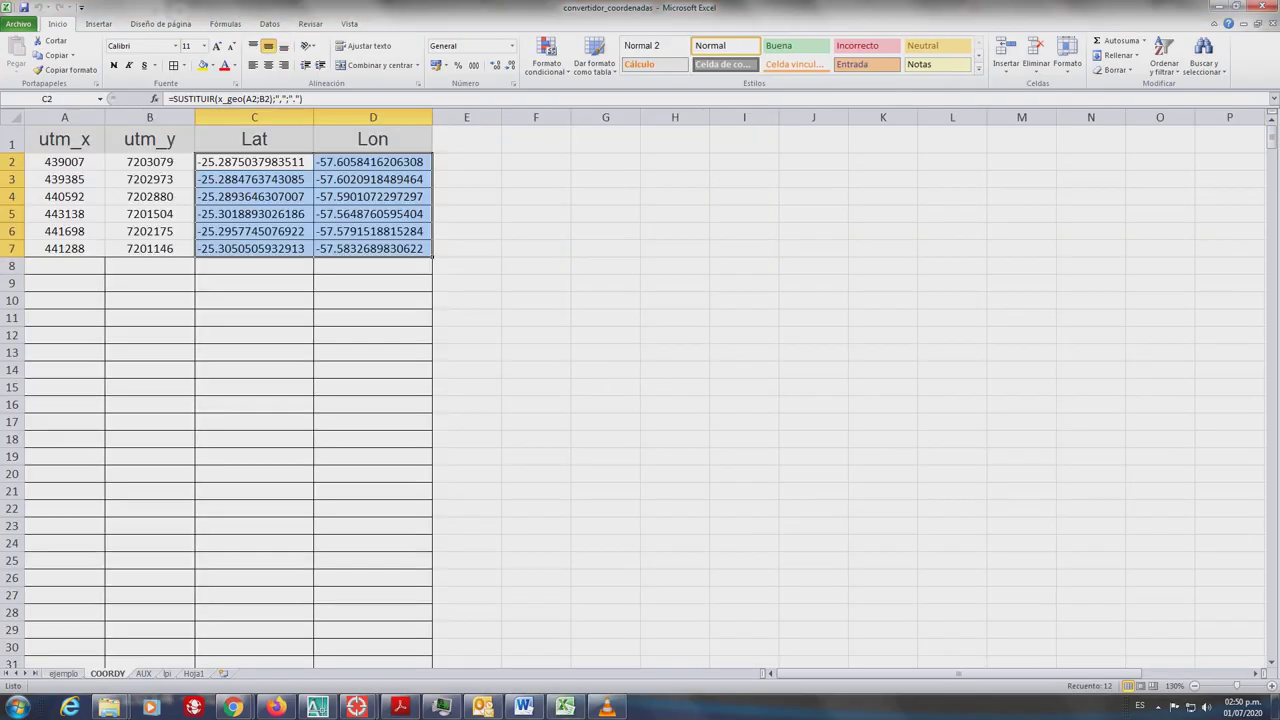
mouse_move(232, 707)
click(307, 640)
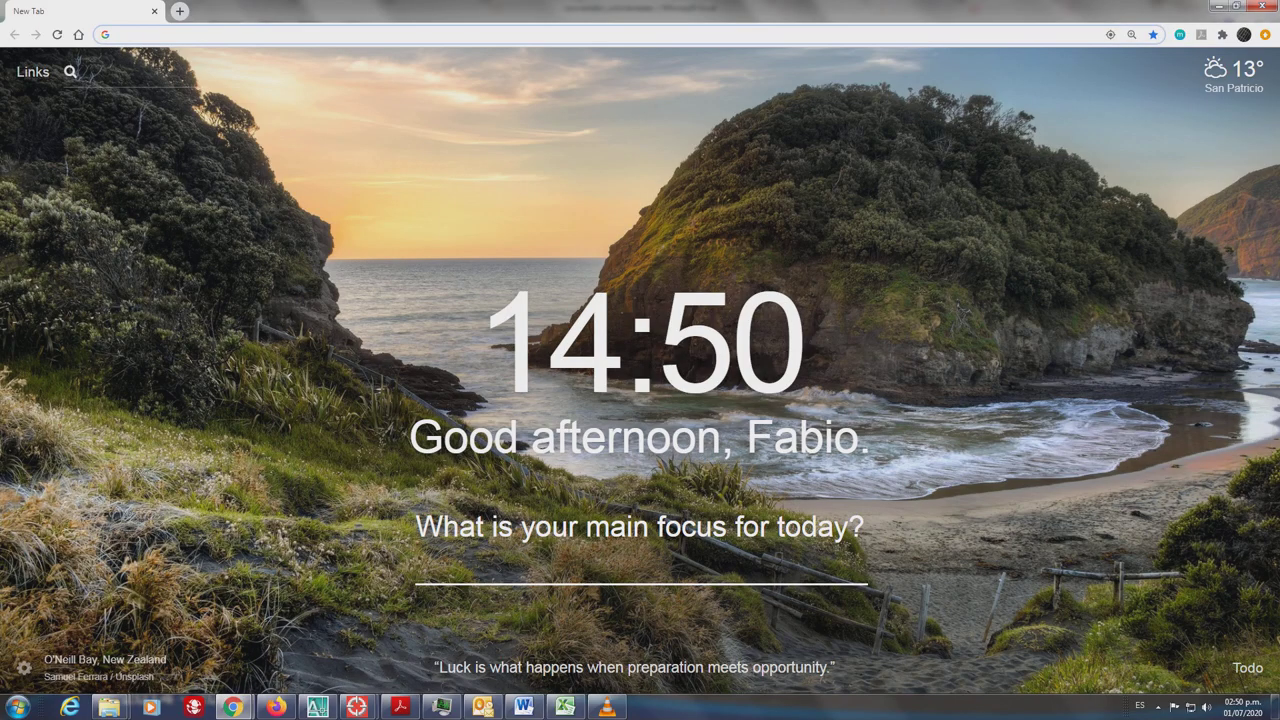
Step: Search for 'my maps' and open the My Maps – Información result
click(123, 34)
text(my)
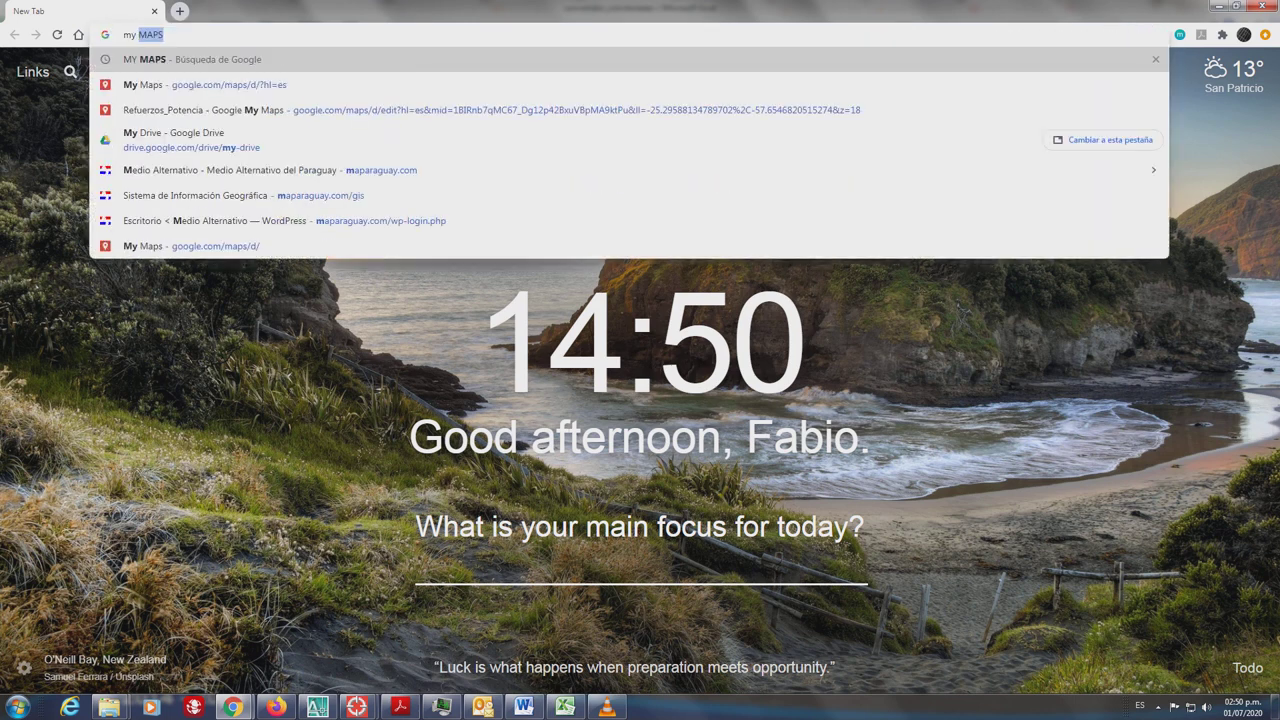
text( m)
key(Return)
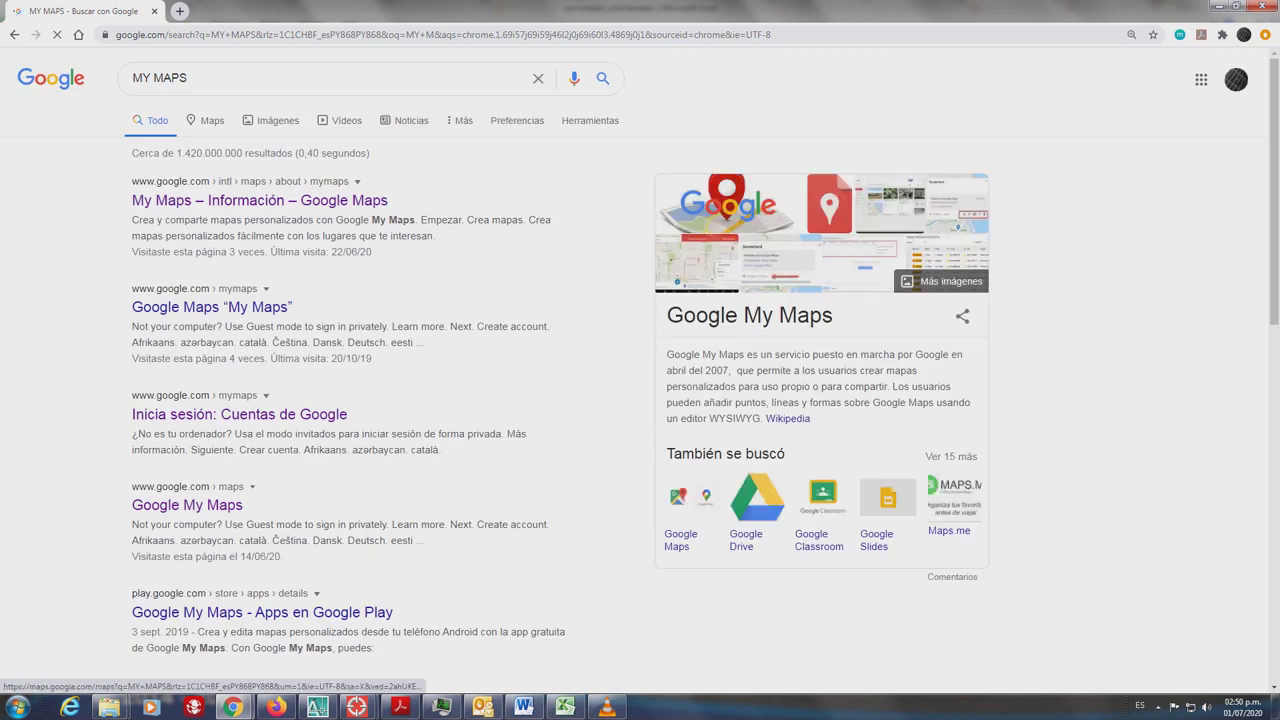
click(260, 200)
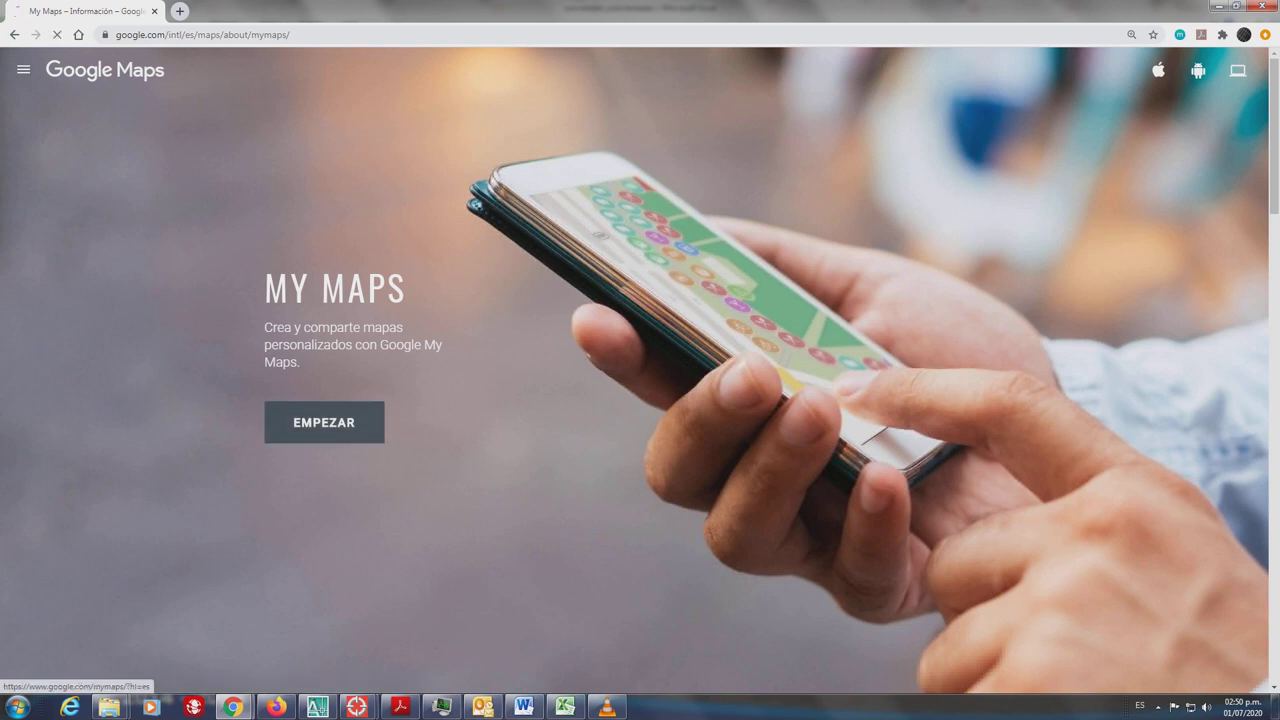
Step: Create a new map and rename its first layer to 'puntos 01/07/20'
click(324, 422)
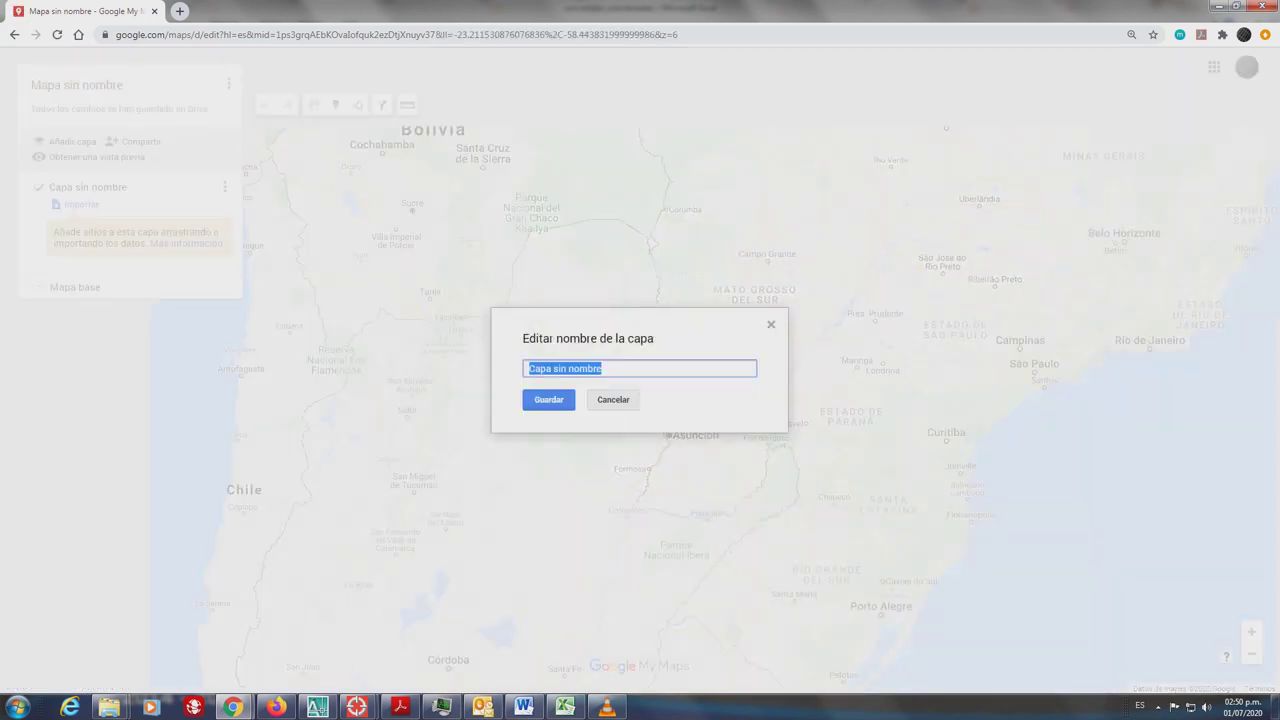
text(puntos )
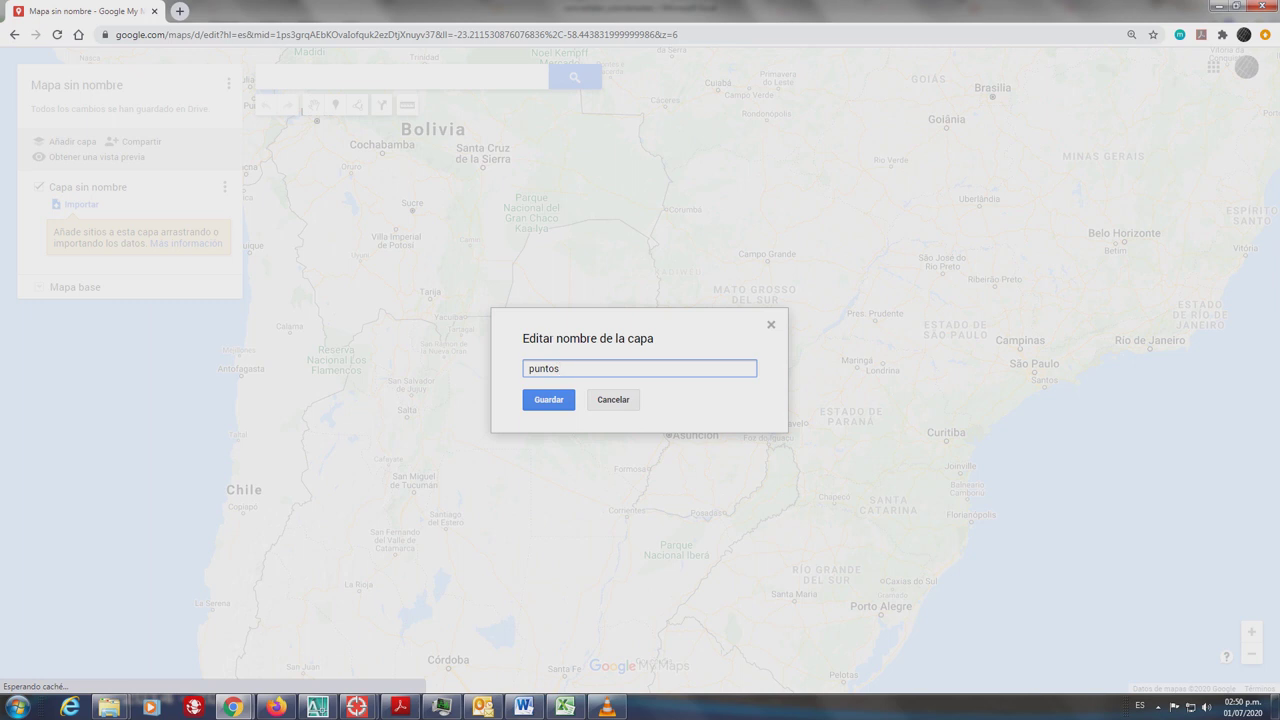
text(01/07/20)
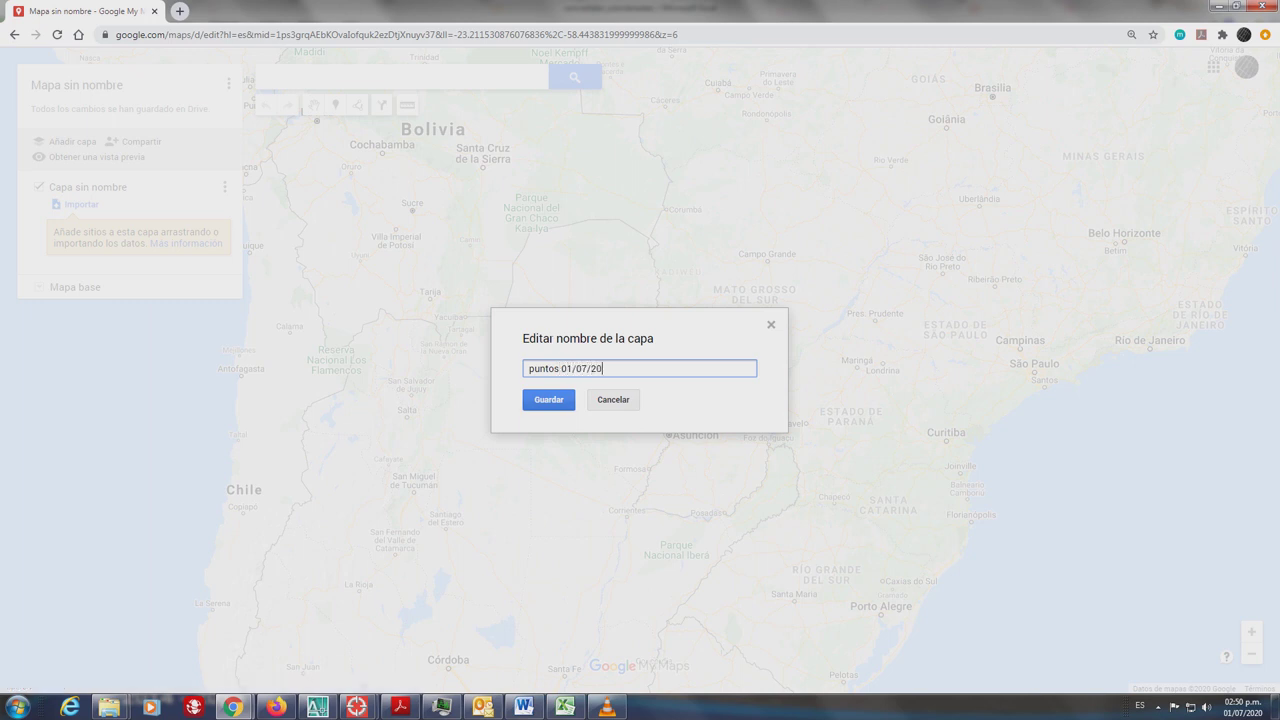
click(548, 399)
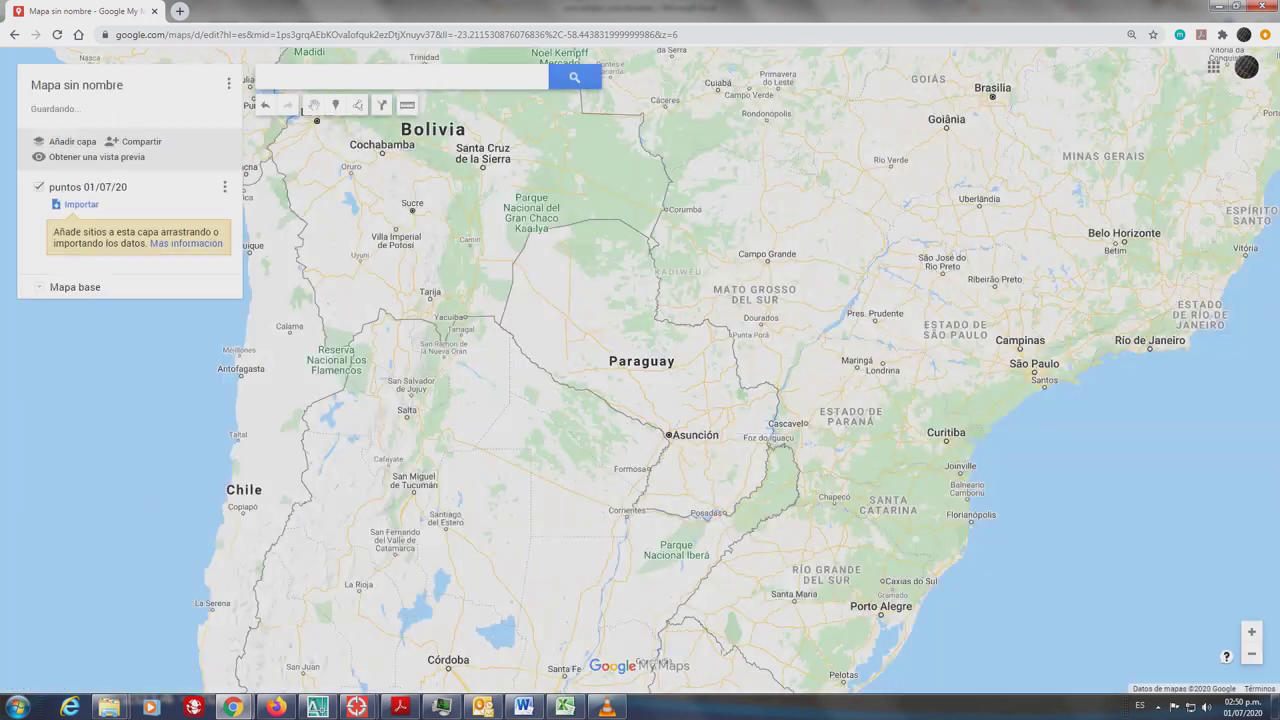
Step: Import the PUNTOS file from 2020 > JPALA > gis2 into the layer
click(80, 204)
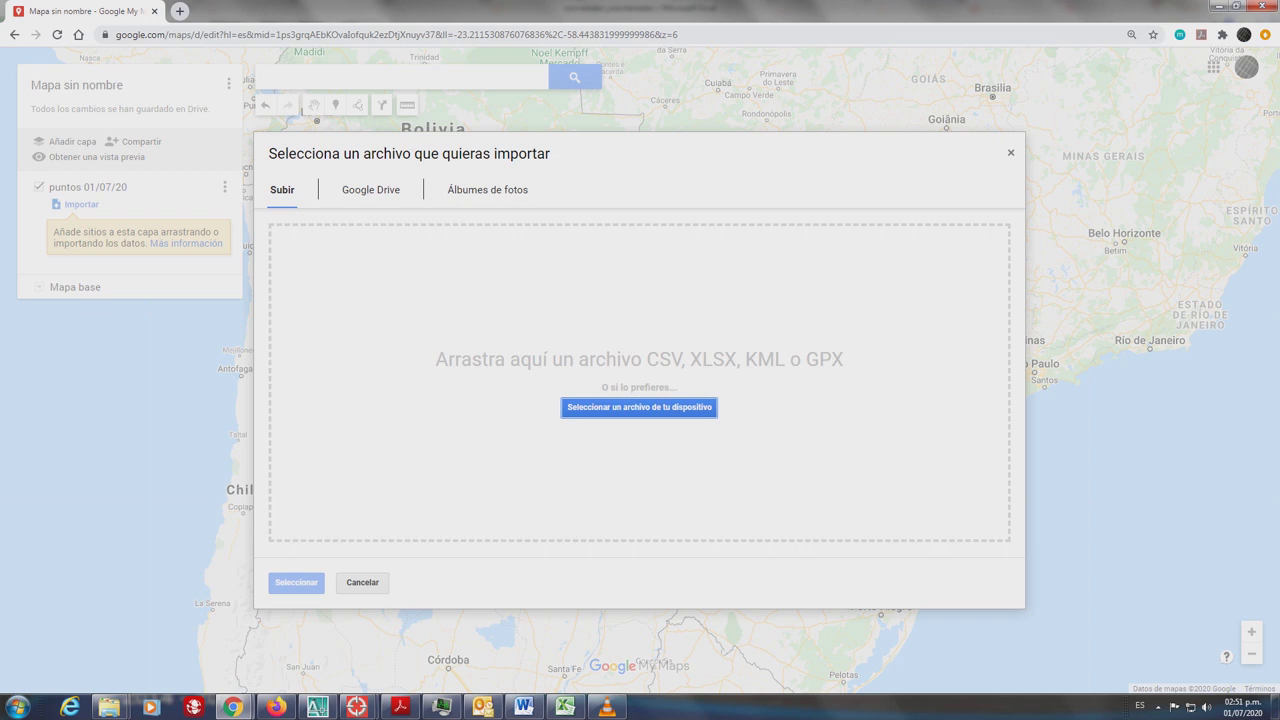
key(Return)
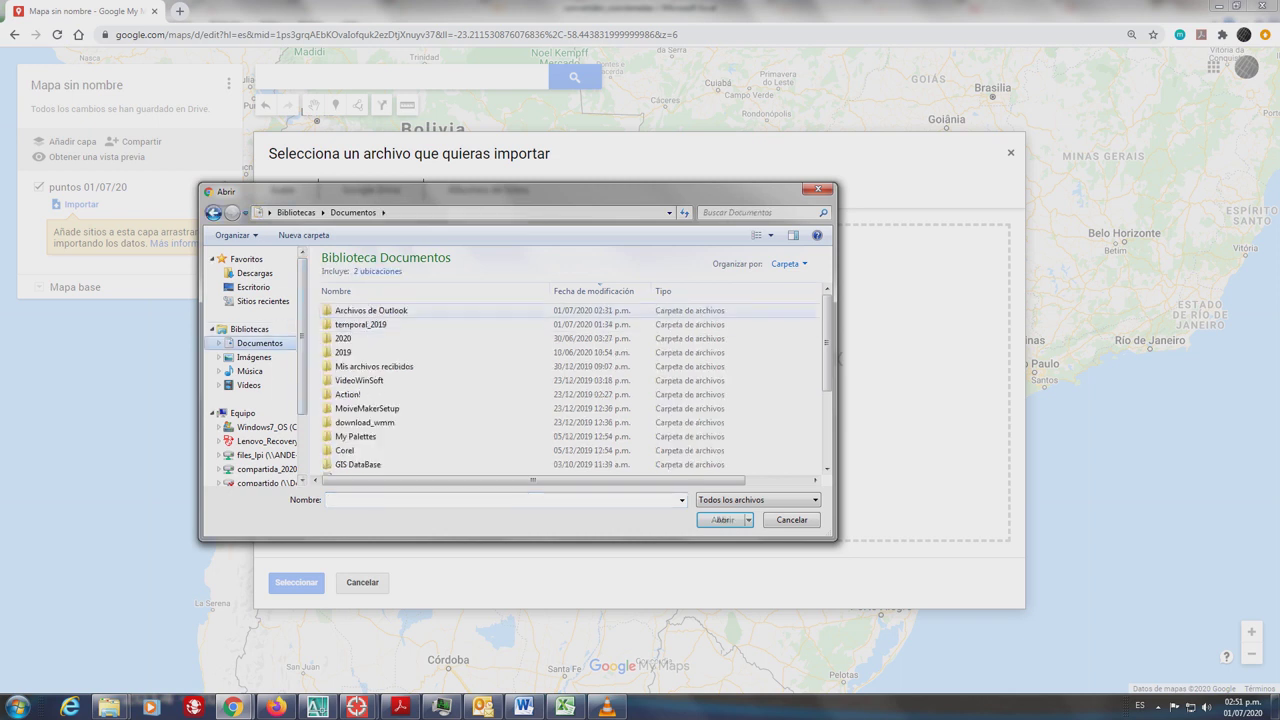
double_click(343, 338)
double_click(346, 310)
double_click(346, 310)
click(350, 310)
click(720, 520)
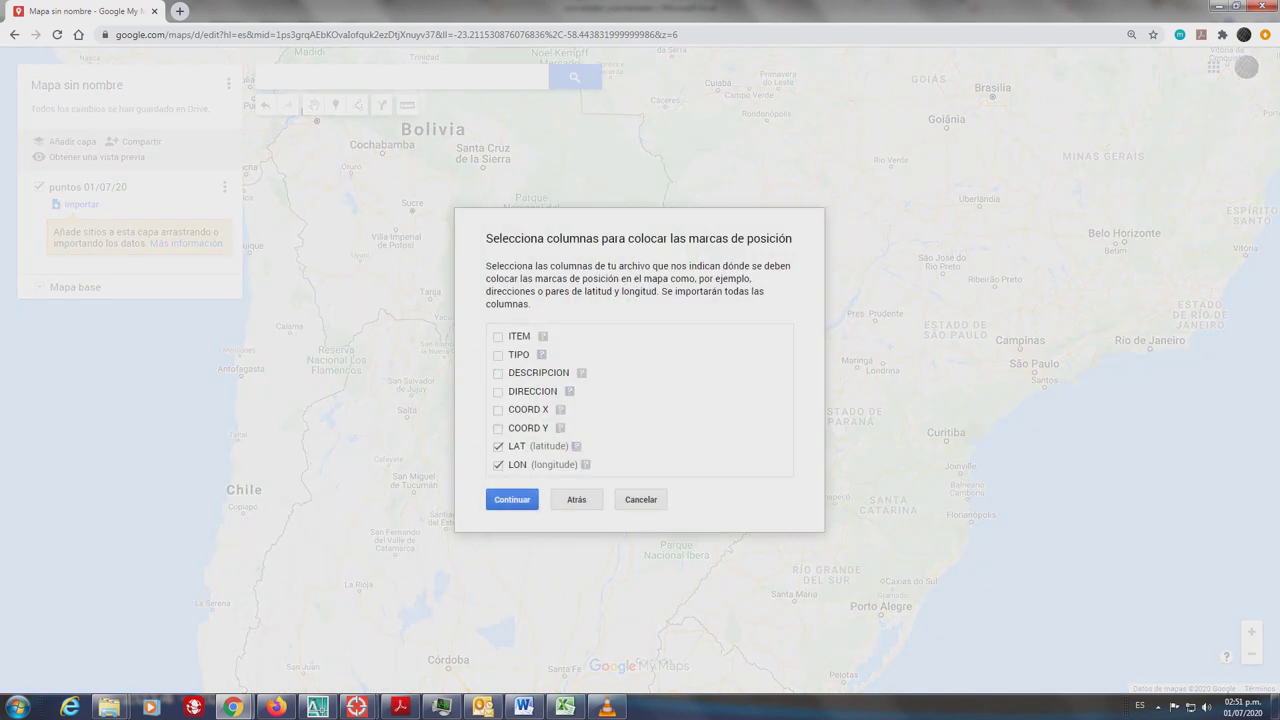
Step: Set the LAT column as latitude for placing the imported points
click(576, 446)
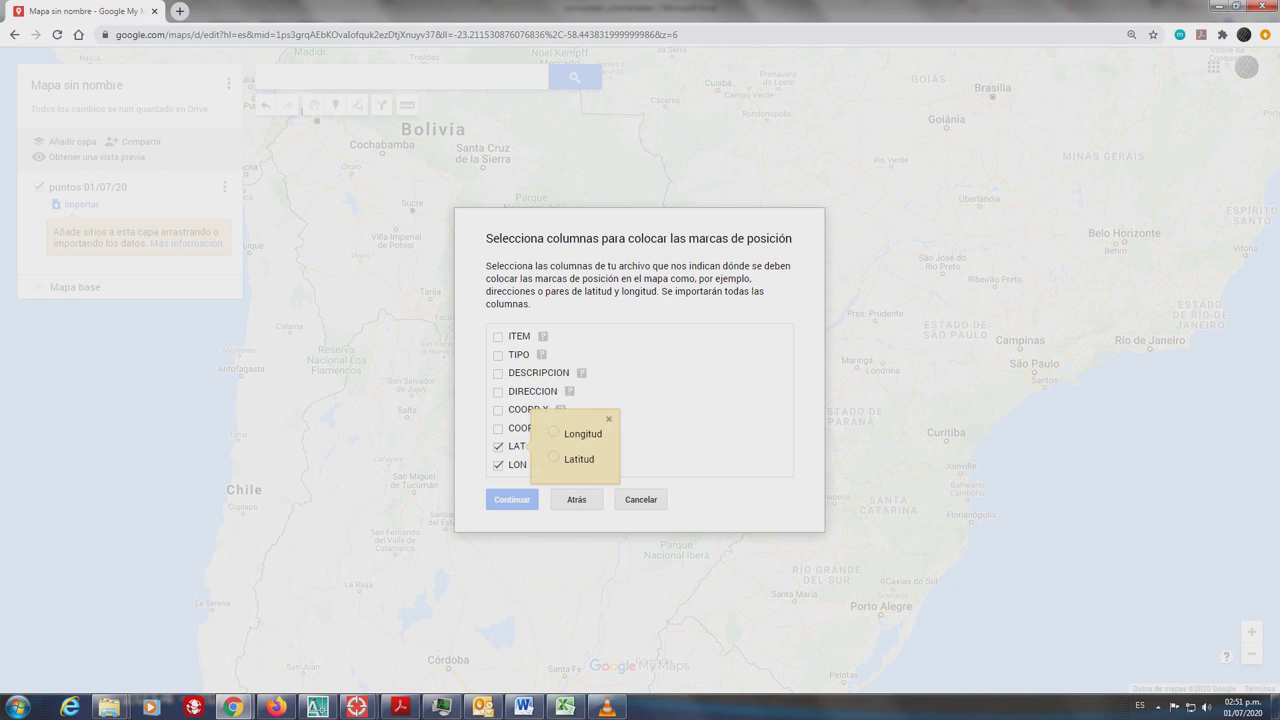
click(553, 457)
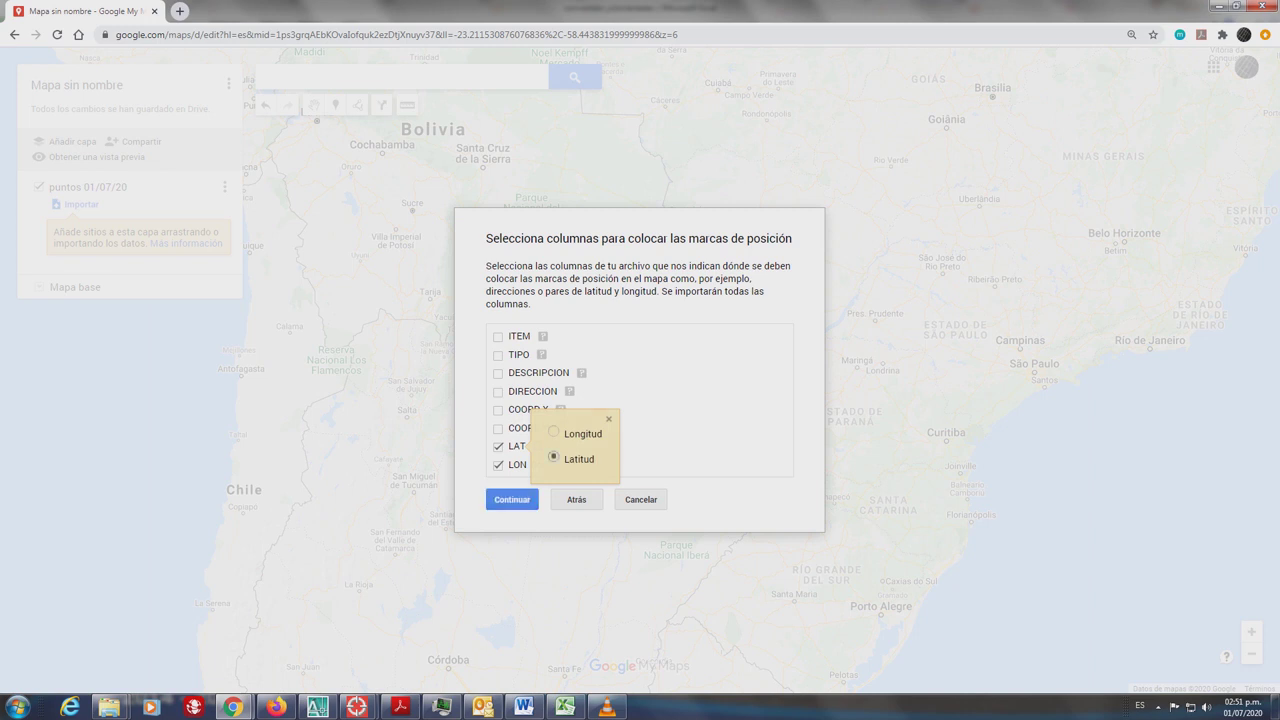
click(553, 432)
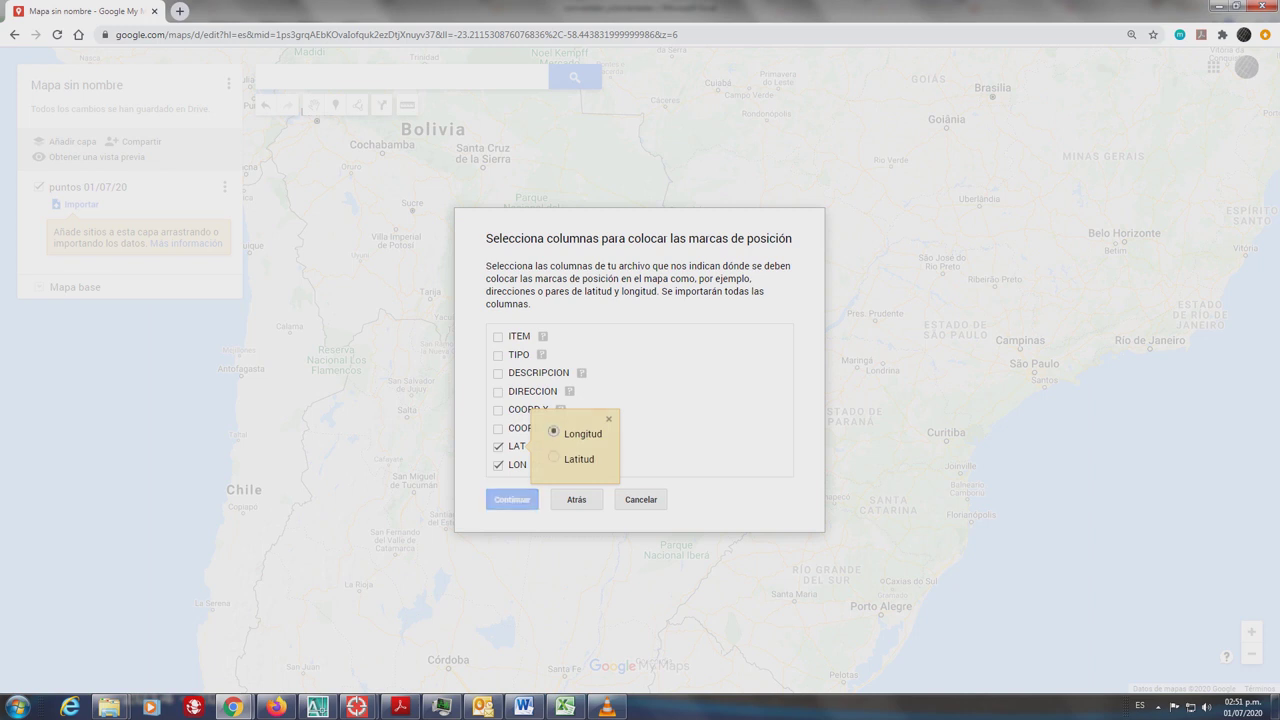
click(553, 457)
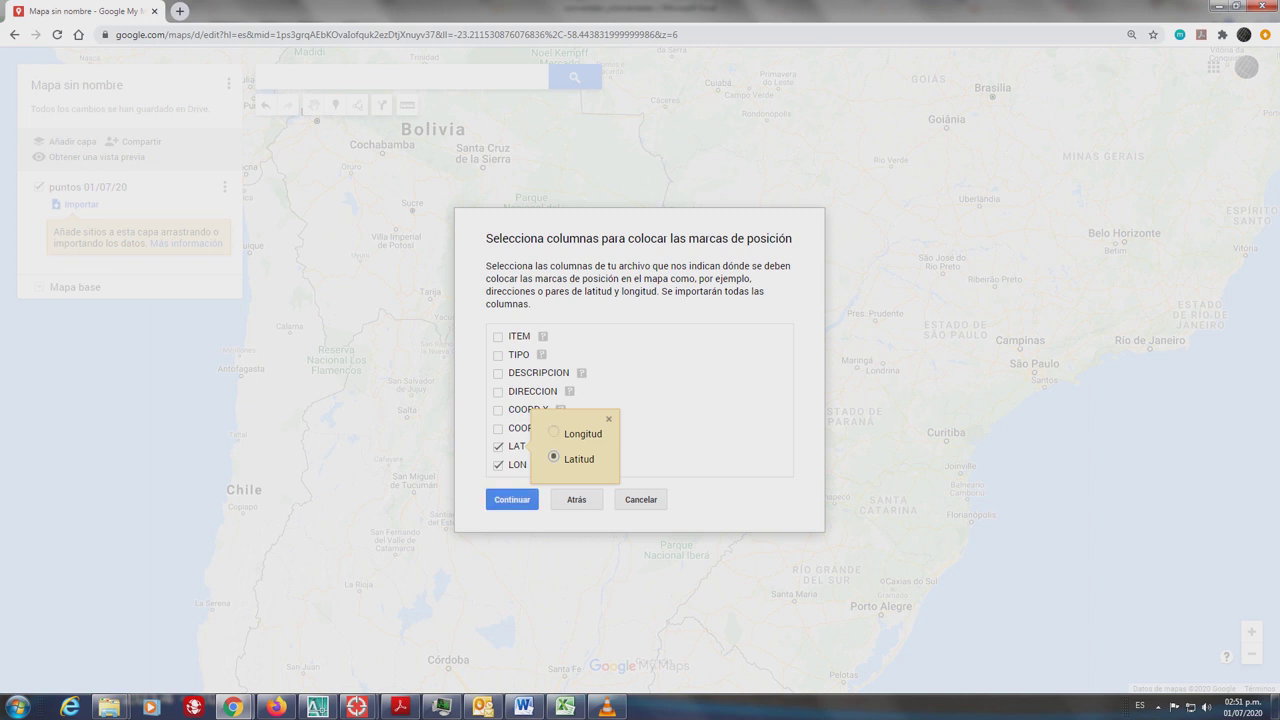
key(Escape)
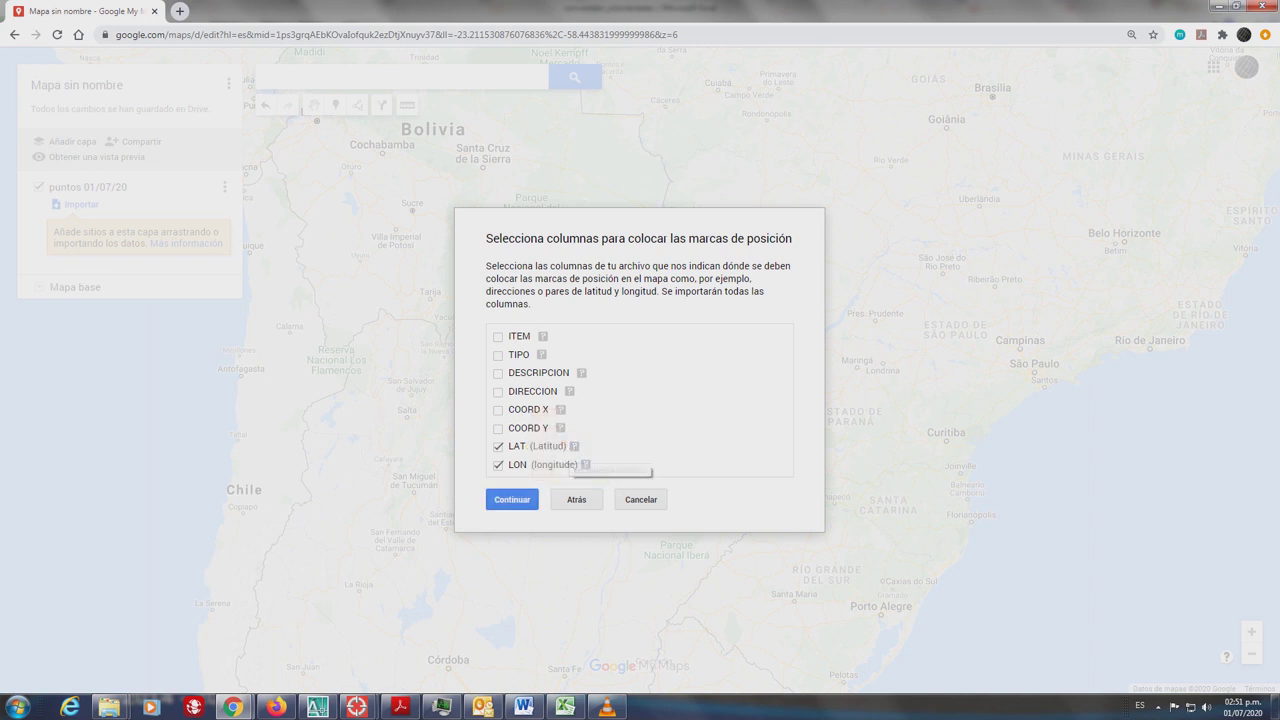
Step: Use DESCRIPCION as the marker title column and complete the import
click(512, 499)
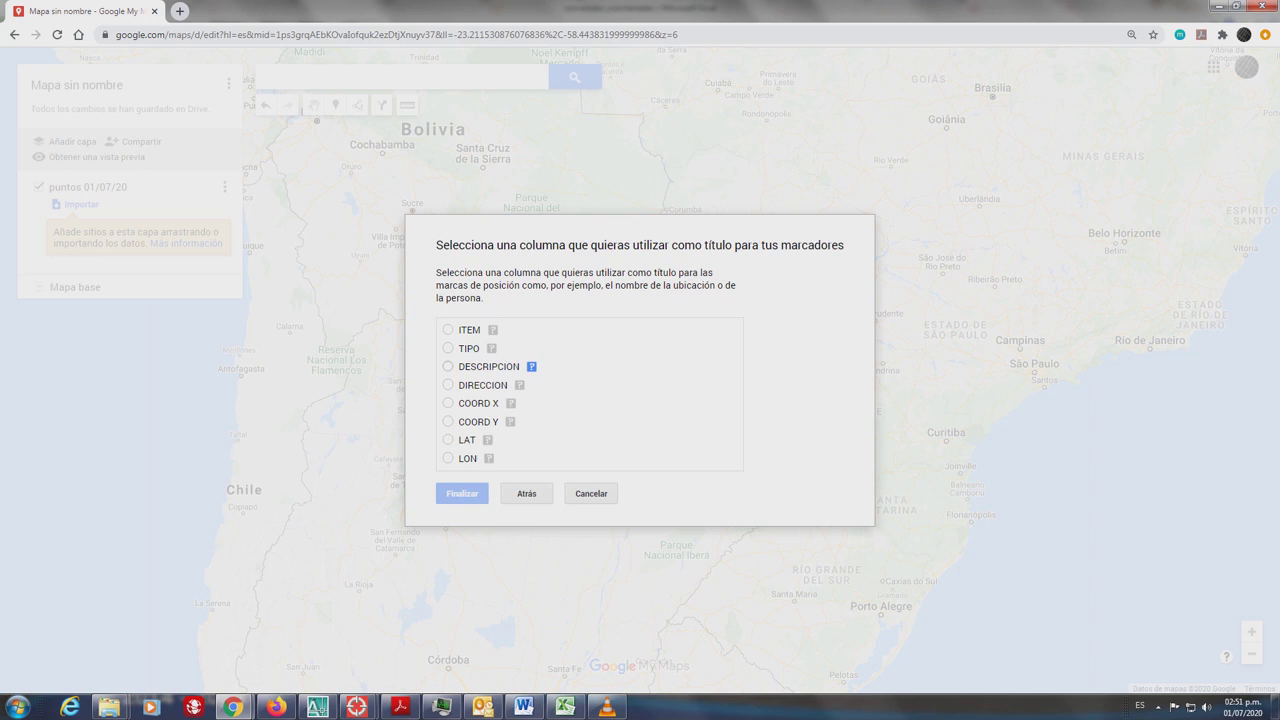
click(448, 366)
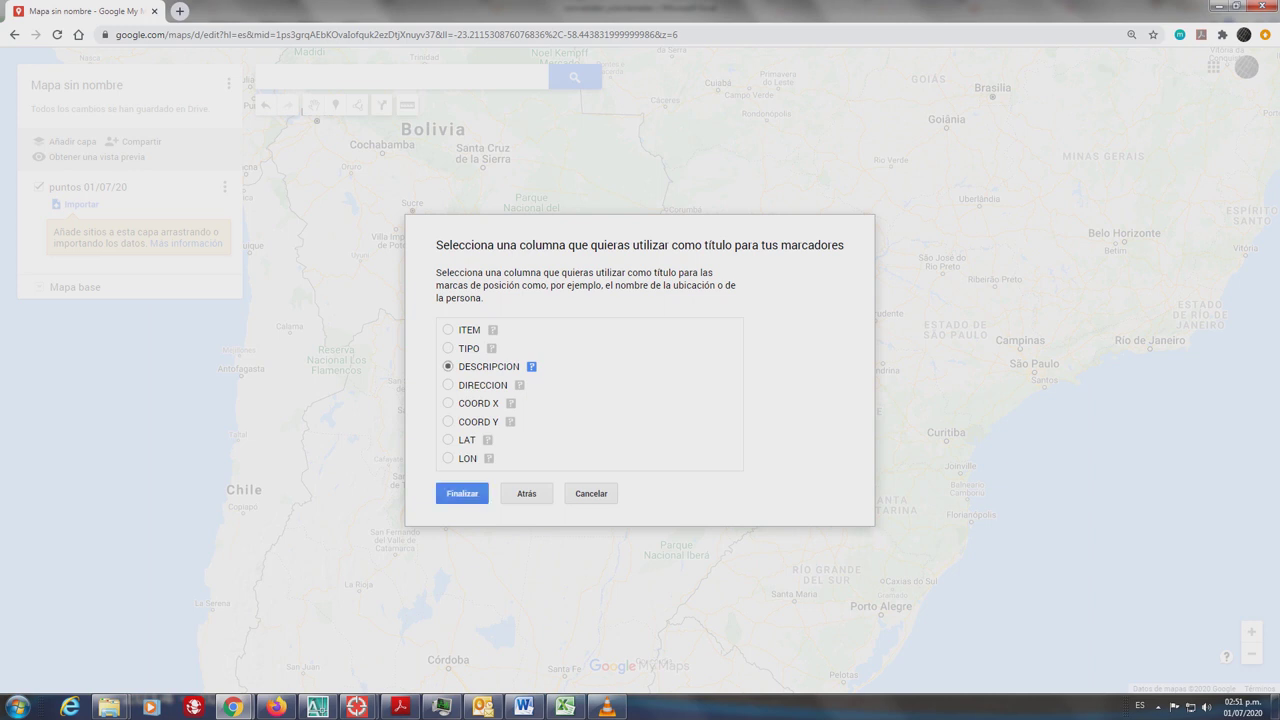
click(462, 493)
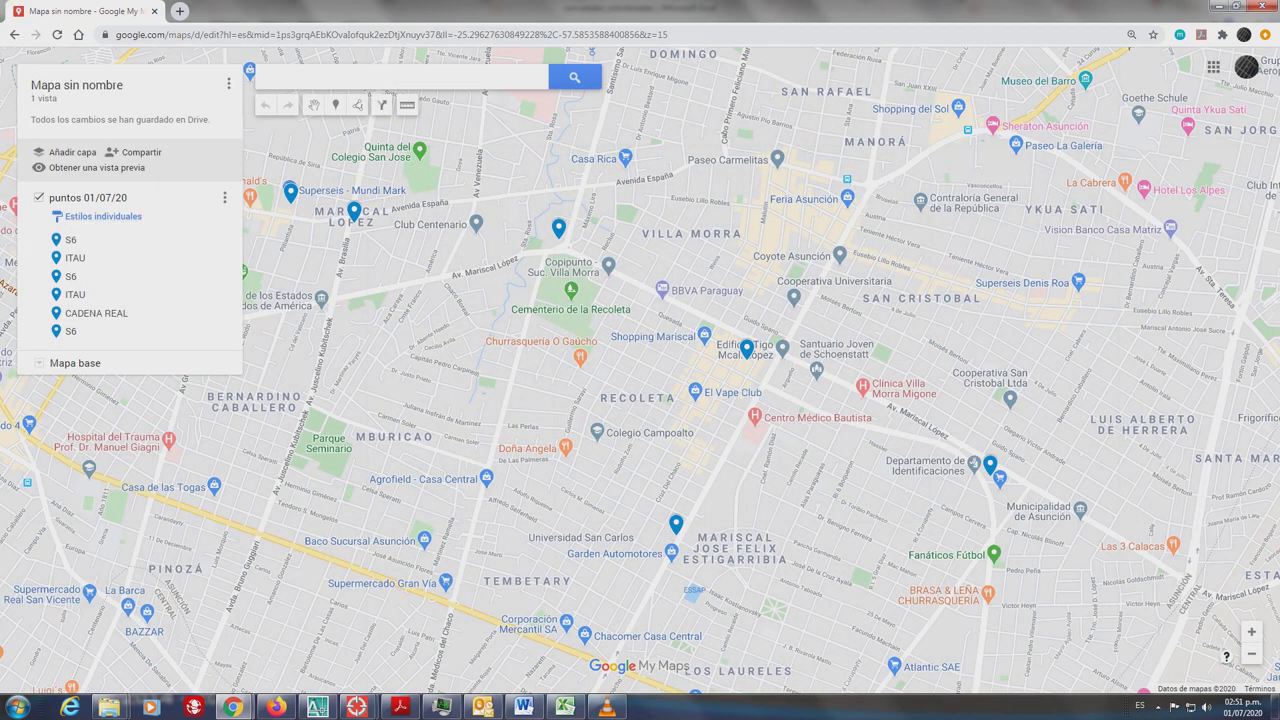
Step: Preview the layer's grouping options, close them, and zoom out to show all points
click(103, 216)
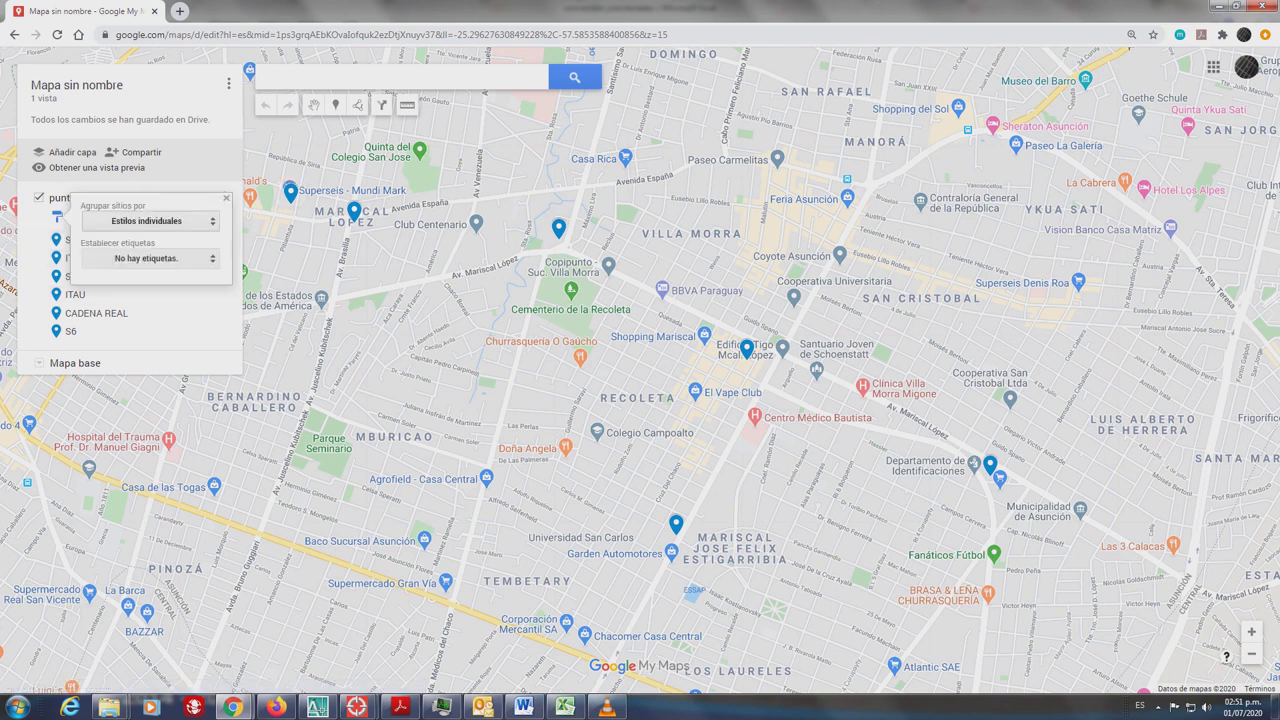
click(150, 221)
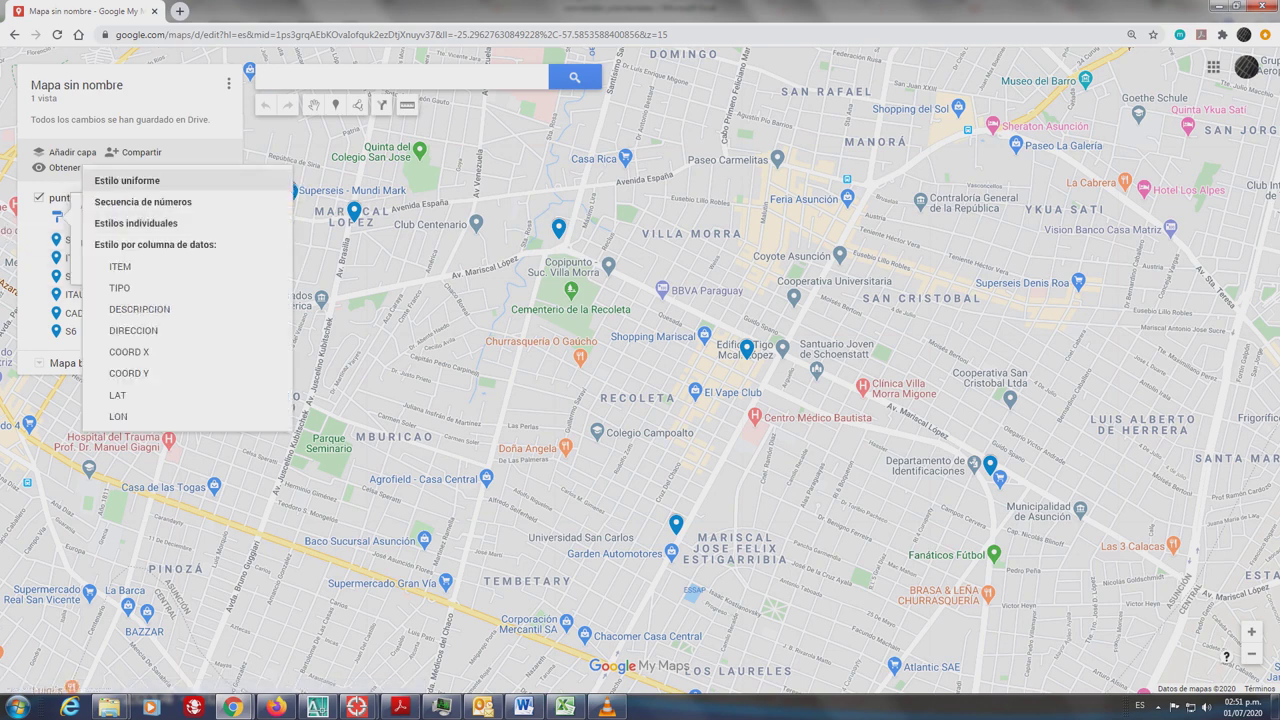
key(Escape)
key(minus)
key(minus)
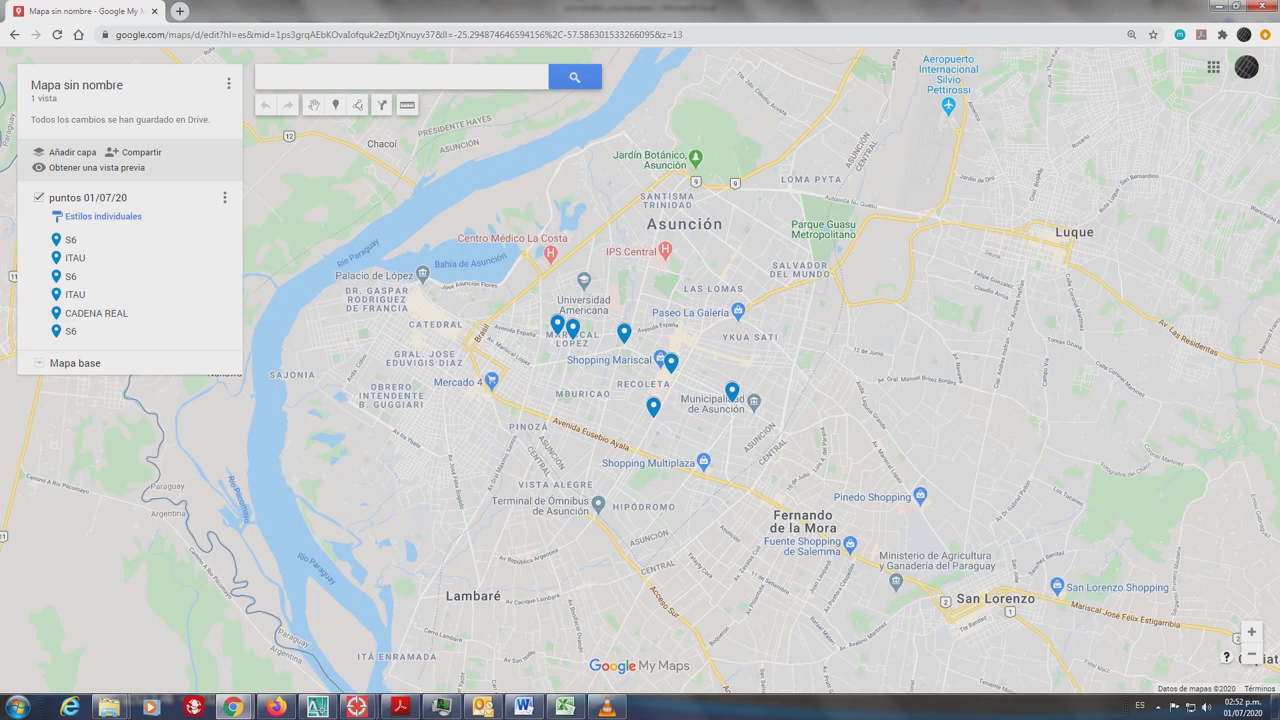
Step: Inspect the last and first S6 points, then open the Agrupar sitios por choices
click(75, 331)
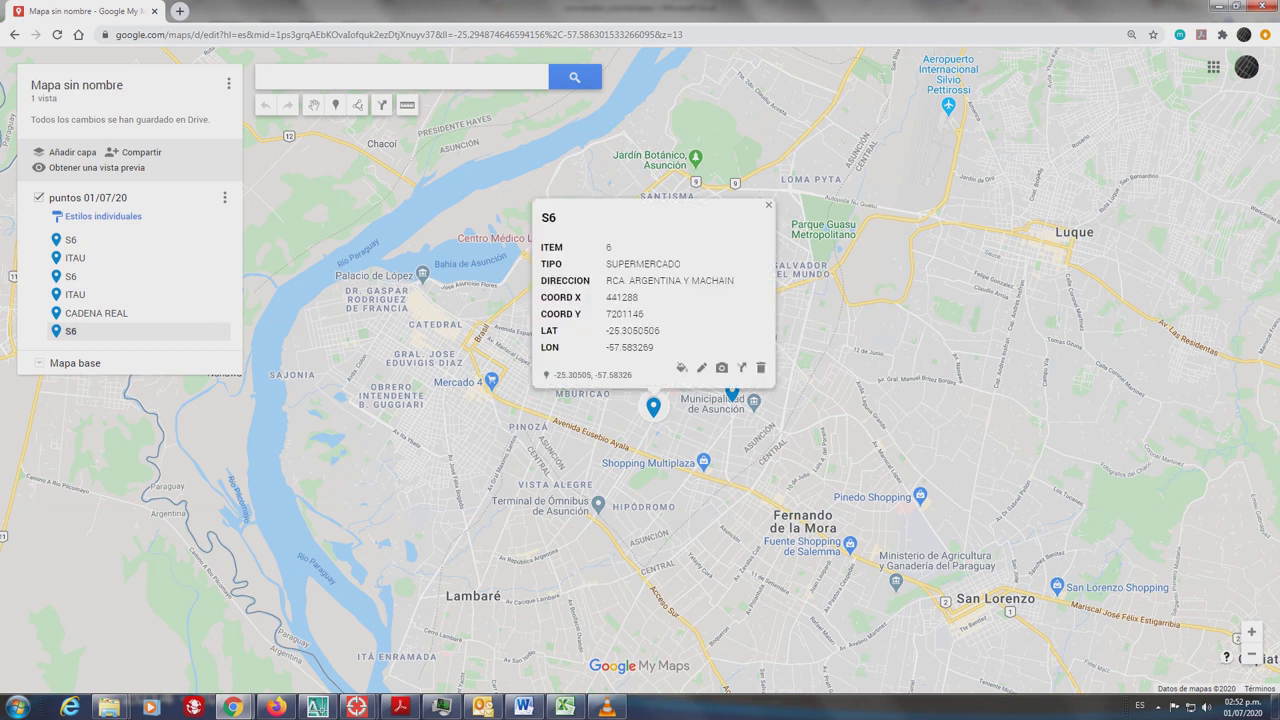
key(Escape)
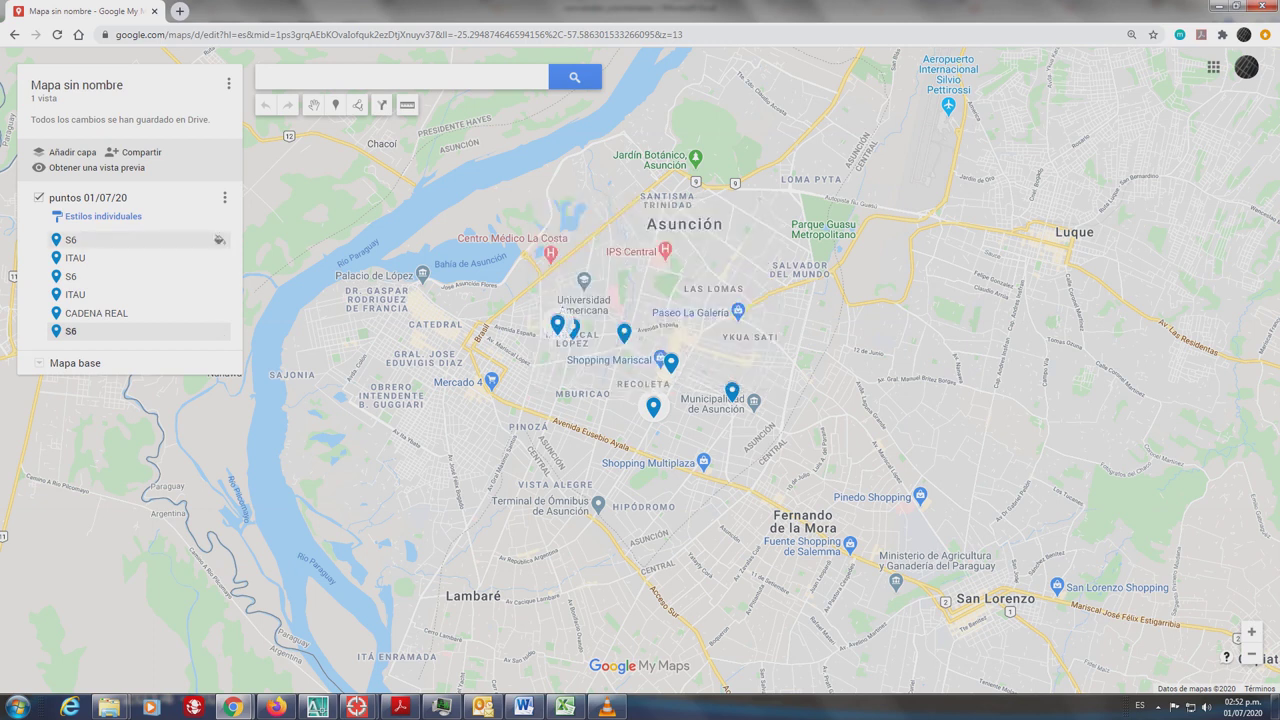
click(70, 240)
key(Escape)
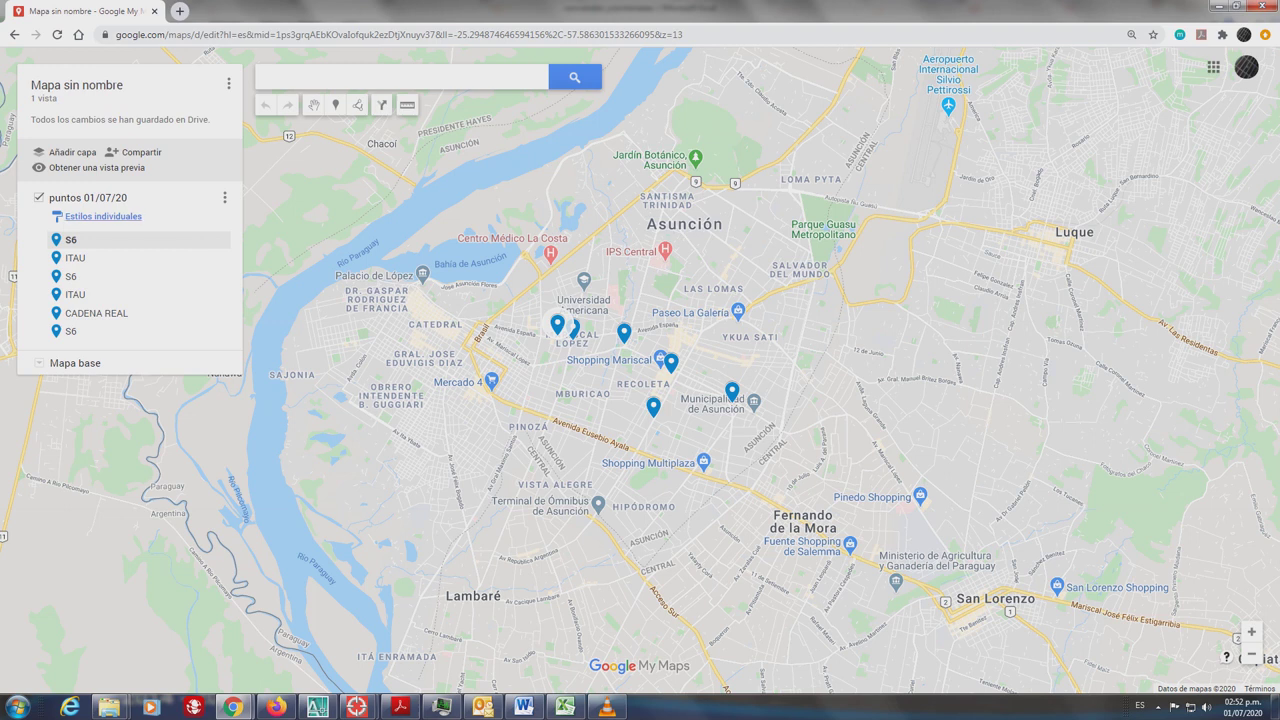
click(100, 216)
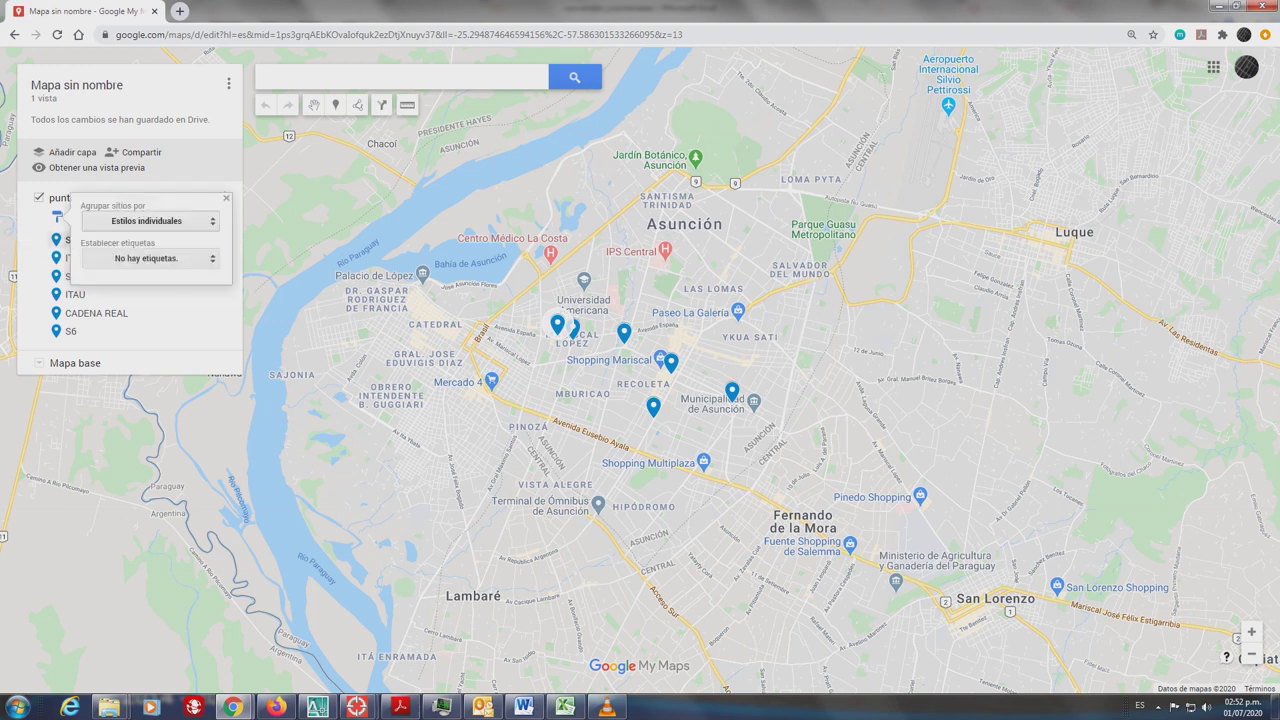
click(150, 221)
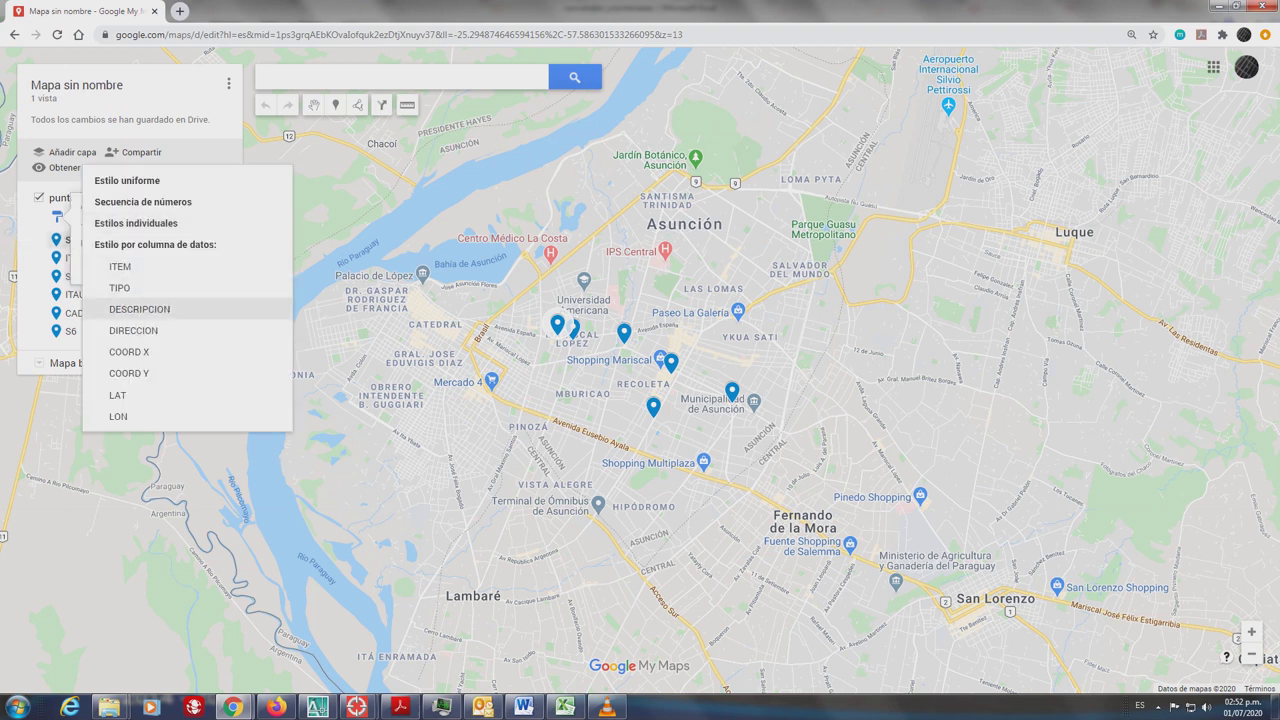
Step: Group places by DESCRIPCION, set TIPO as marker labels, then zoom in and recentre Asunción
click(139, 309)
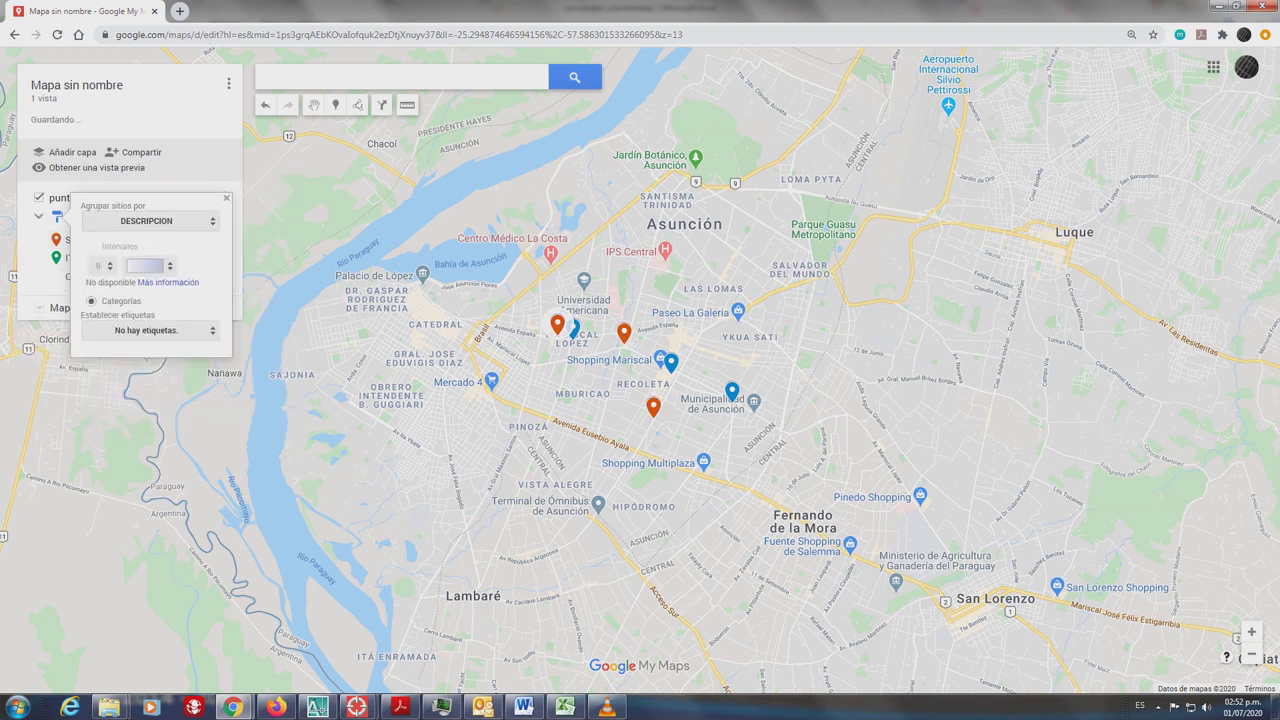
click(226, 198)
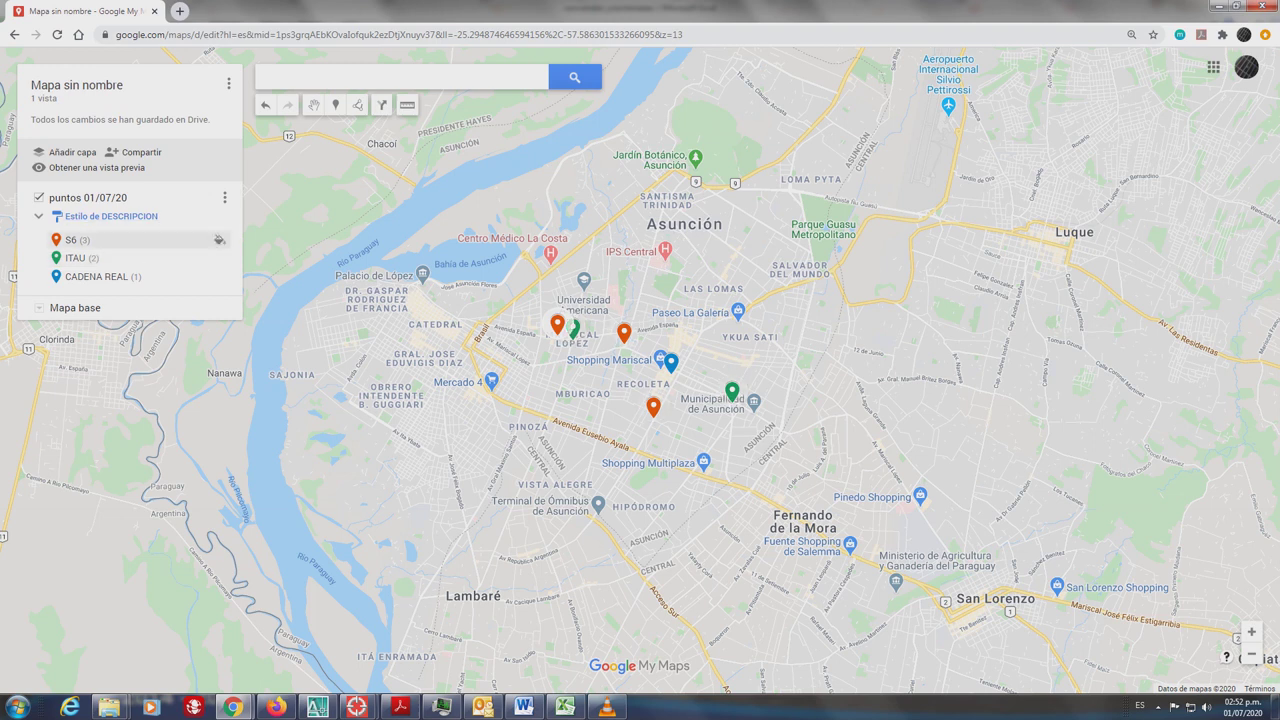
click(110, 216)
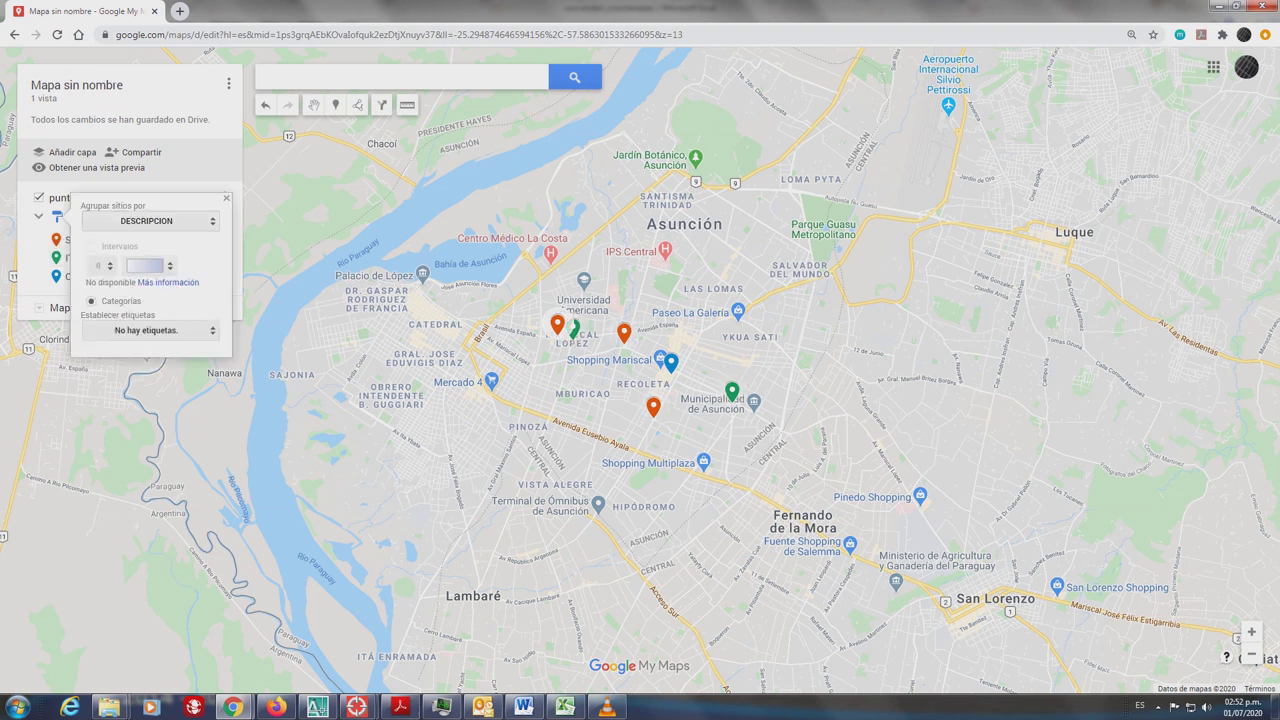
click(150, 331)
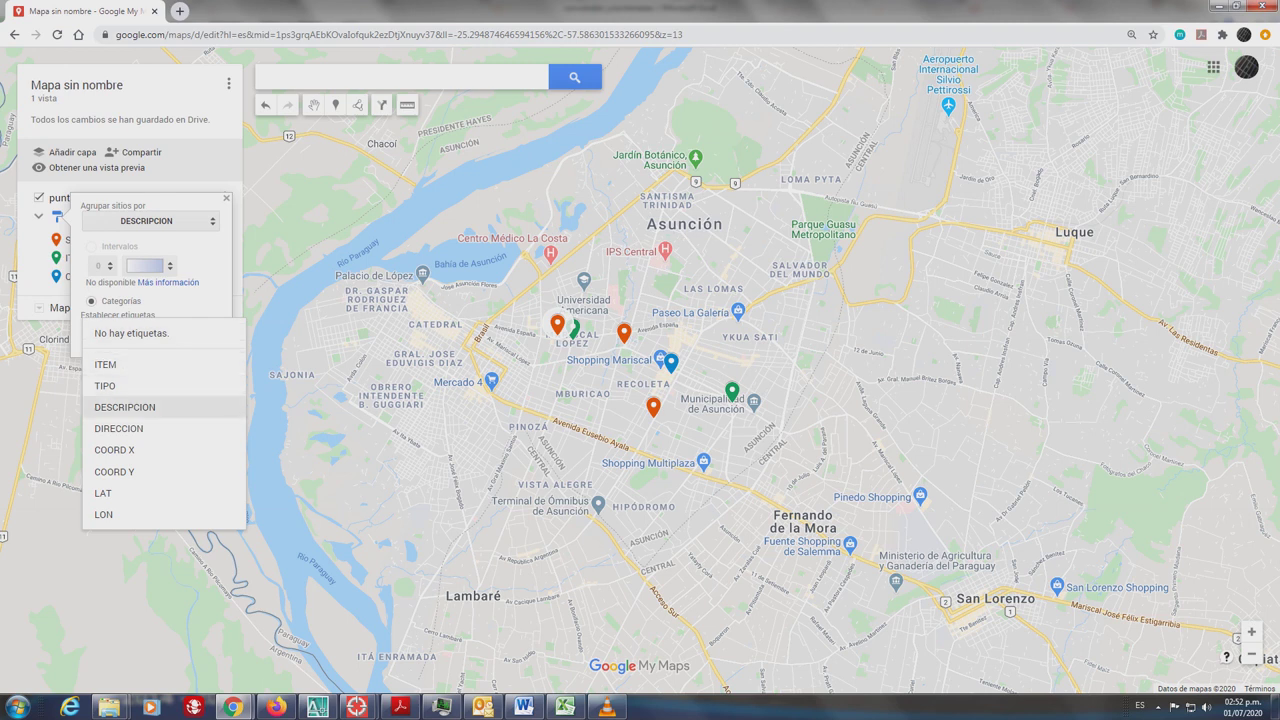
click(105, 386)
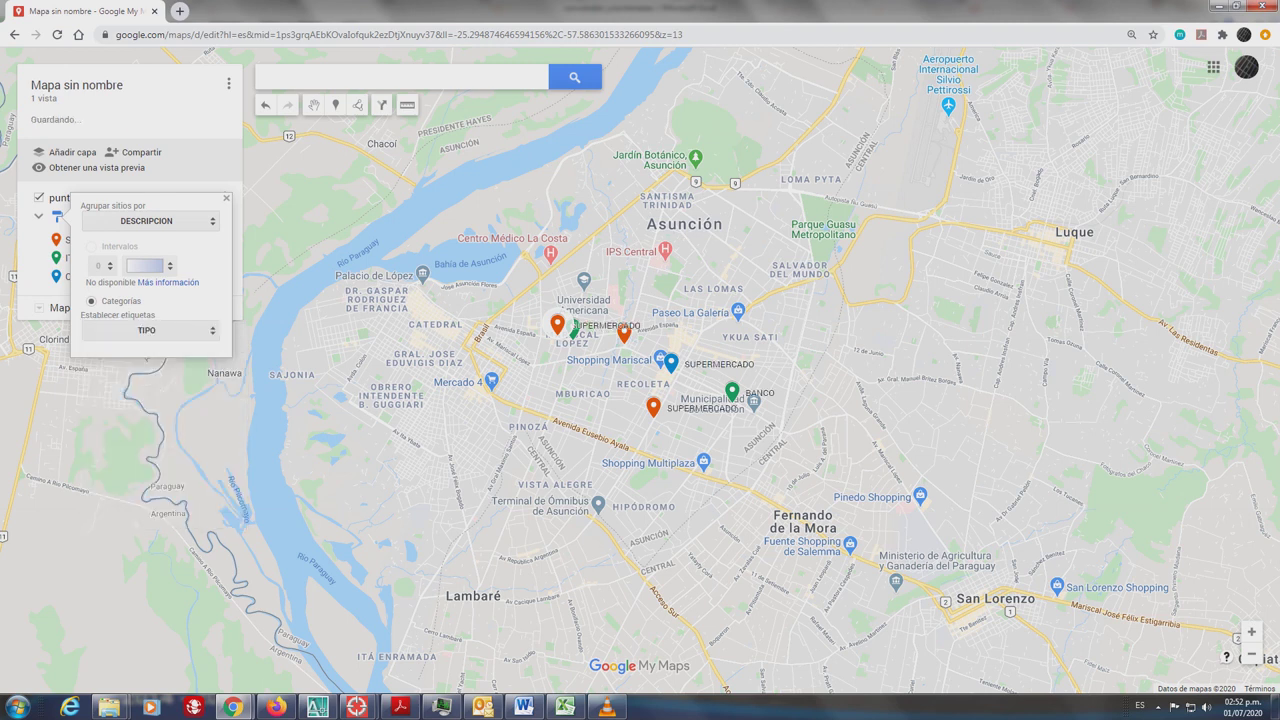
key(Escape)
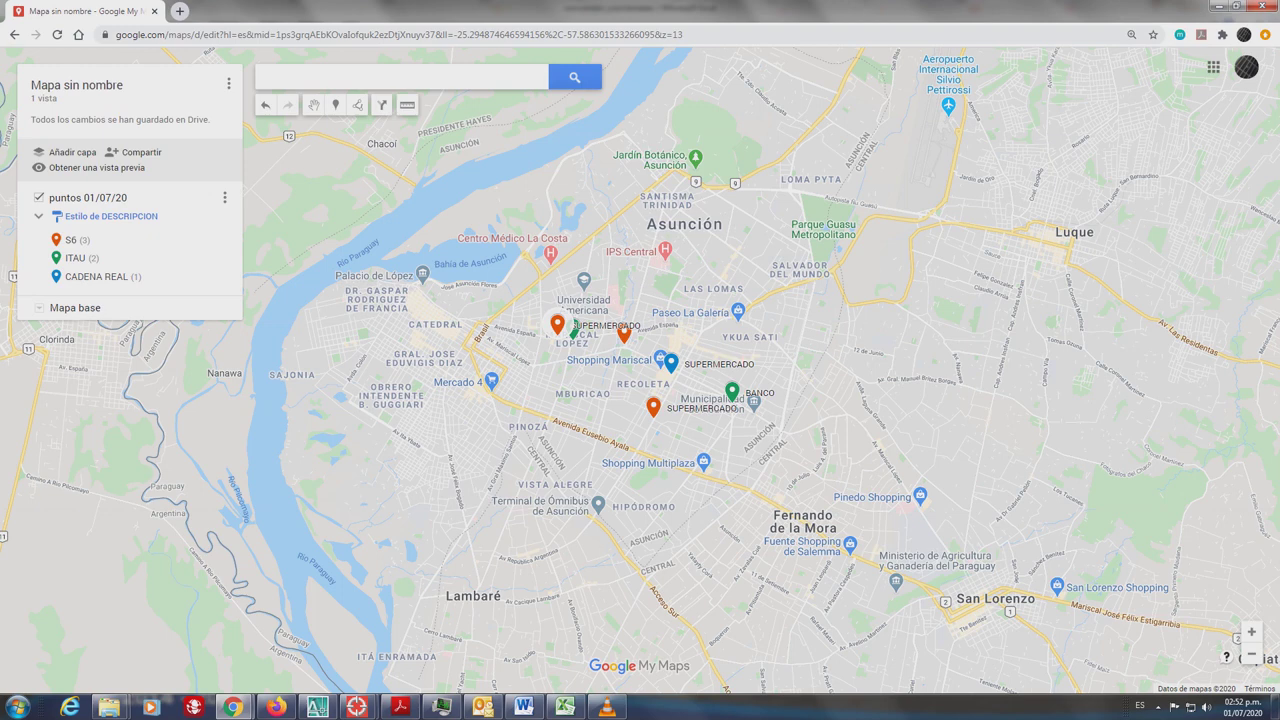
scroll(682, 400, up, 1)
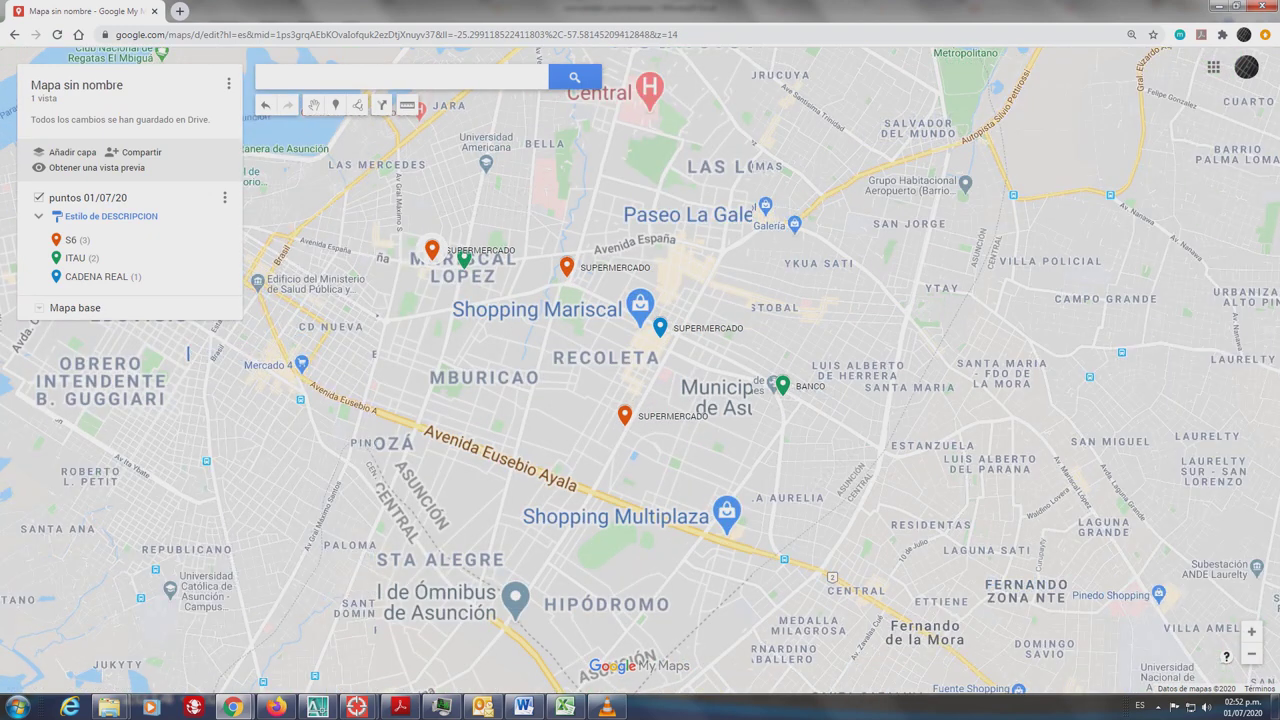
drag(187, 353, 223, 412)
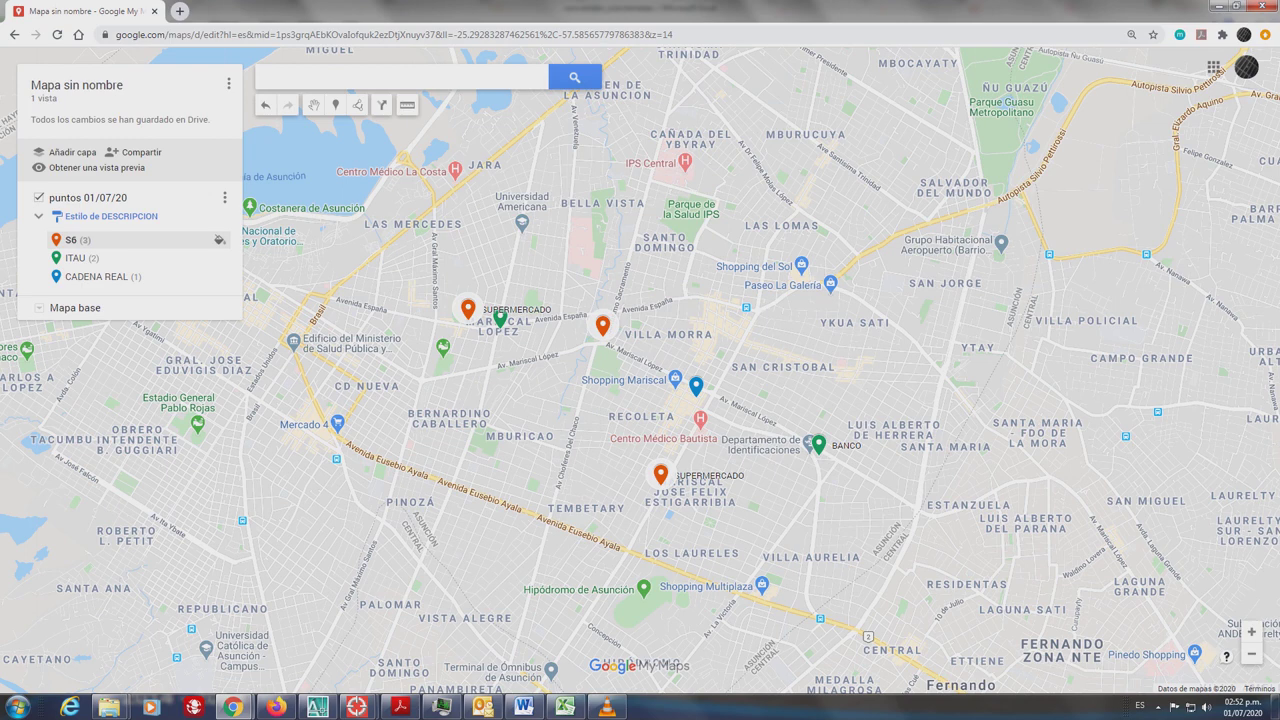
Step: Try loading the S6 image from gis2 as a custom S6 icon, then close the options
click(219, 240)
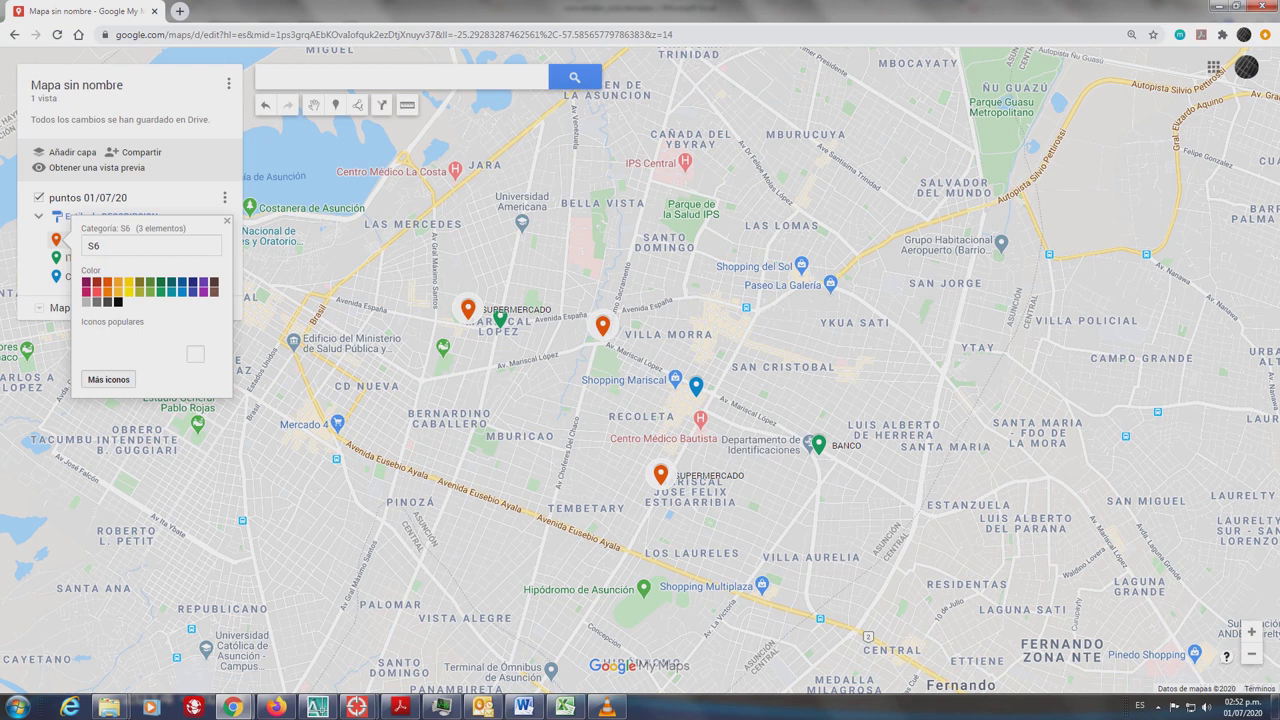
click(108, 379)
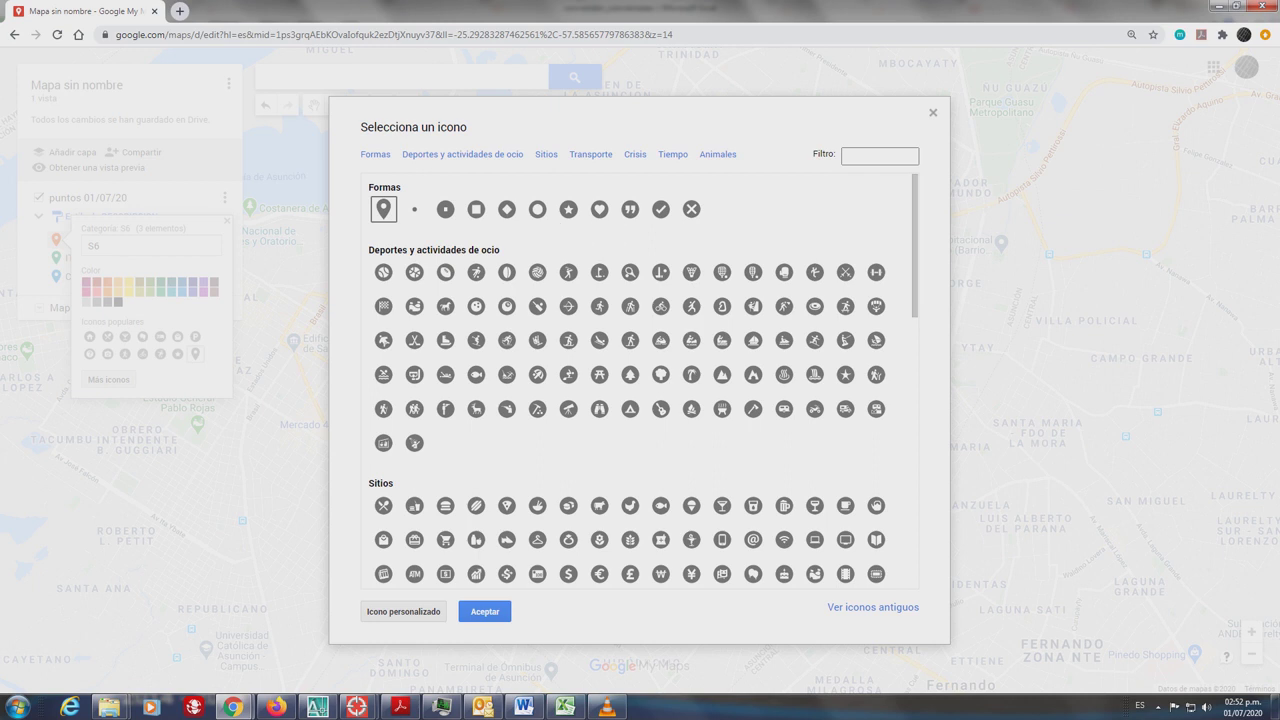
click(403, 611)
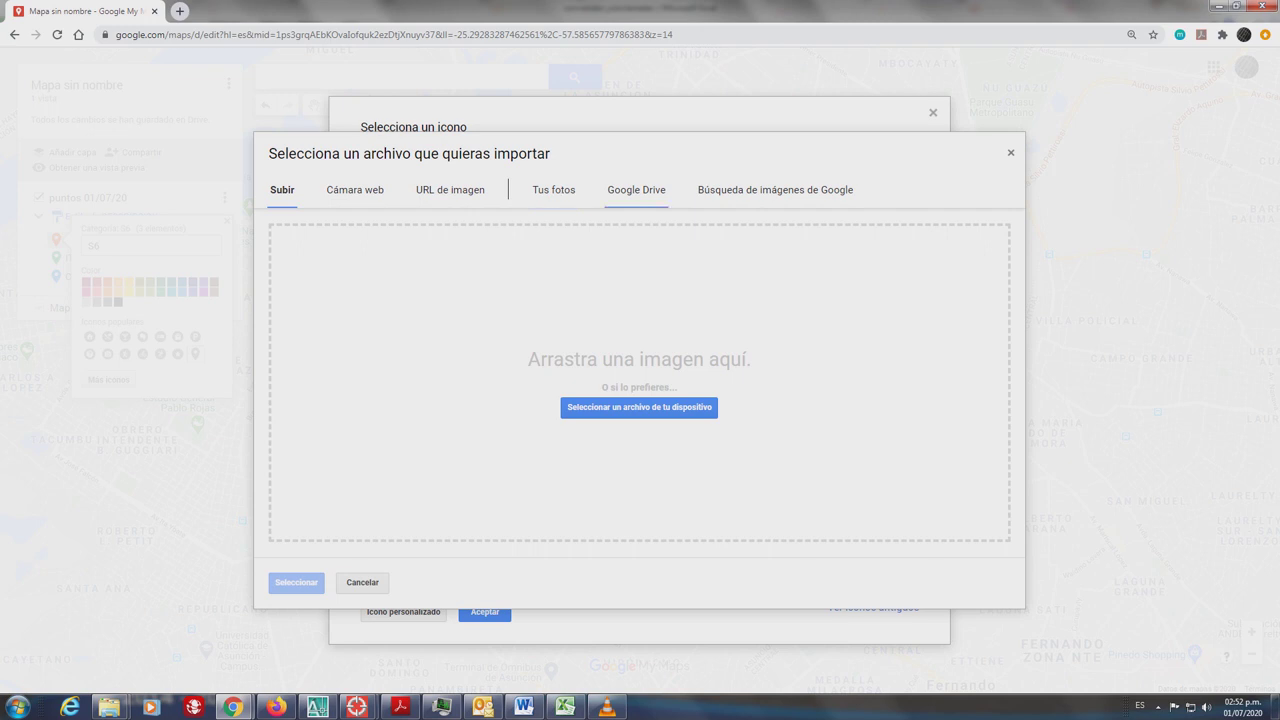
click(639, 407)
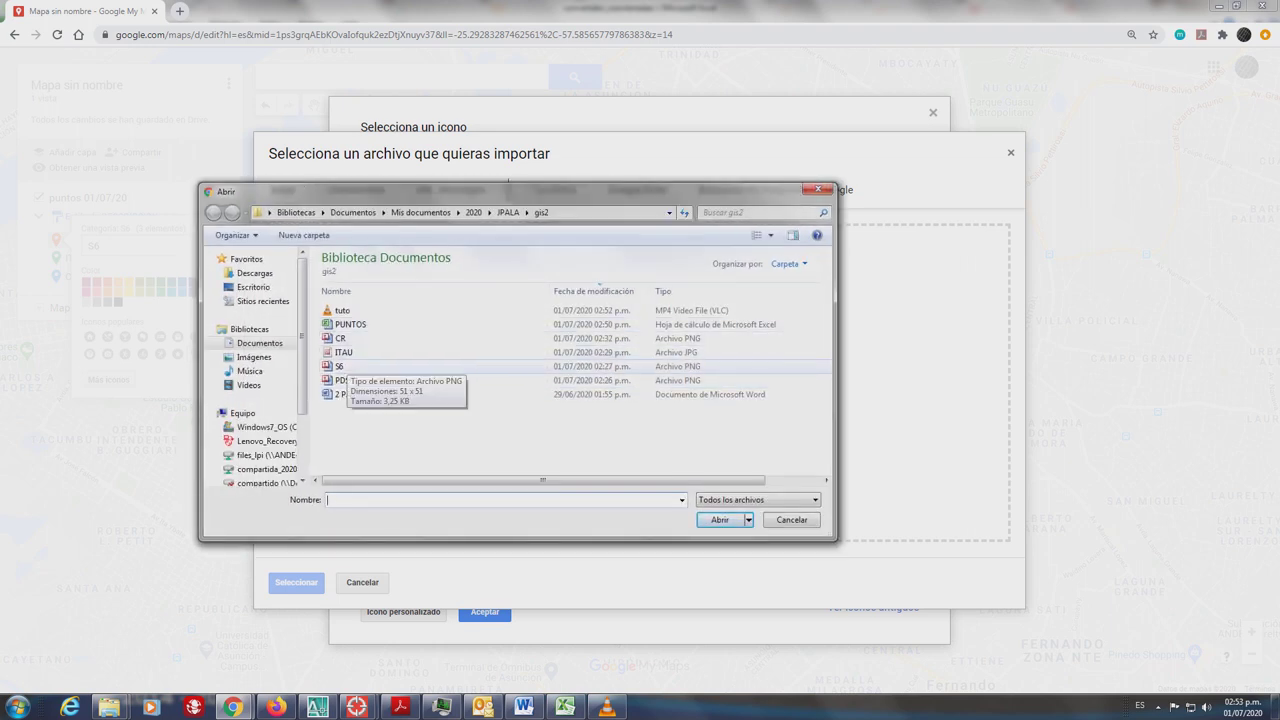
click(340, 366)
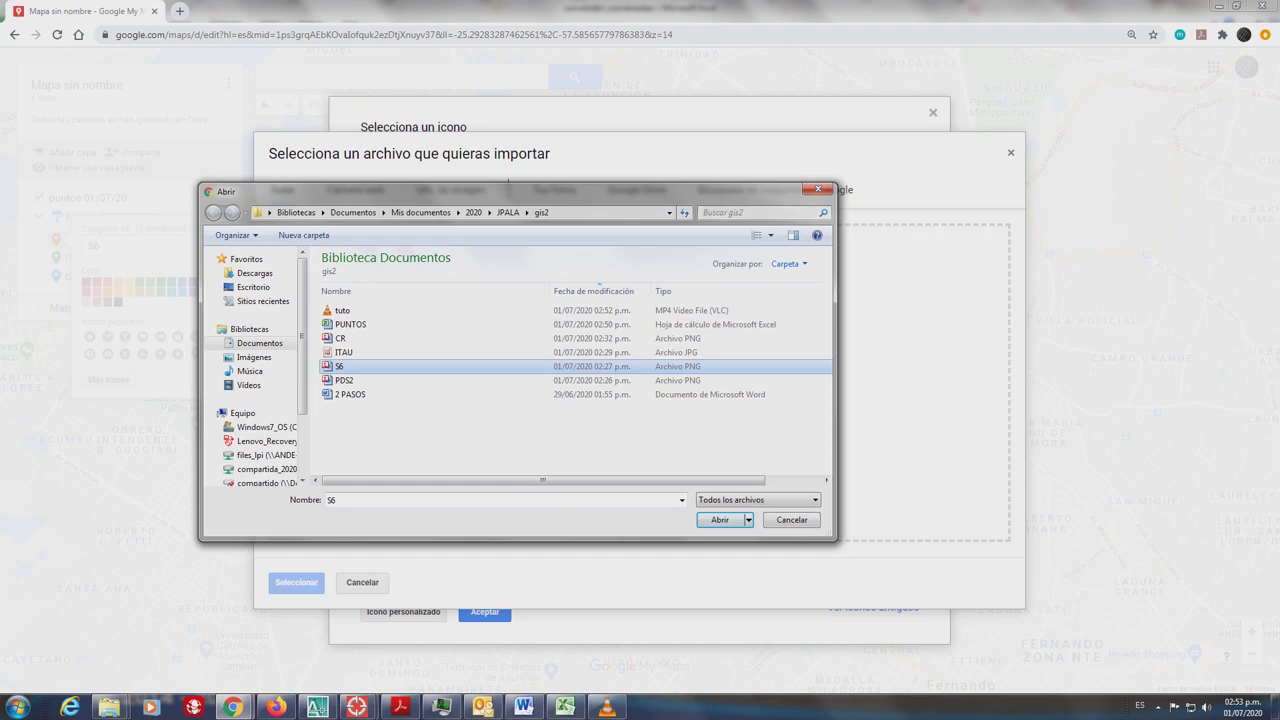
click(818, 189)
click(1010, 152)
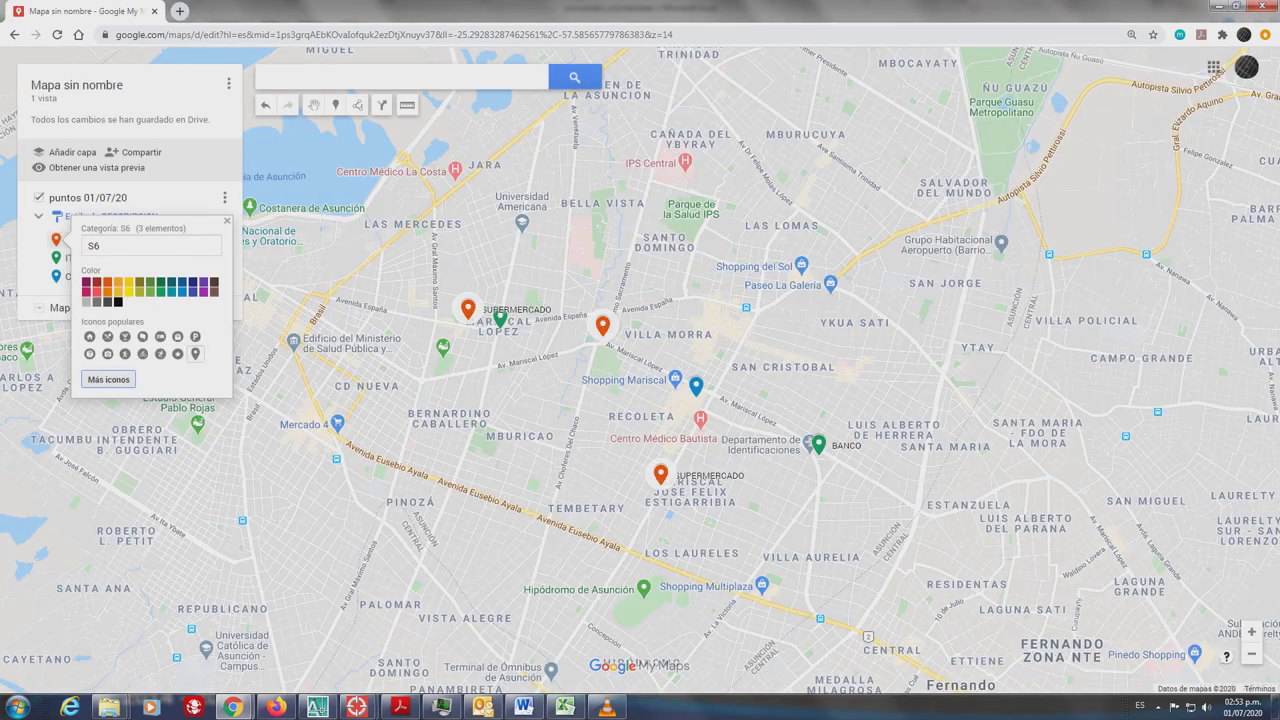
key(Escape)
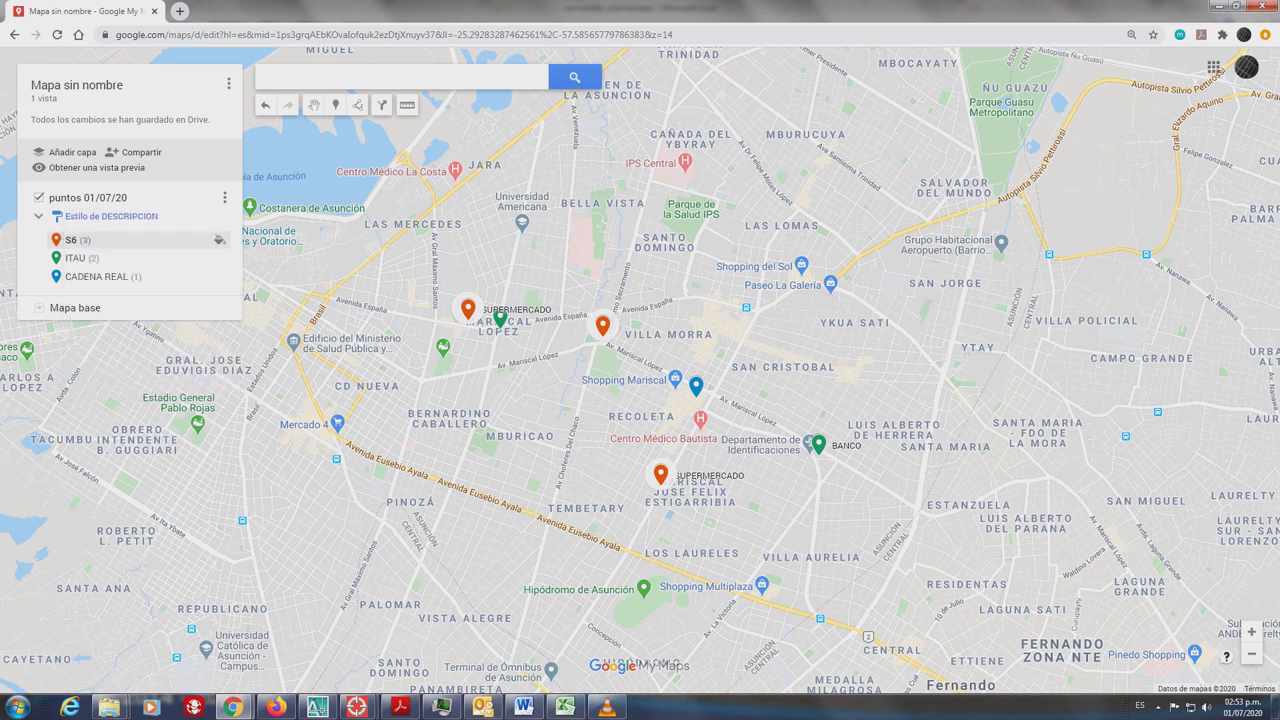
Step: Upload the S6 logo file as a custom icon and apply it to the S6 points
click(219, 240)
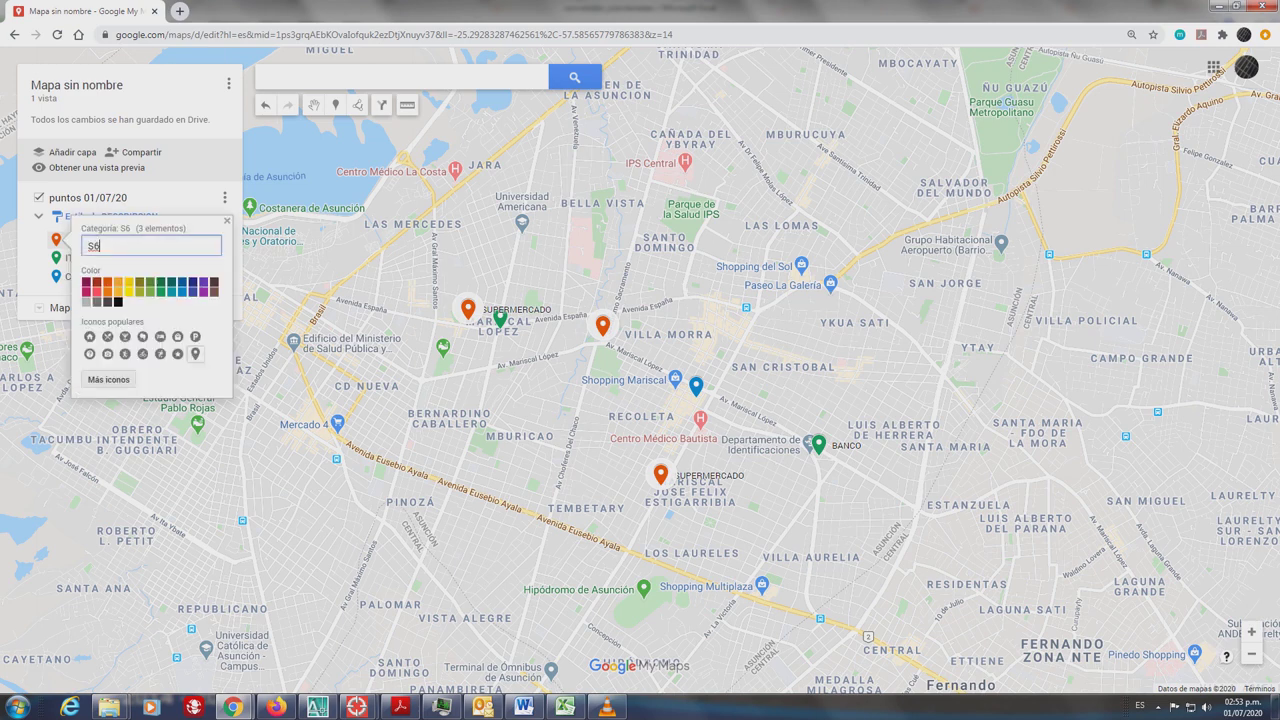
click(108, 379)
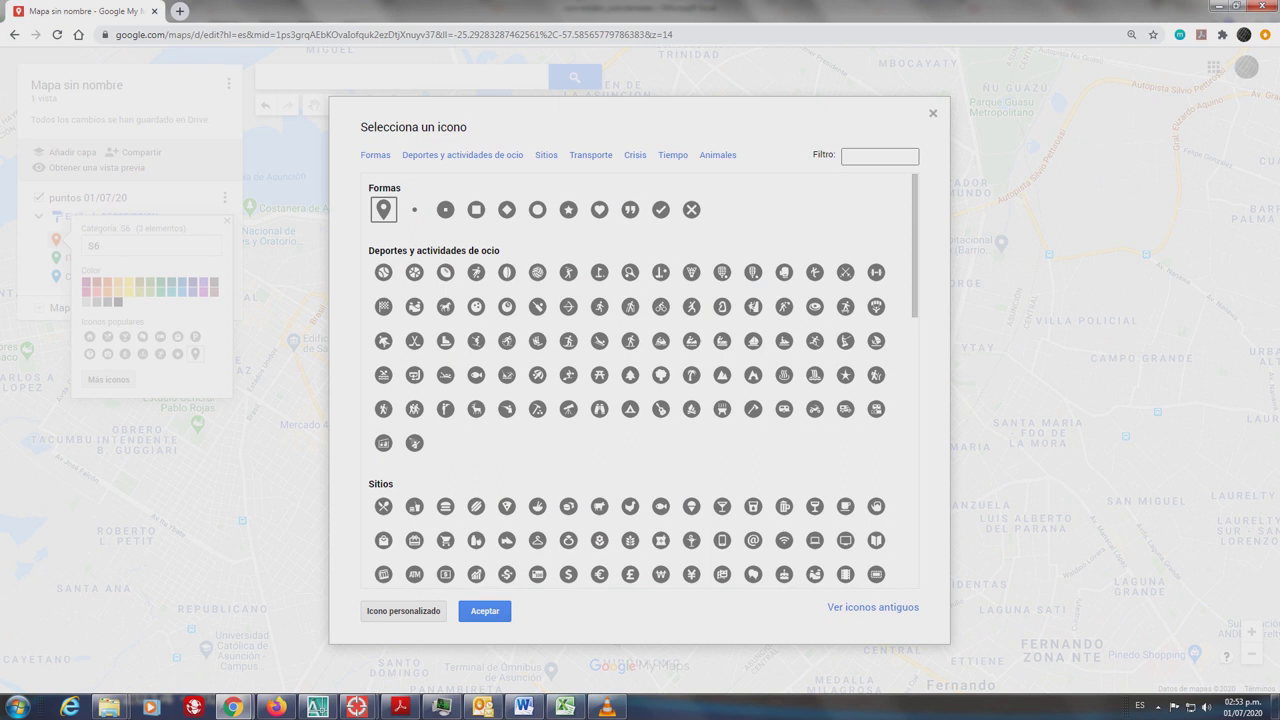
click(403, 610)
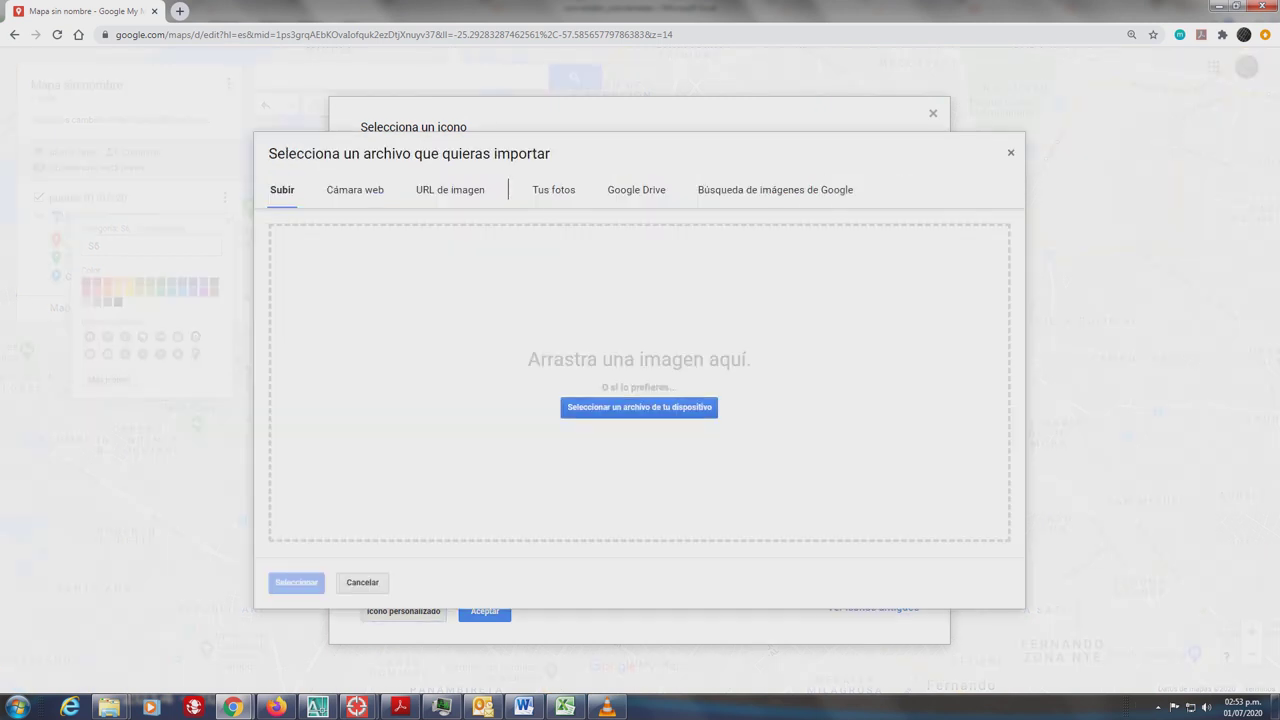
click(639, 407)
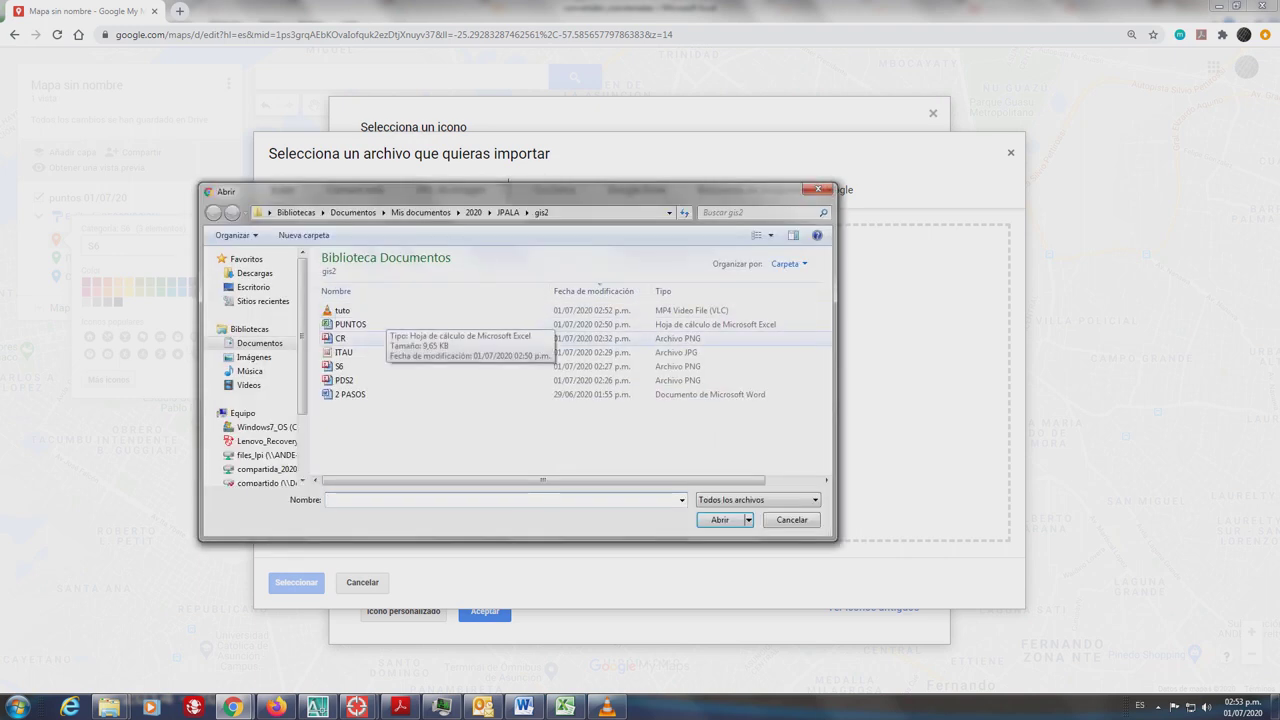
click(339, 366)
click(720, 519)
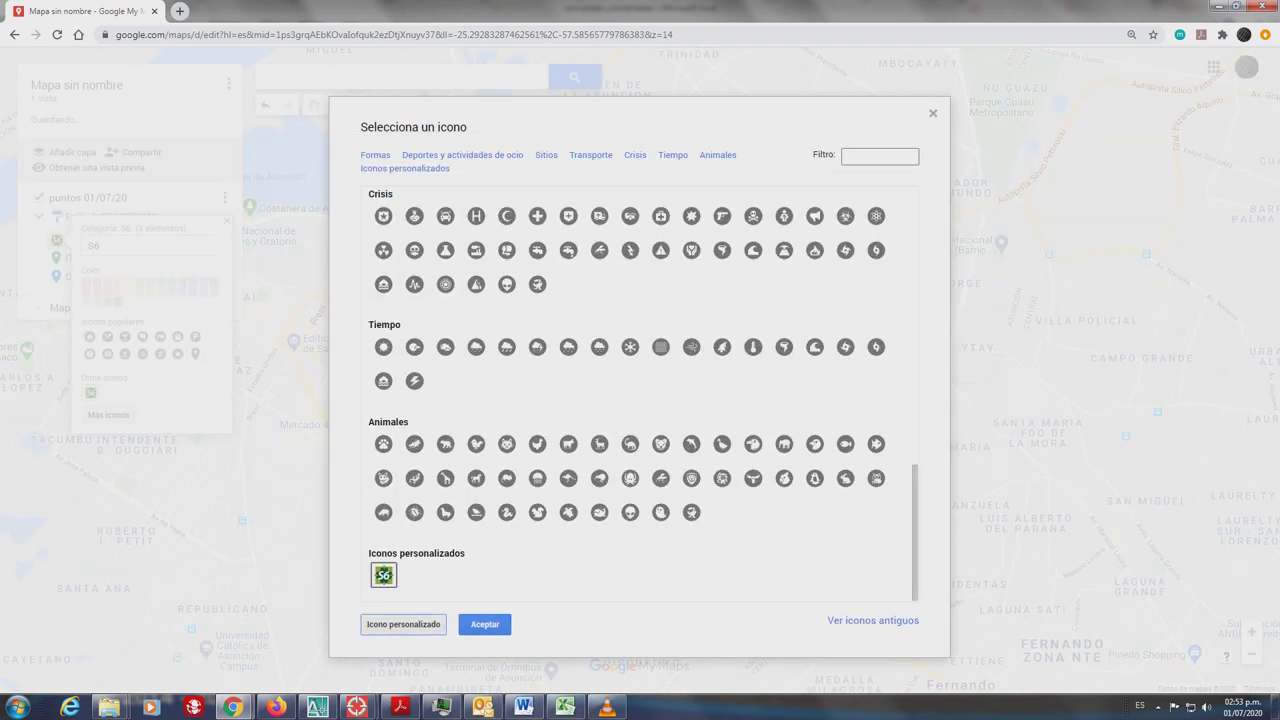
click(485, 624)
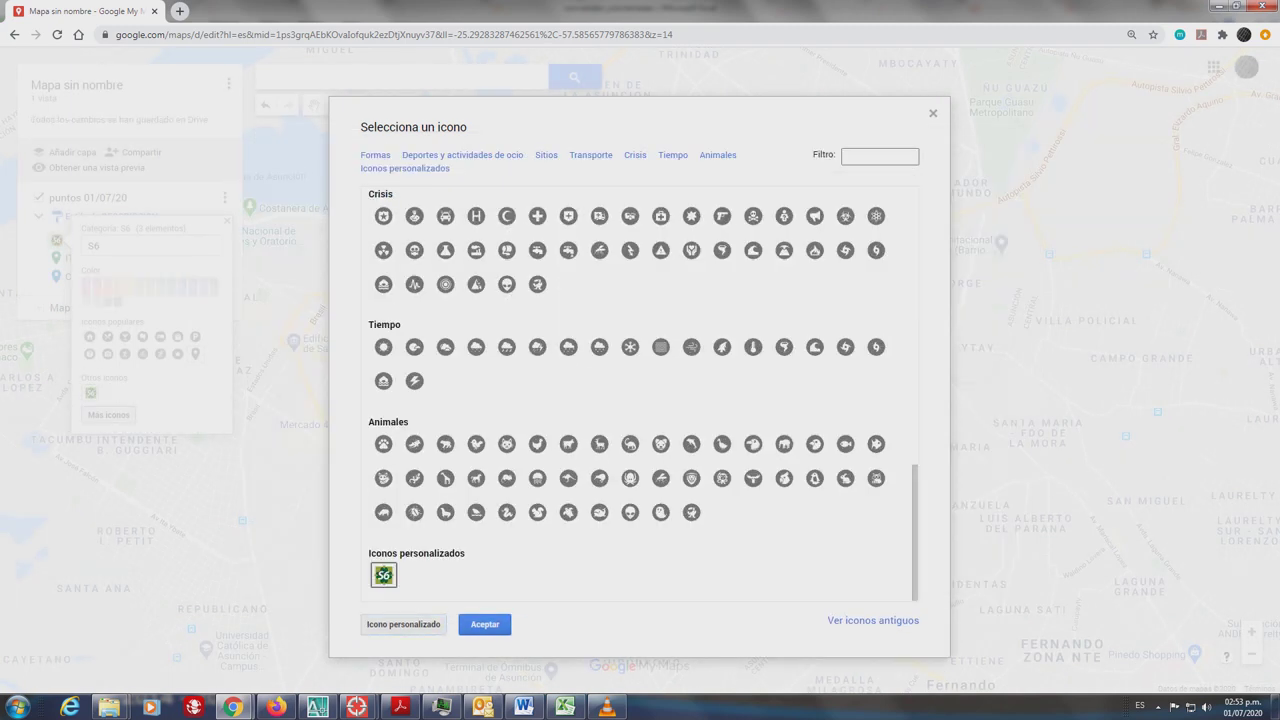
key(Escape)
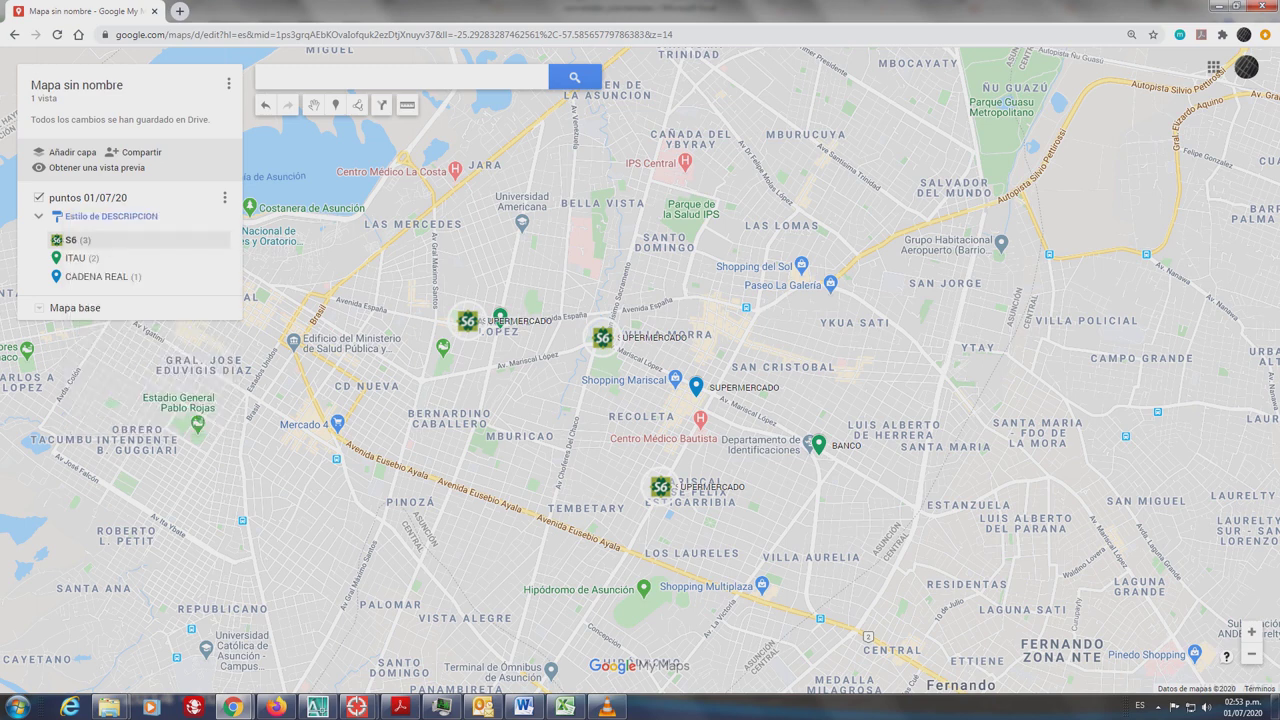
Step: Check an S6 point, then apply the ITAU logo from gis2 as the ITAU custom icon
click(660, 487)
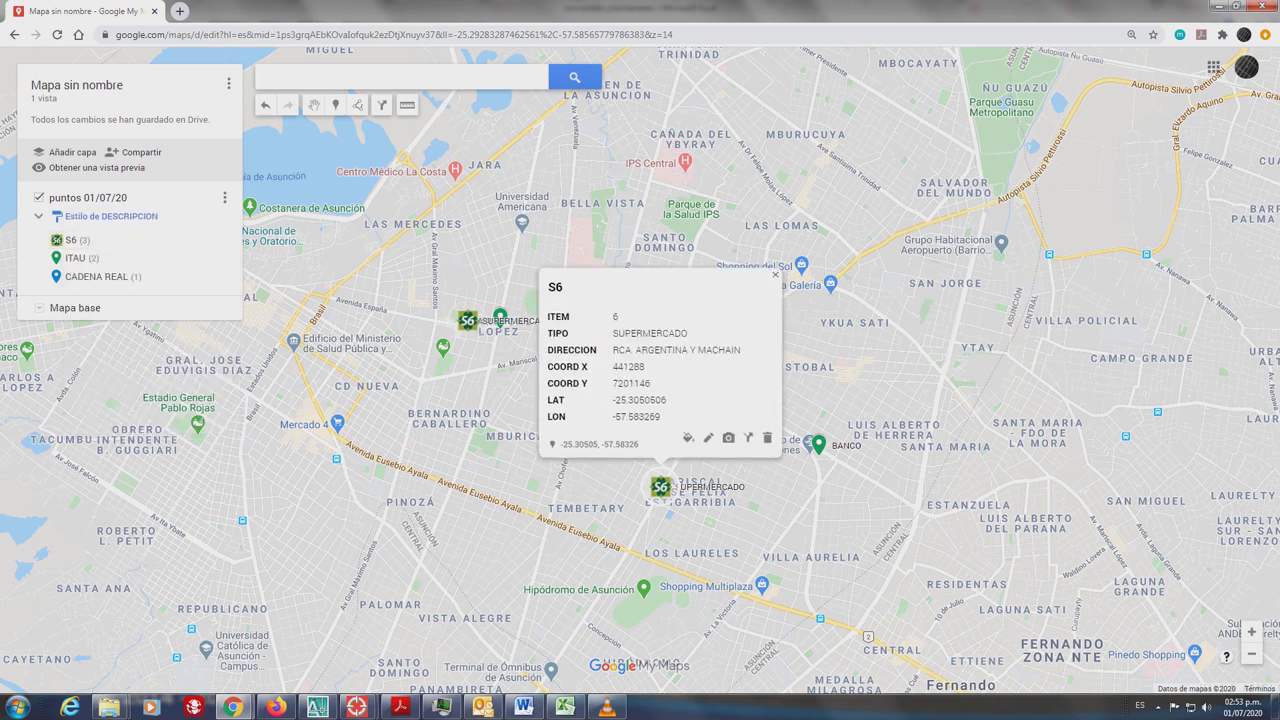
key(Escape)
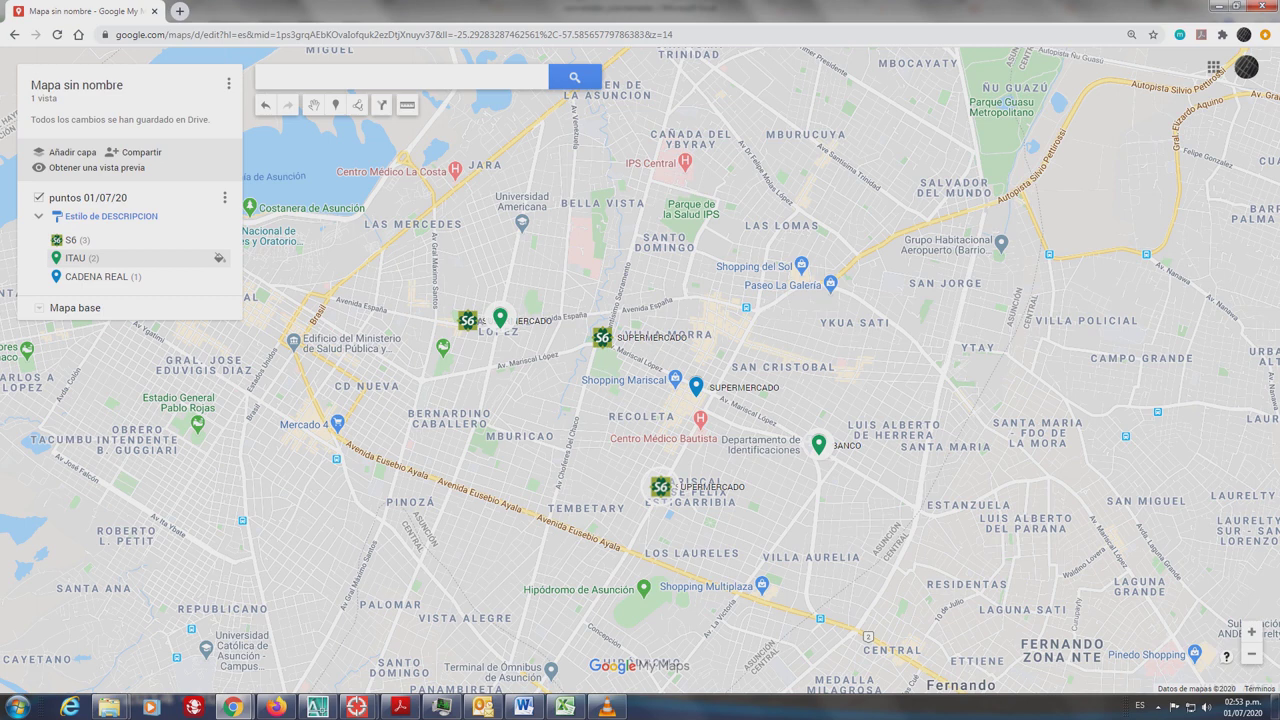
click(220, 258)
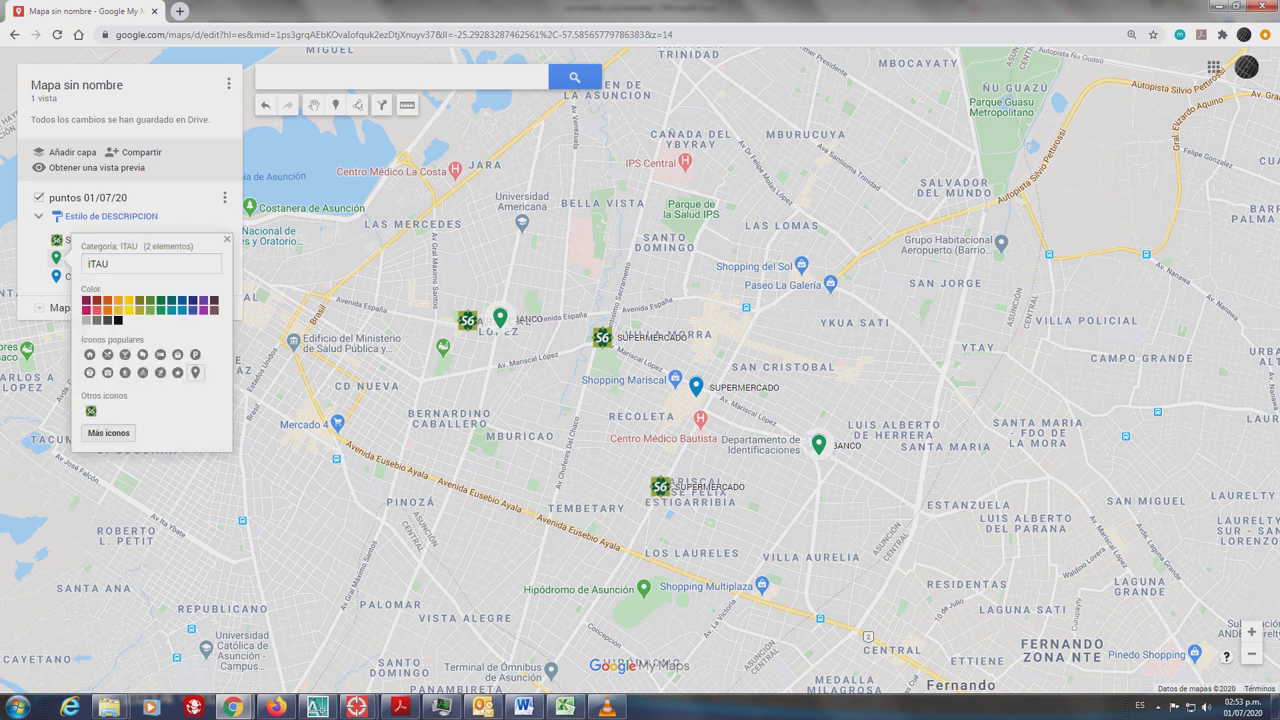
click(108, 433)
click(430, 611)
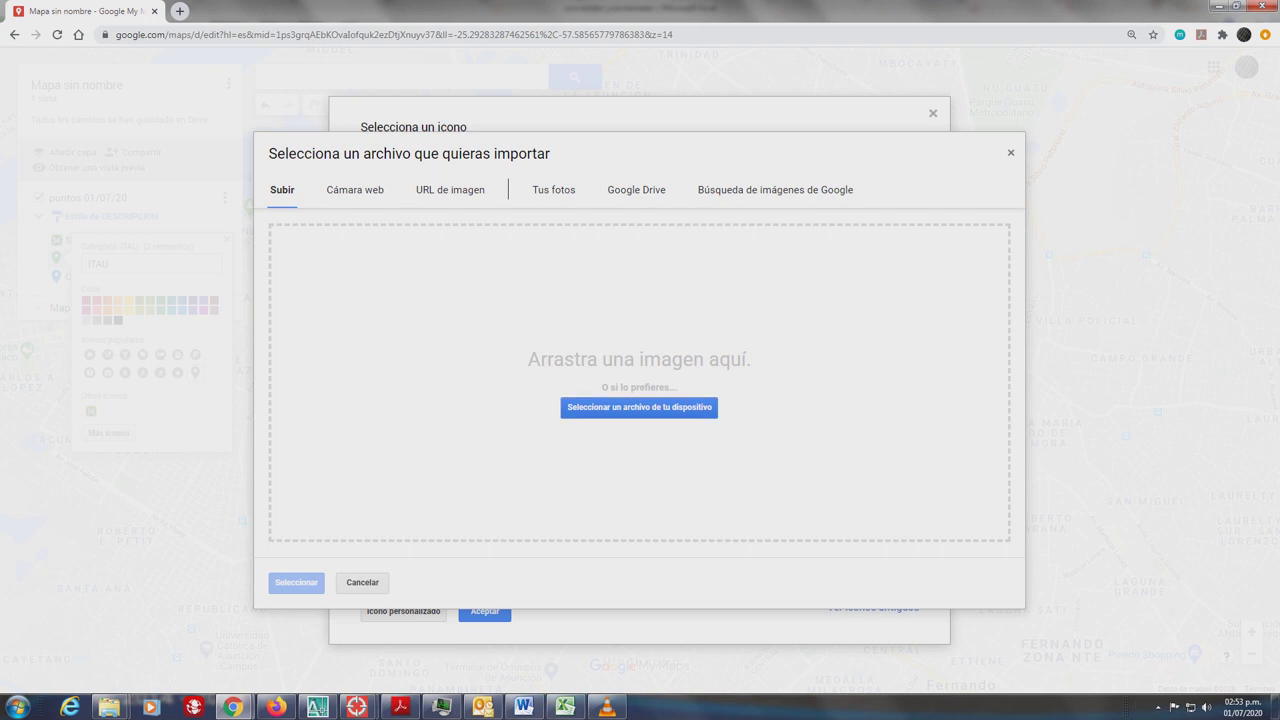
click(639, 407)
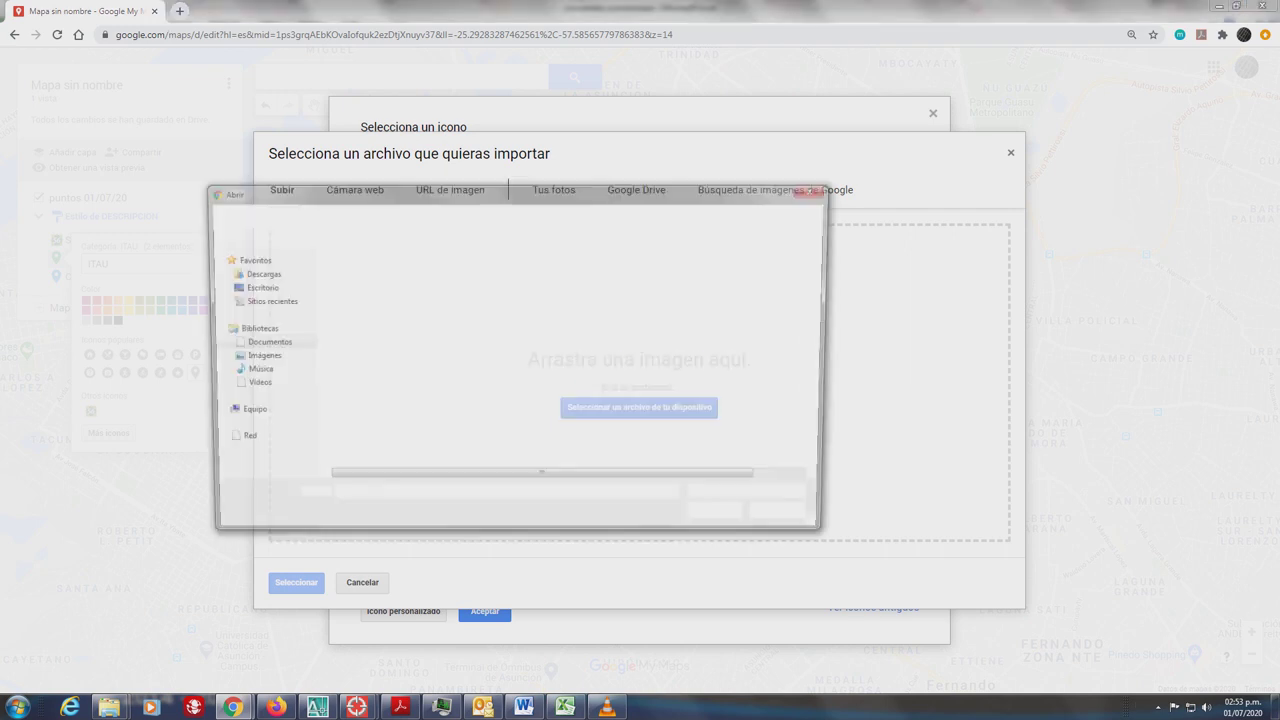
click(343, 352)
click(719, 519)
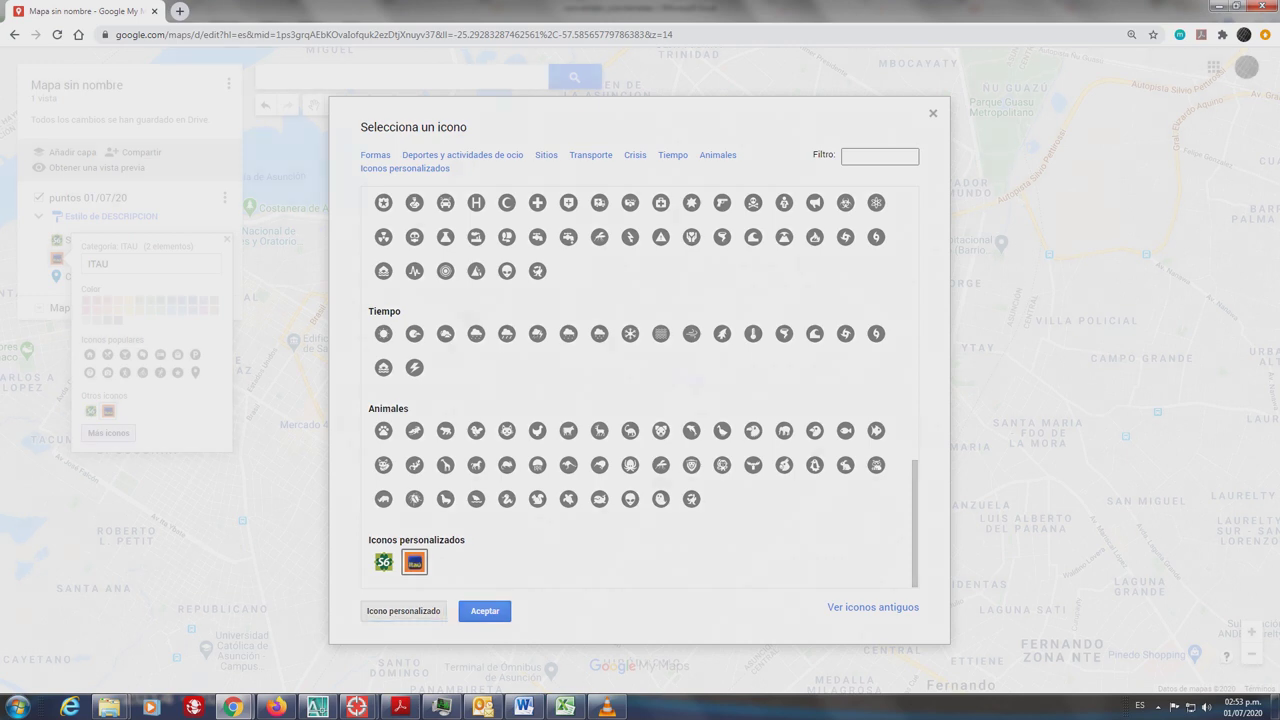
key(Return)
click(227, 239)
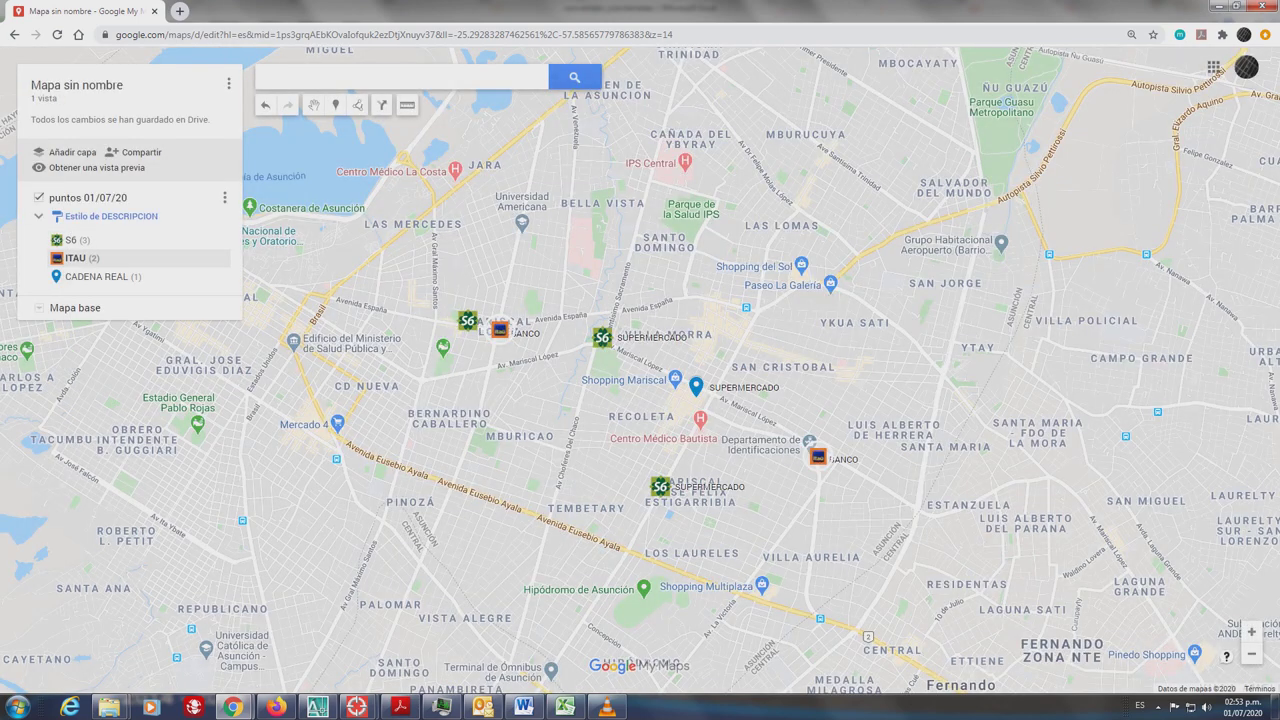
Step: Upload the CR image from gis2 as the CADENA REAL category's custom icon
click(219, 276)
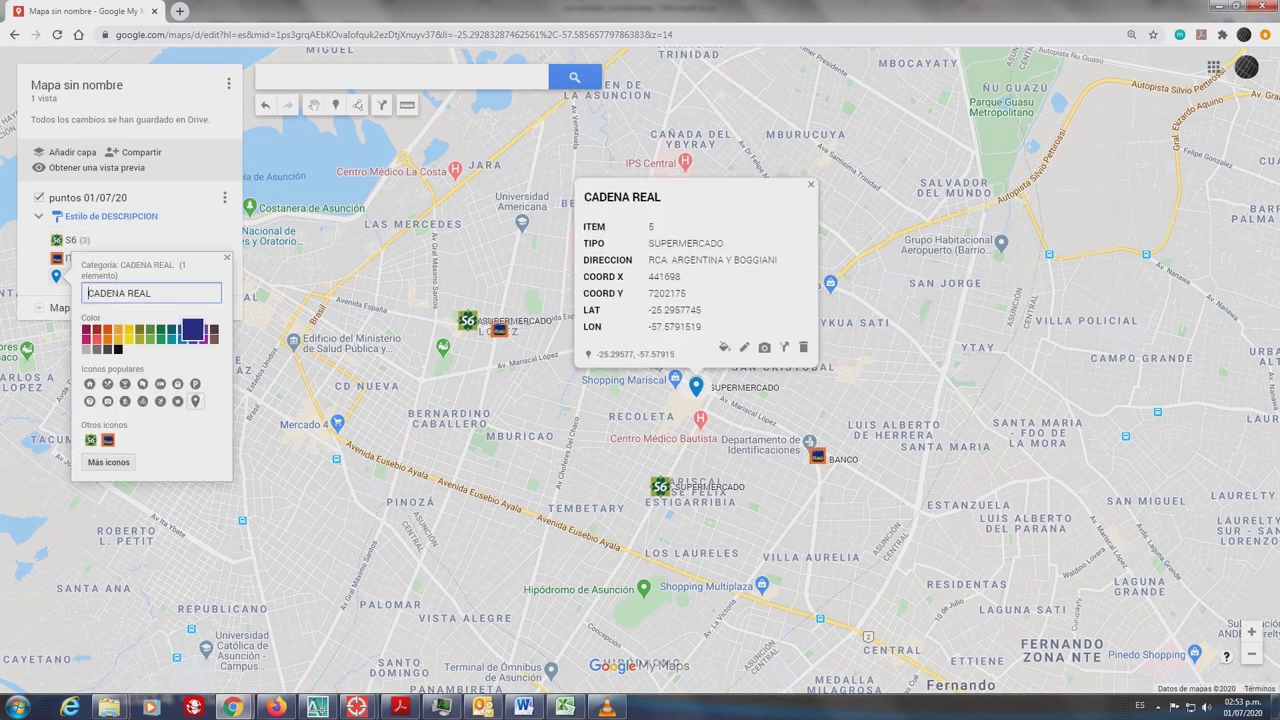
click(104, 462)
click(403, 610)
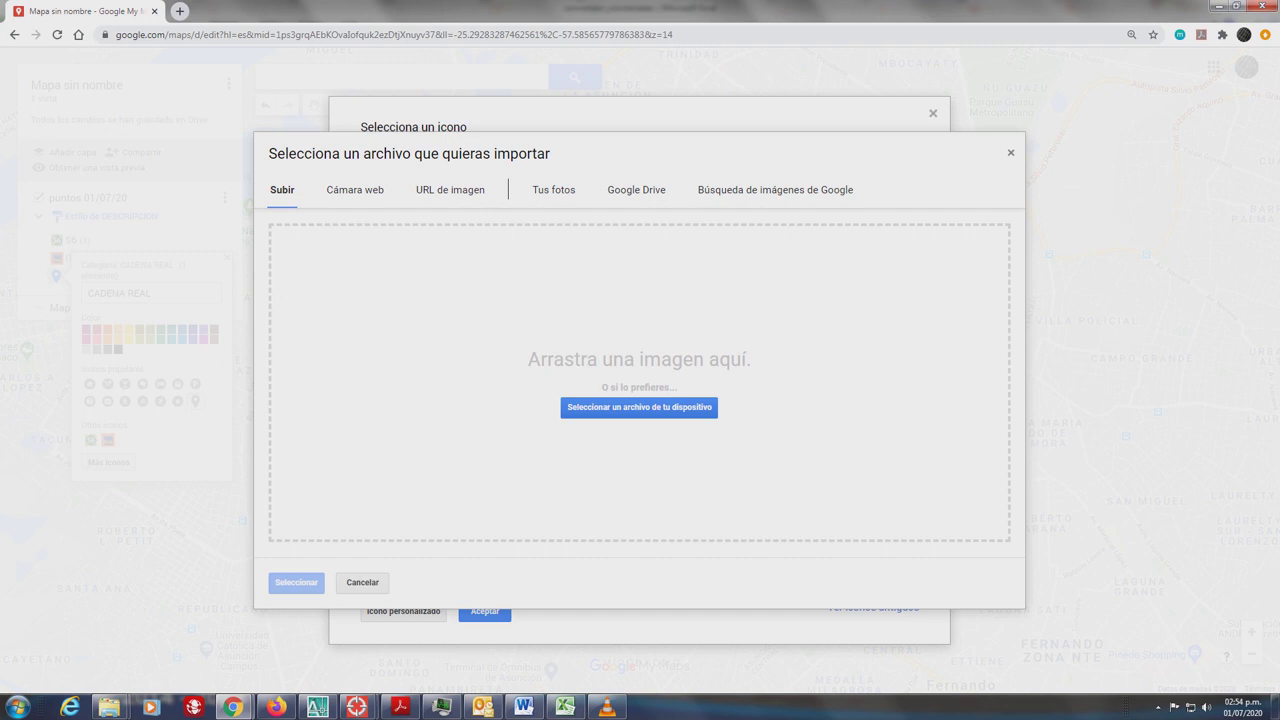
click(639, 407)
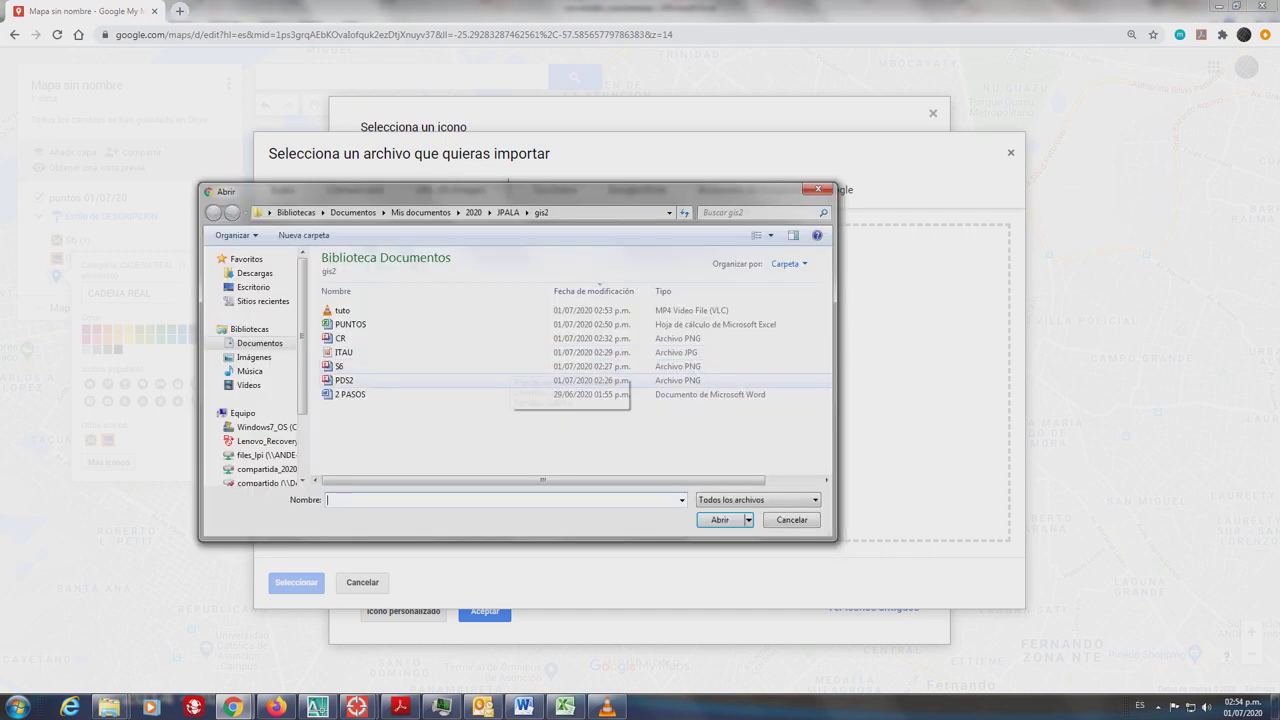
click(340, 338)
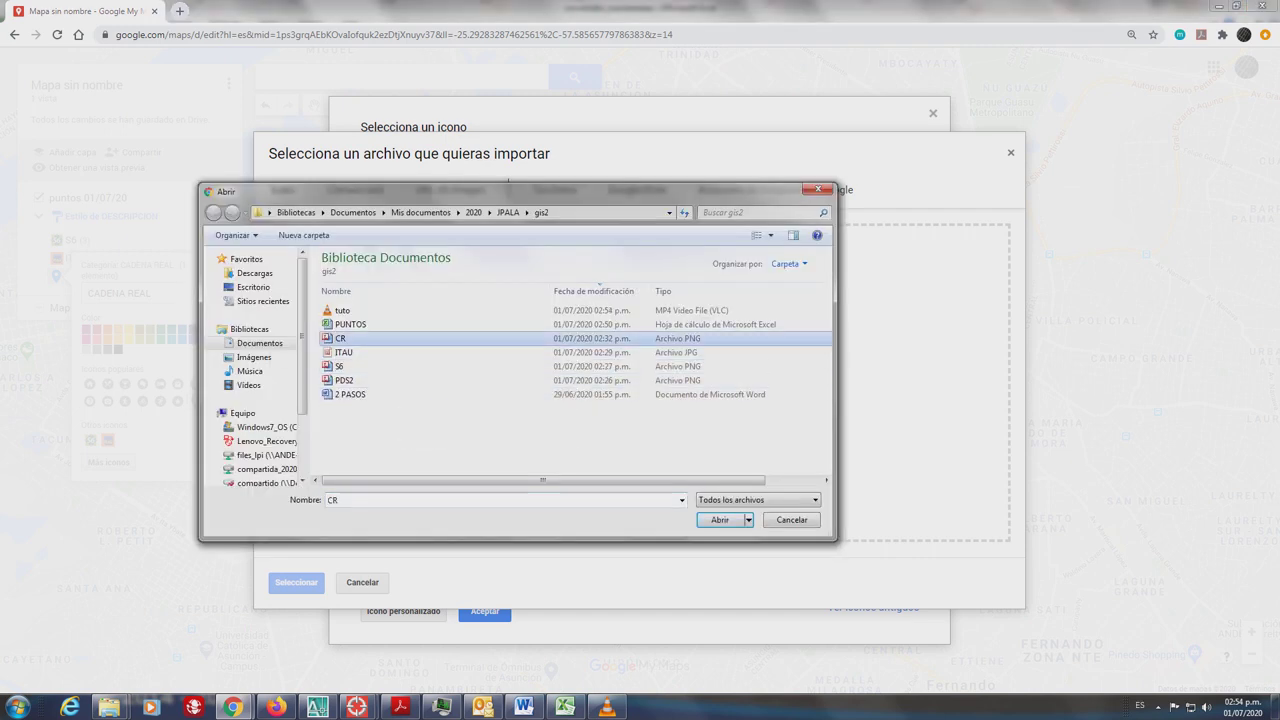
click(719, 519)
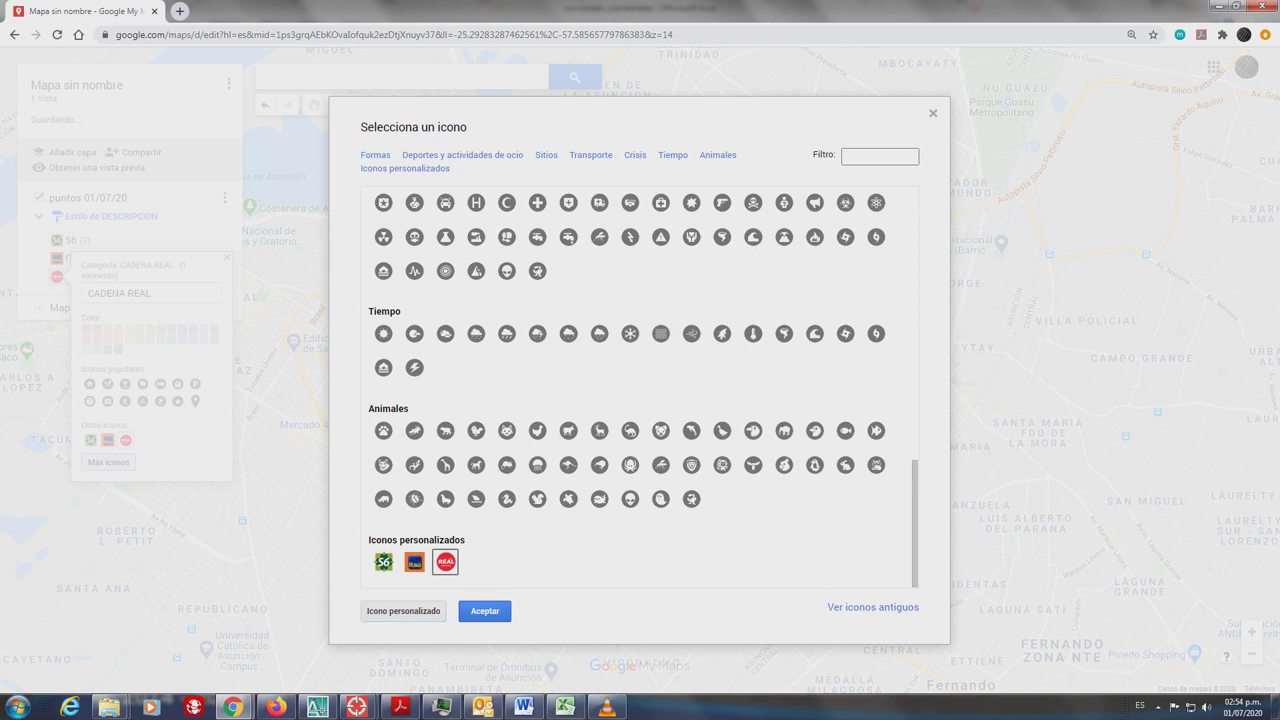
click(485, 610)
key(Escape)
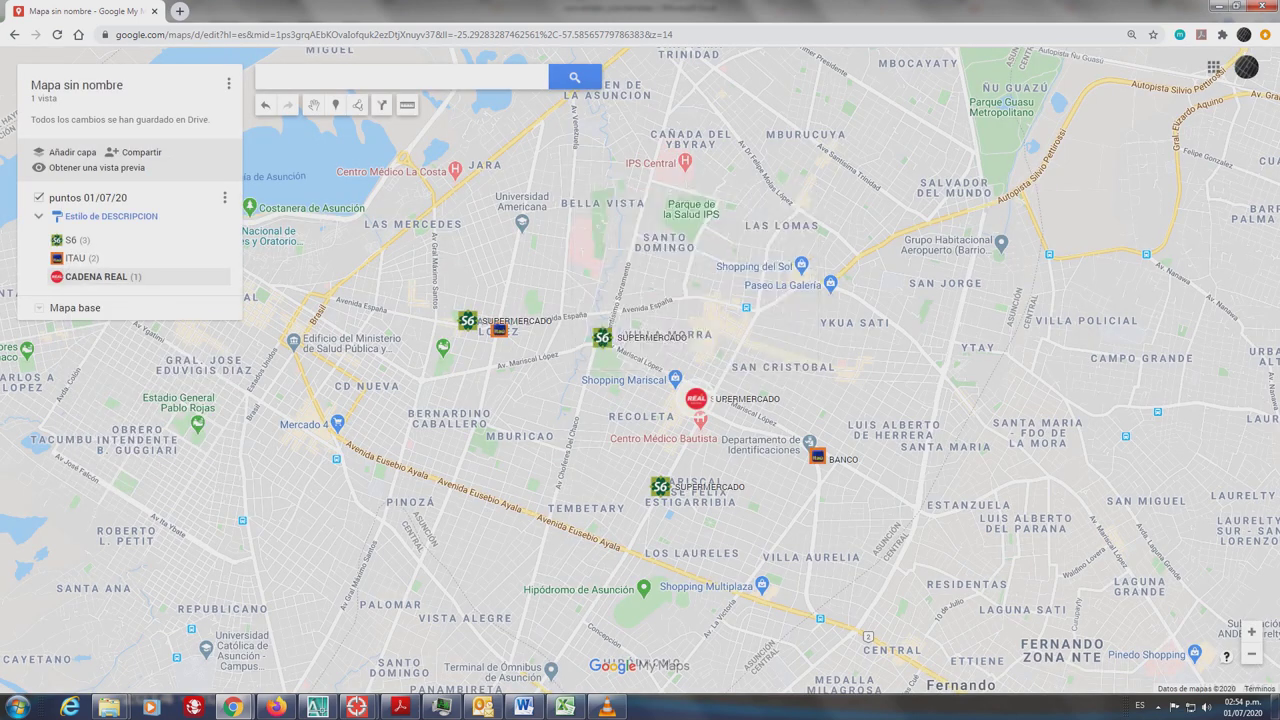
Step: Zoom in to check the S6 and CADENA REAL point details, then zoom out and recentre
scroll(727, 409, up, 2)
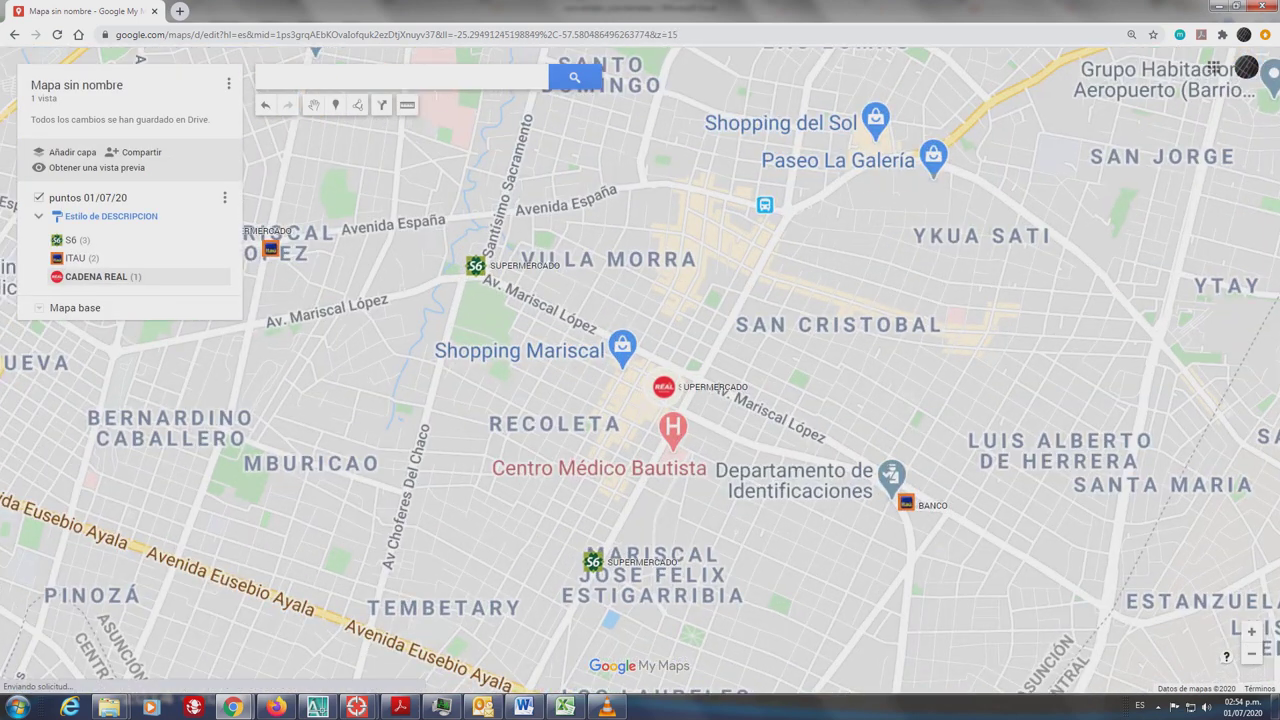
click(593, 562)
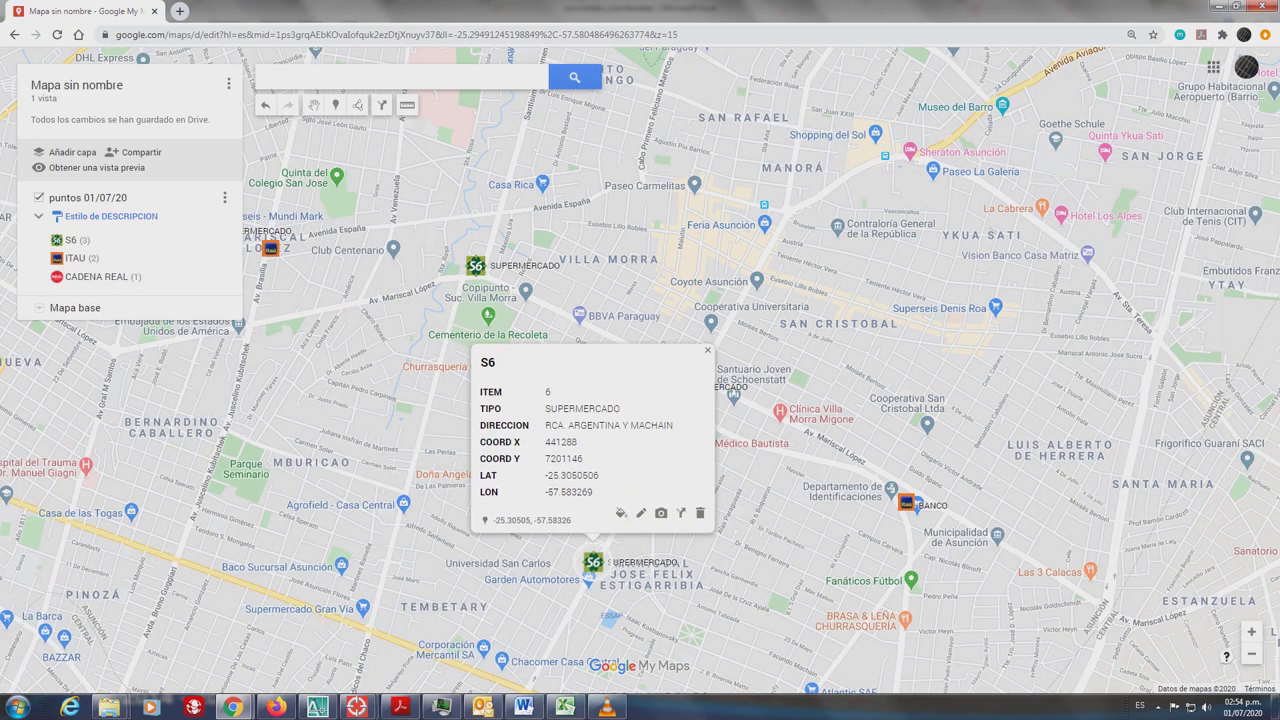
key(Escape)
click(663, 387)
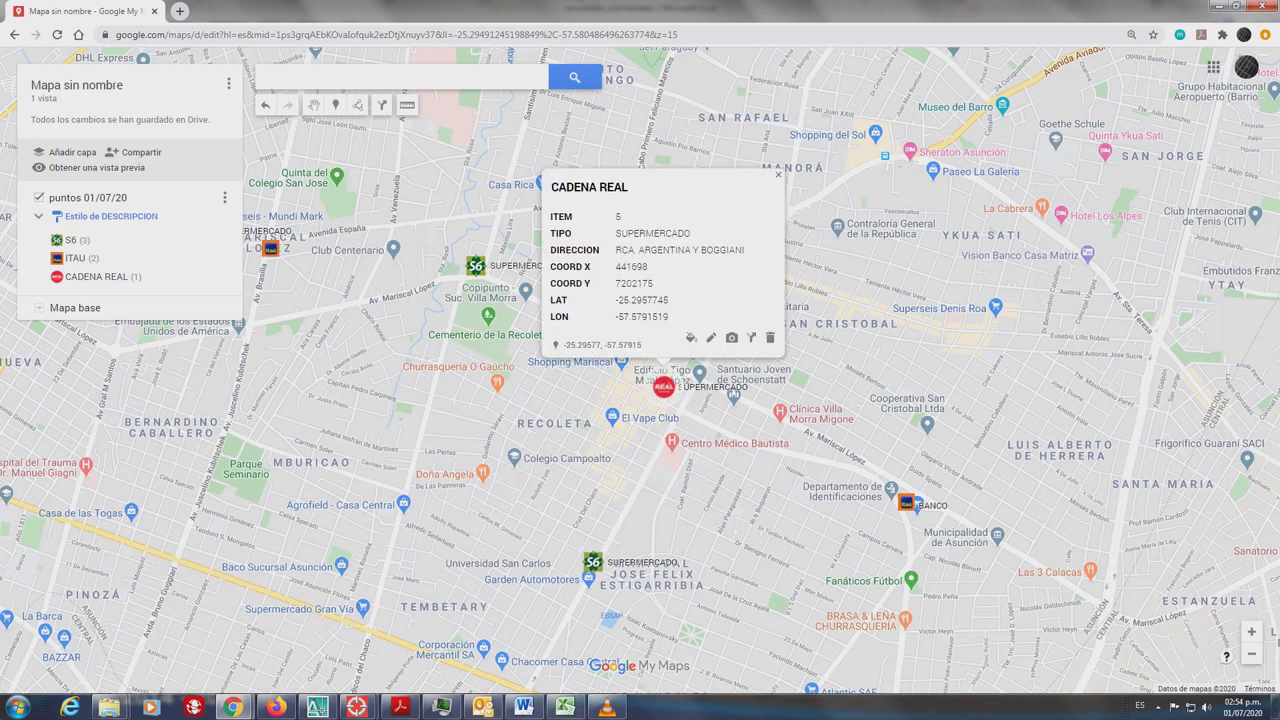
key(Escape)
scroll(834, 263, down, 1)
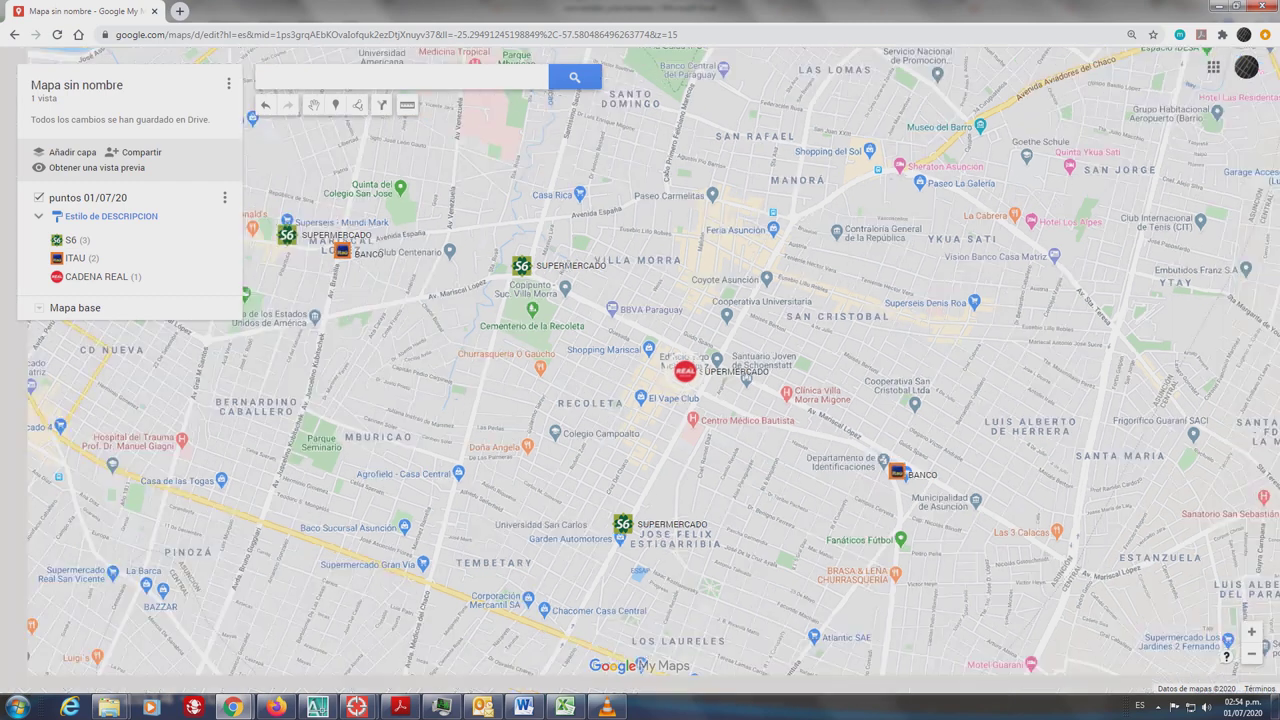
drag(834, 263, 826, 311)
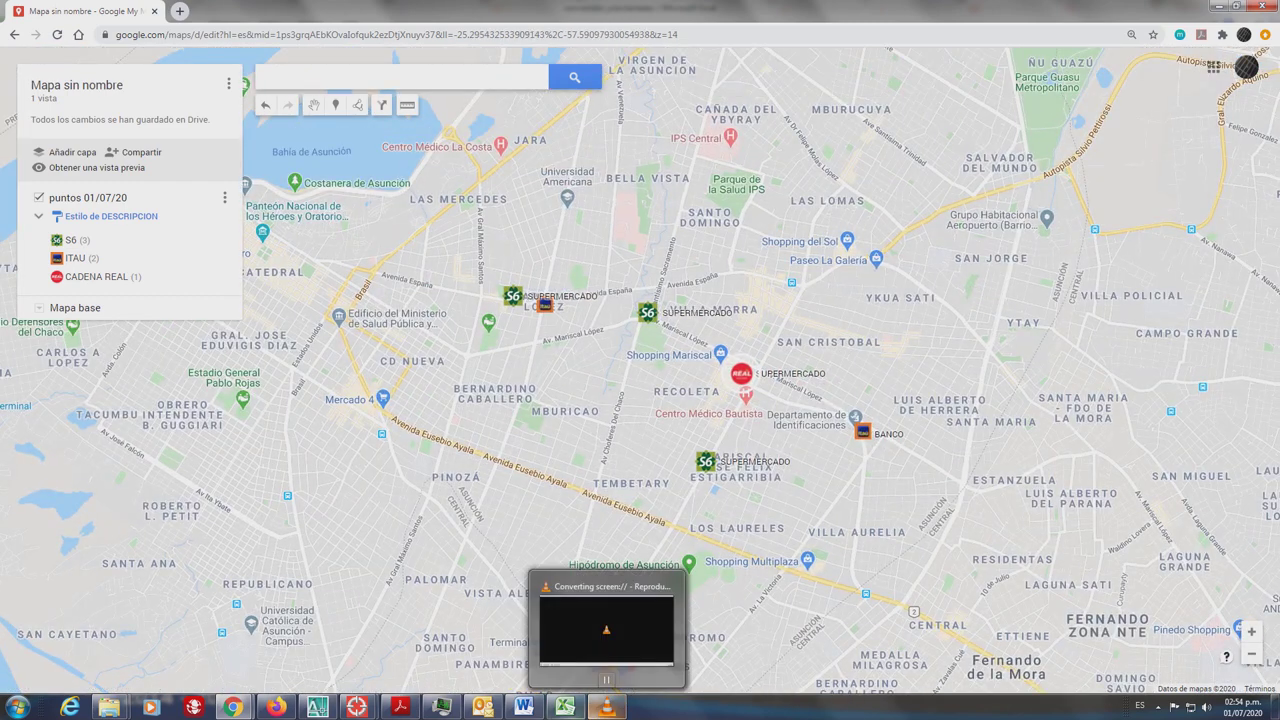
Step: Select step 3's closing line in the Word steps document, then go to VLC
click(524, 707)
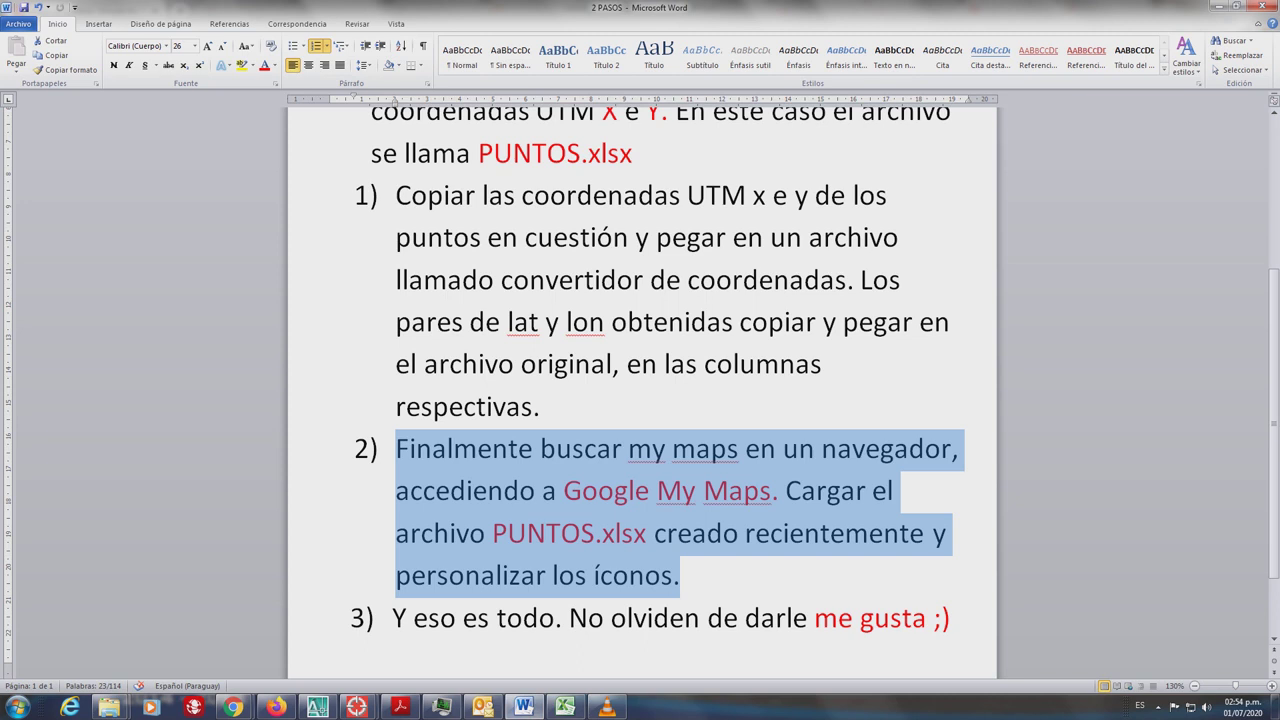
drag(393, 618, 950, 618)
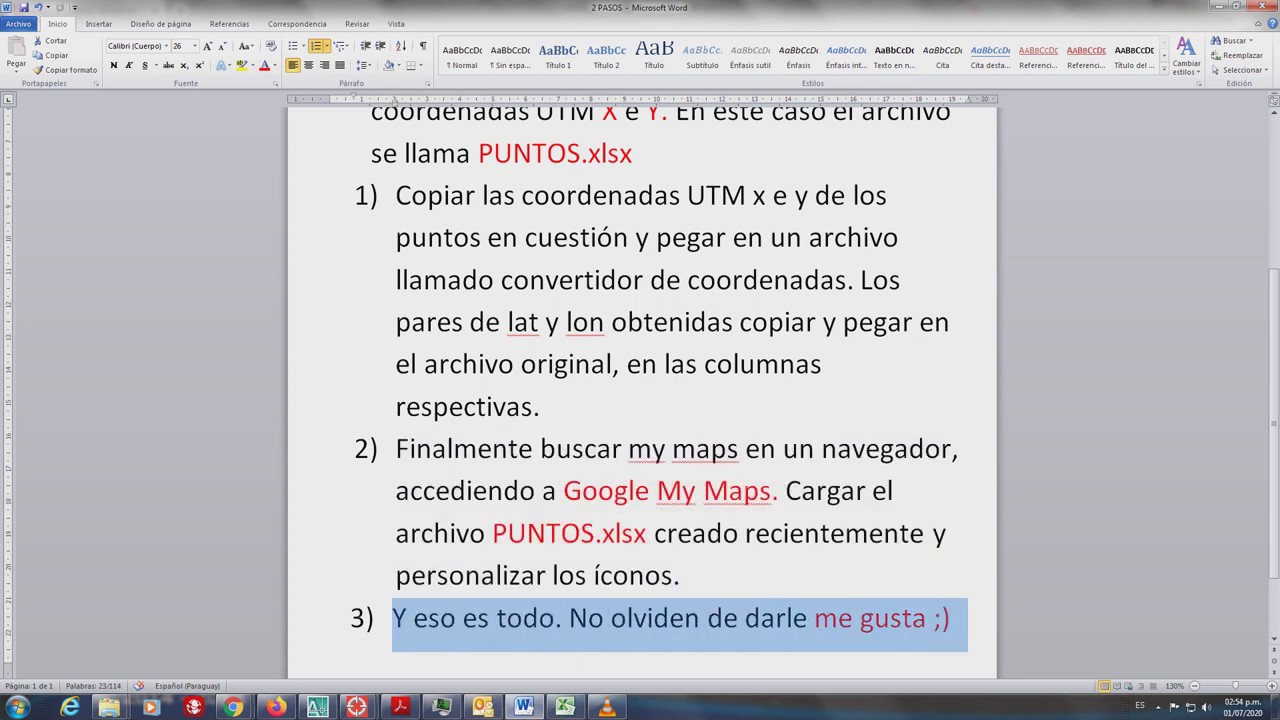
click(606, 707)
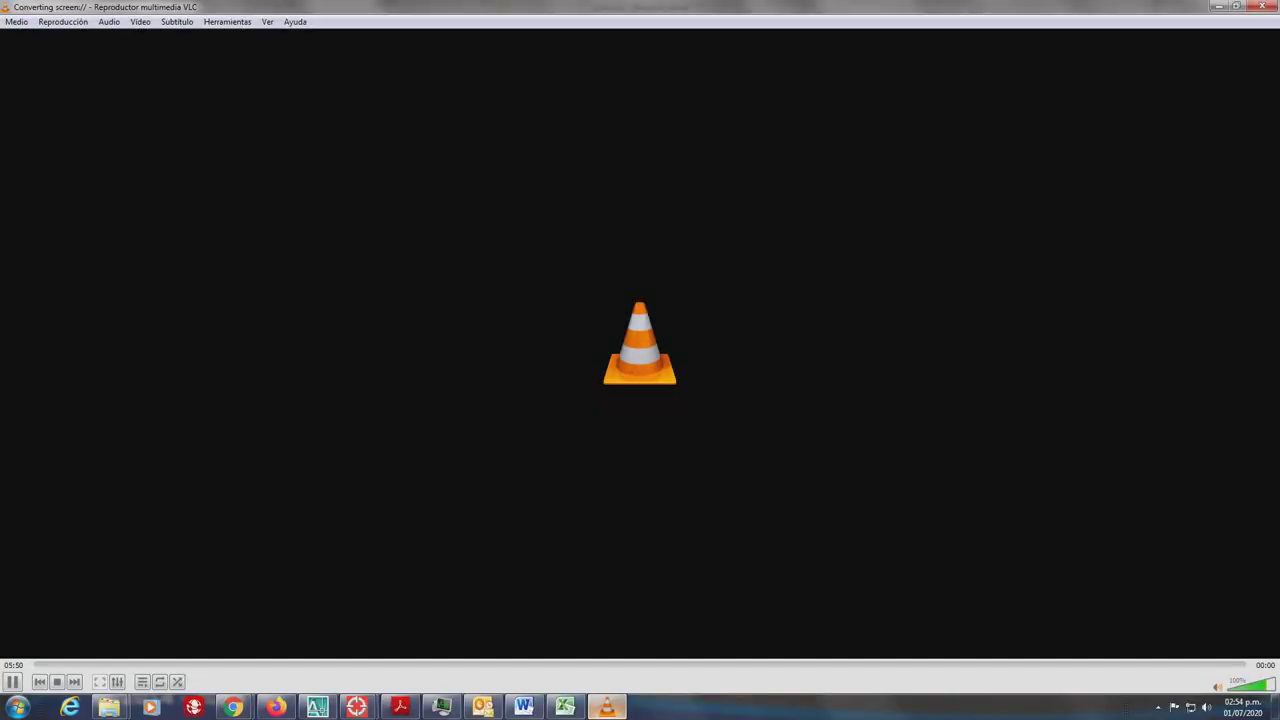